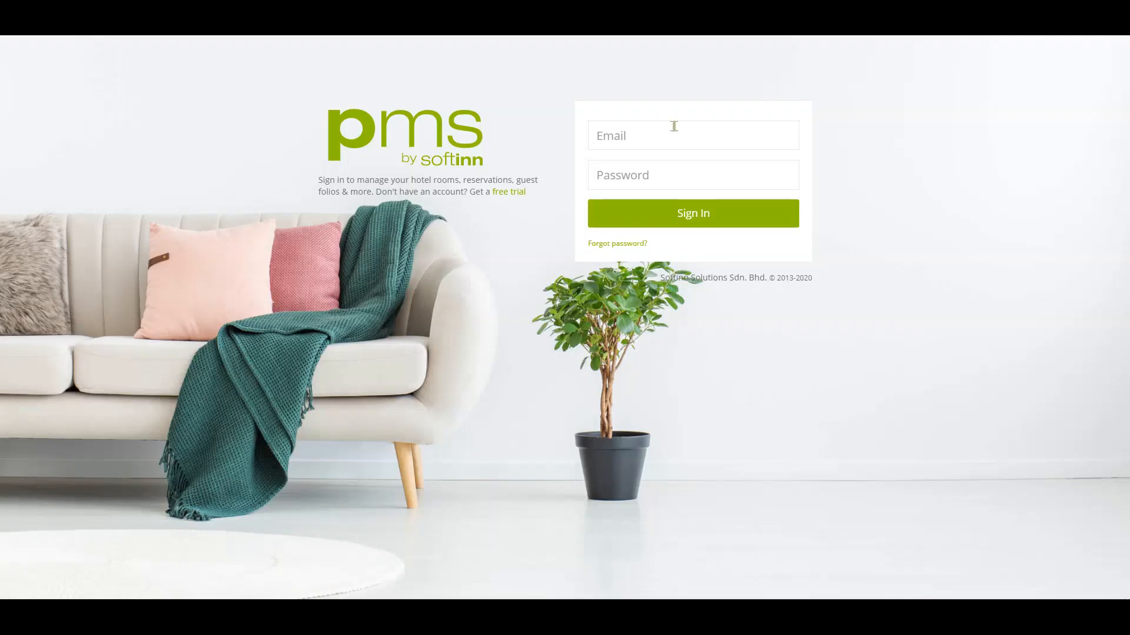
Sign in with the hotel account's email and password, then open a blank Create Reservation form.
click(673, 126)
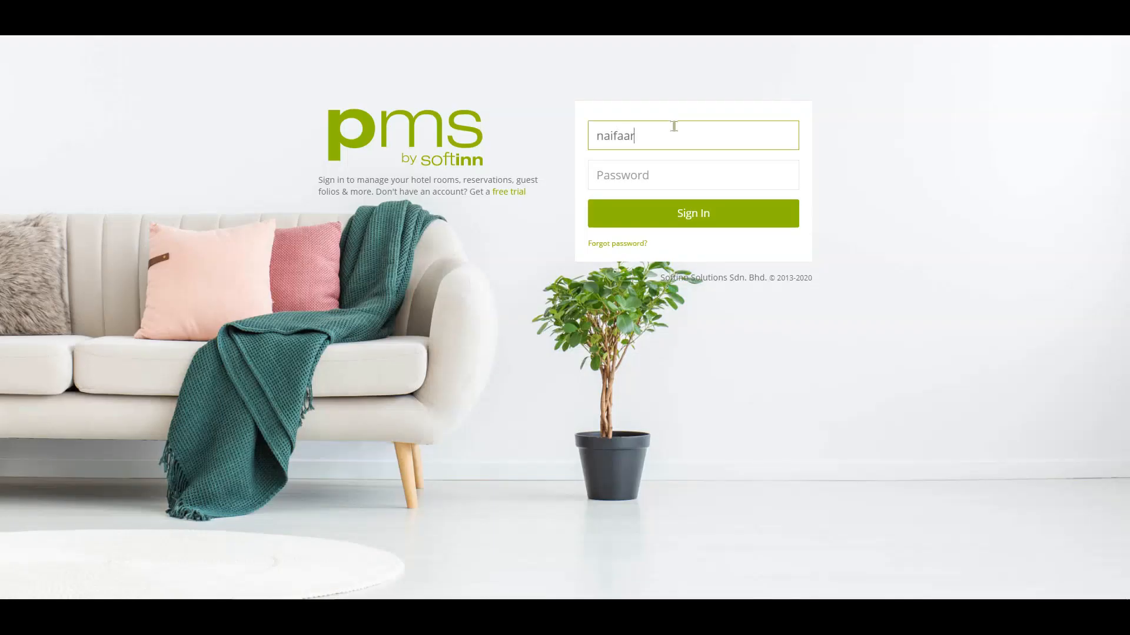
key(Tab)
text(a)
click(718, 213)
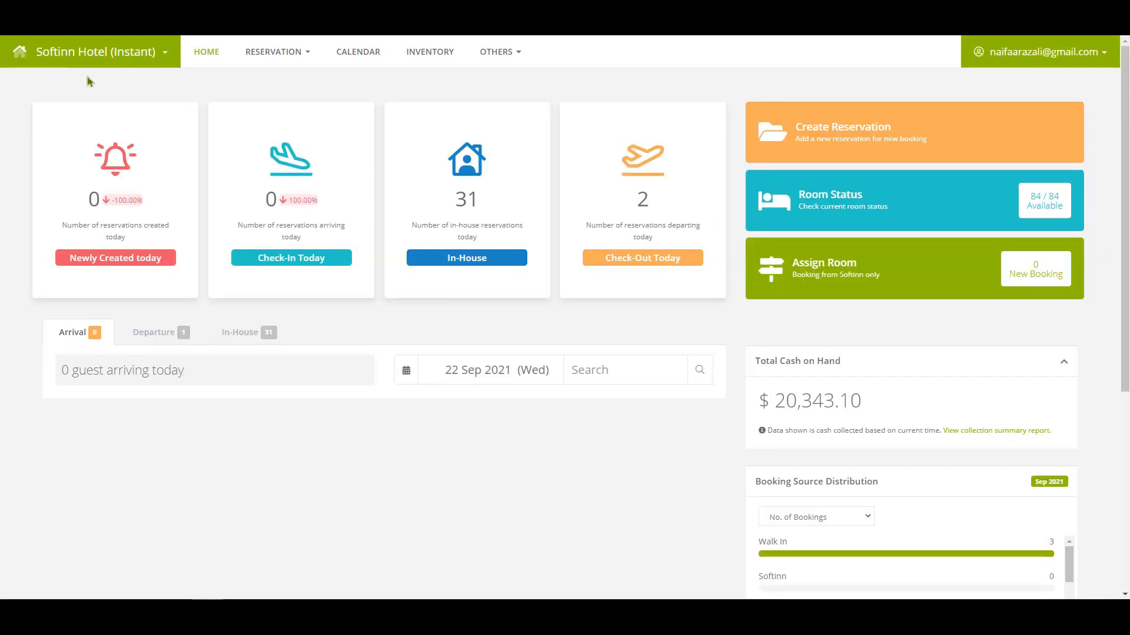
click(88, 82)
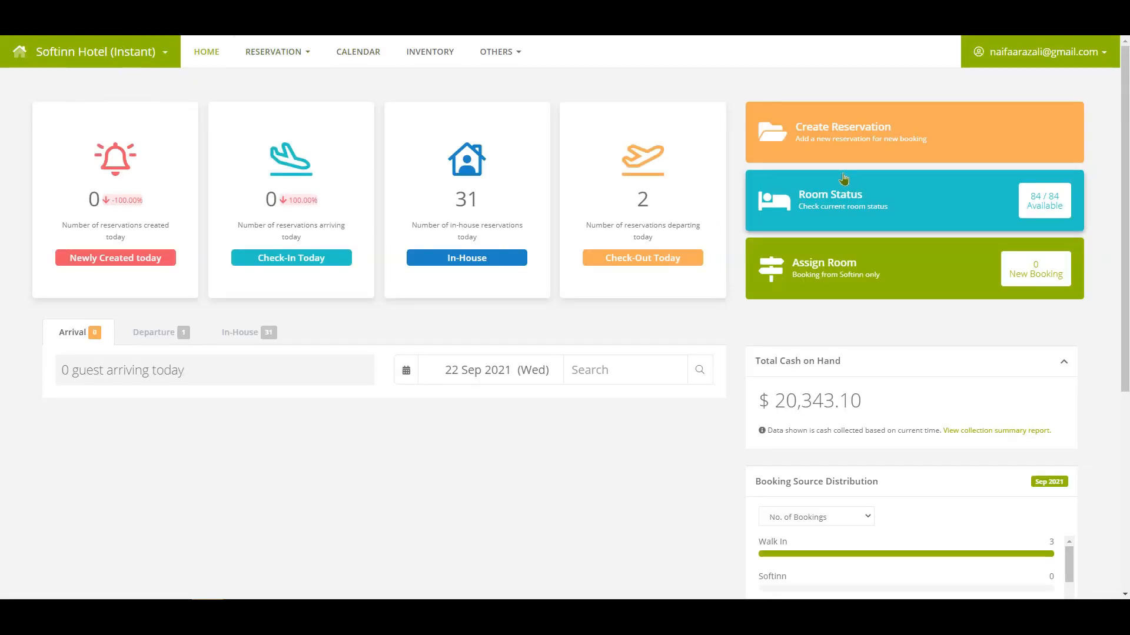
click(833, 137)
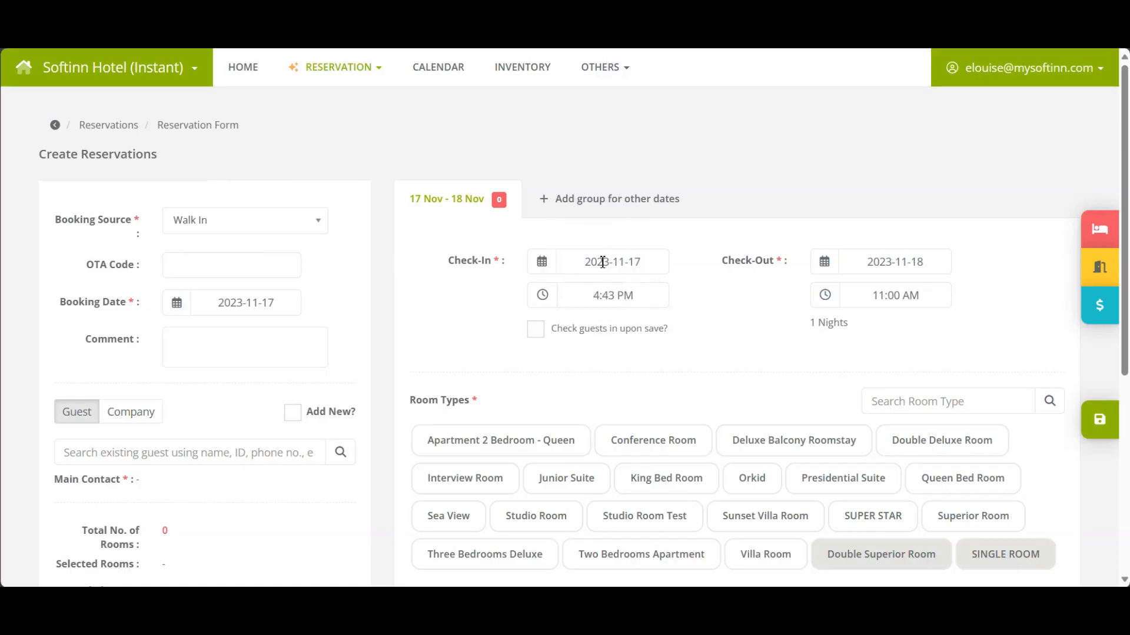
Set check-out to 19 Nov and select the existing guest as main contact.
click(897, 266)
click(862, 402)
scroll(176, 289, down, 3)
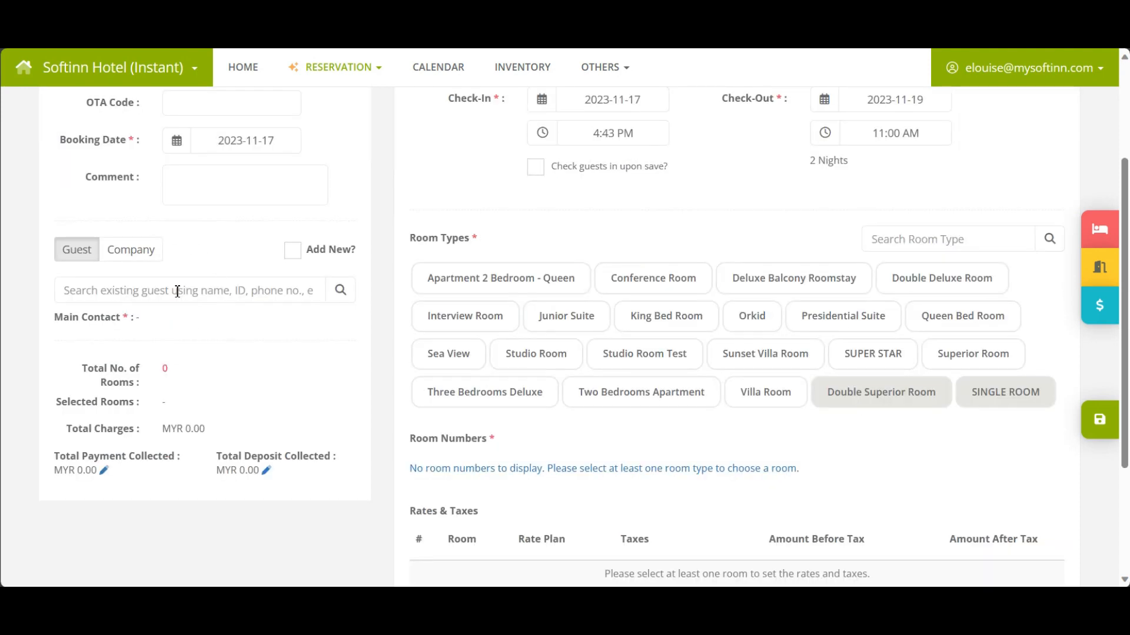
click(178, 291)
text(melly)
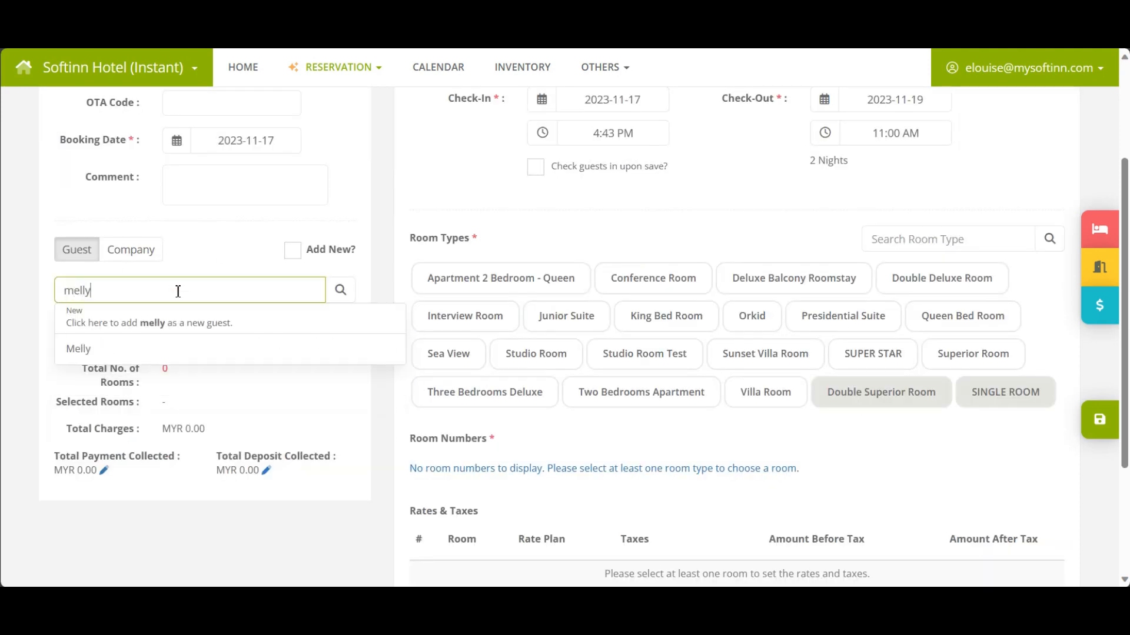
click(169, 344)
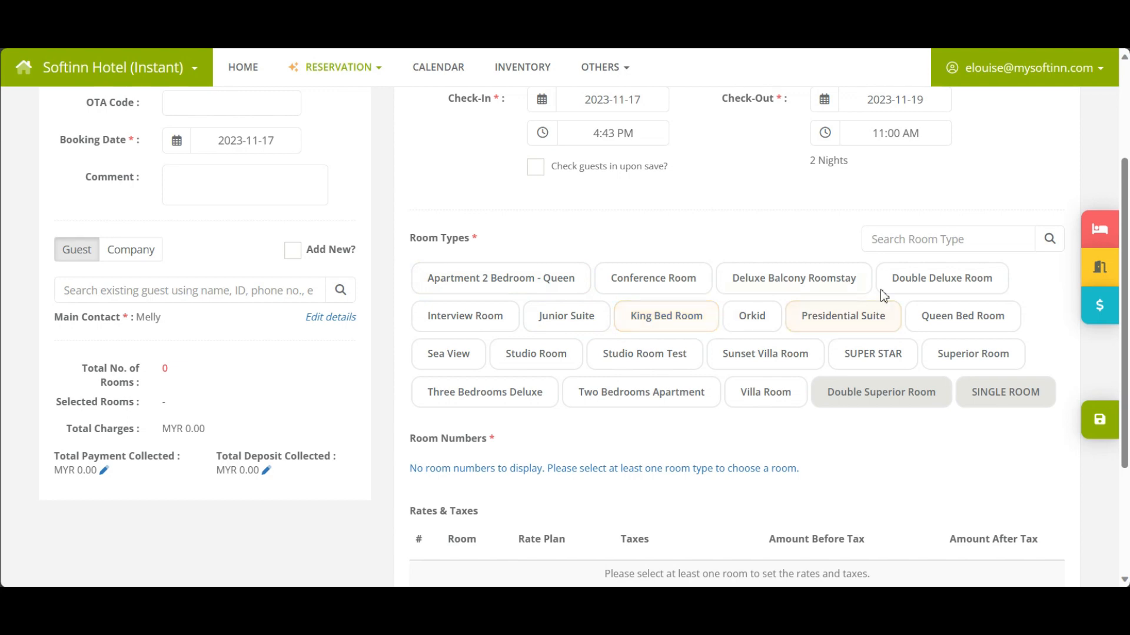
Add a Double Deluxe Room to the booking and assign room DDR000.
click(931, 286)
scroll(635, 368, down, 4)
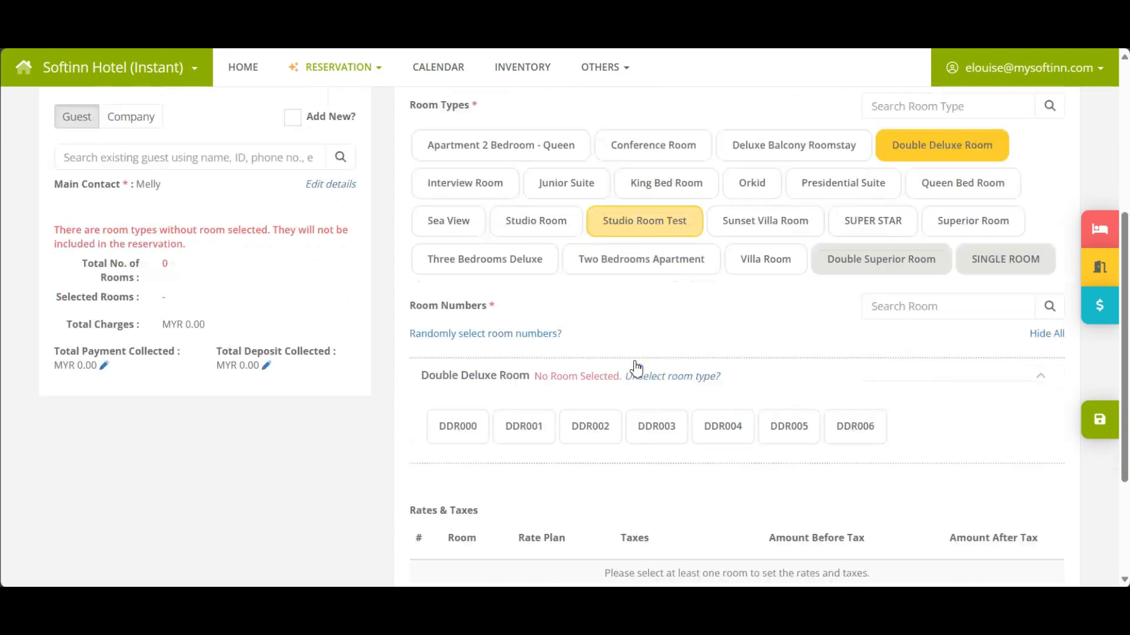
click(457, 318)
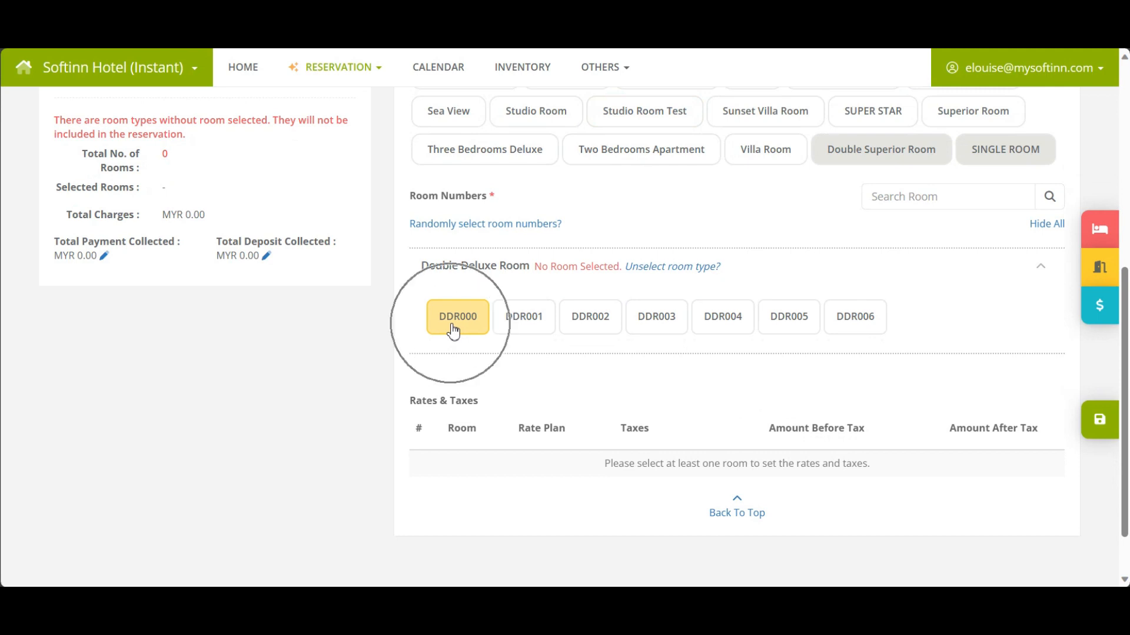
scroll(453, 331, down, 4)
Set 100 nightly rates for both nights, tax inclusive, and save the reservation.
click(1050, 349)
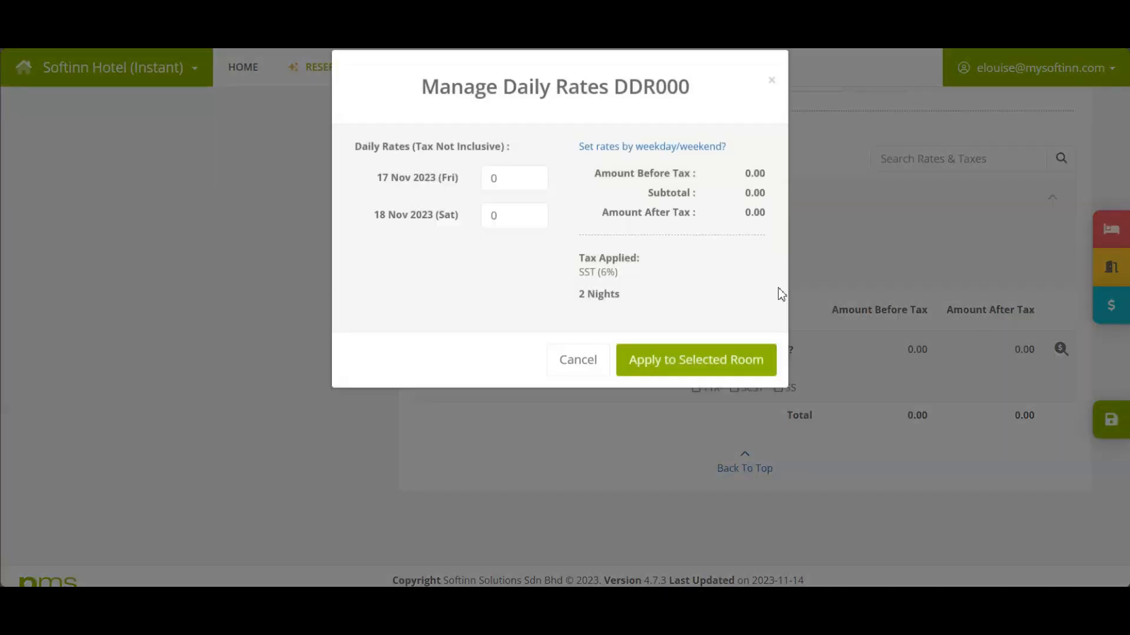
text(100)
double_click(488, 234)
text(100)
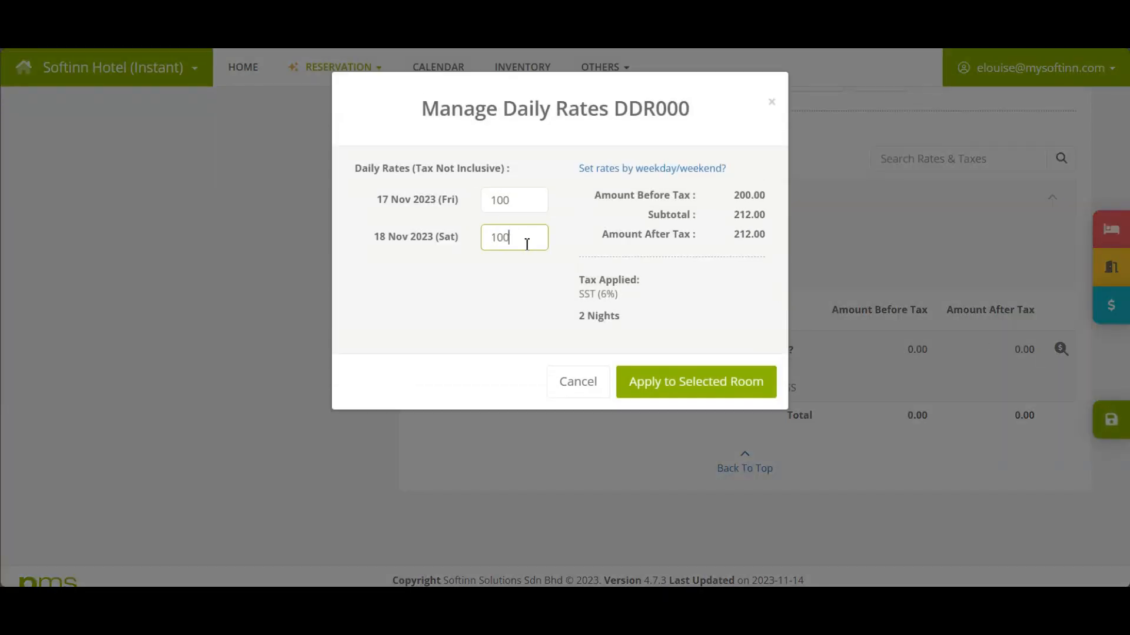
click(701, 382)
click(690, 352)
click(1089, 433)
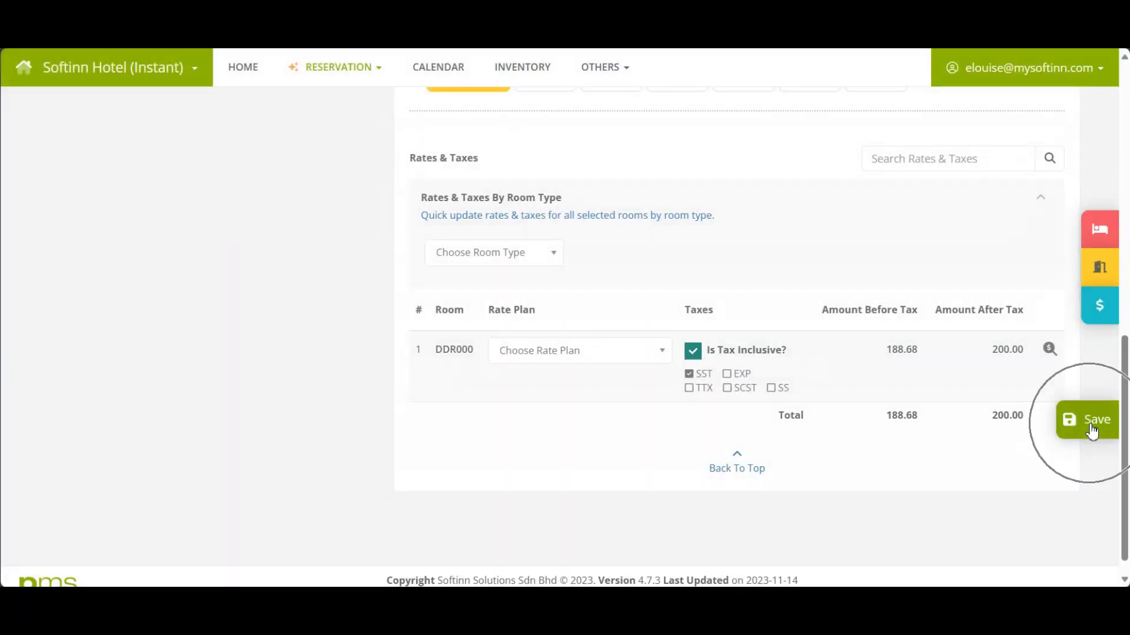
click(533, 408)
click(559, 402)
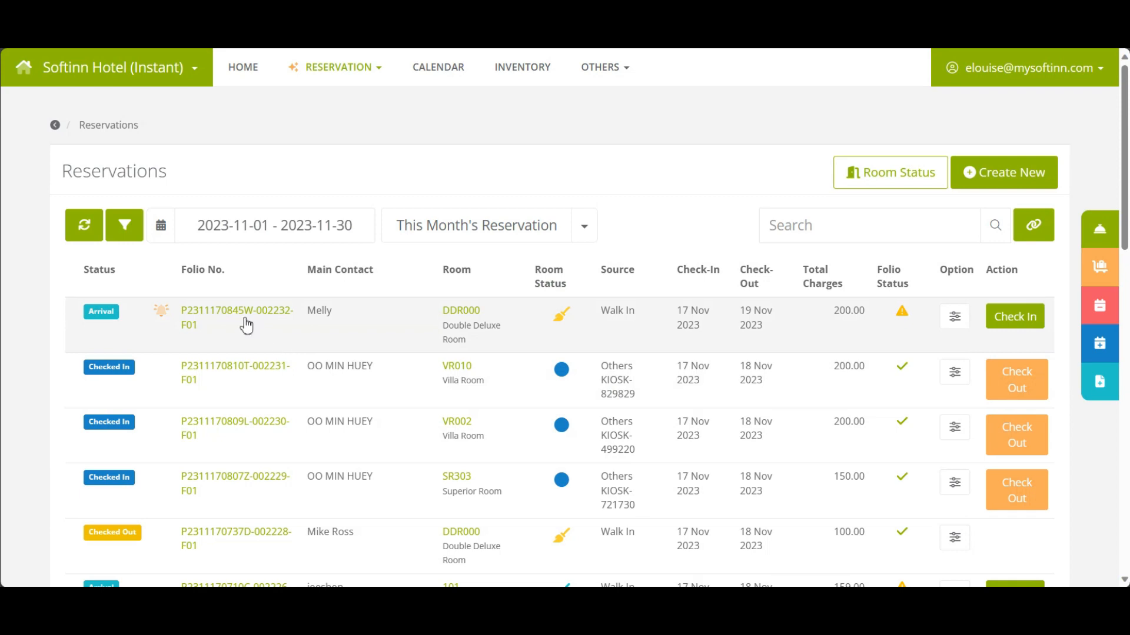
Open the new DDR000 reservation's folio from the Reservations list.
click(246, 325)
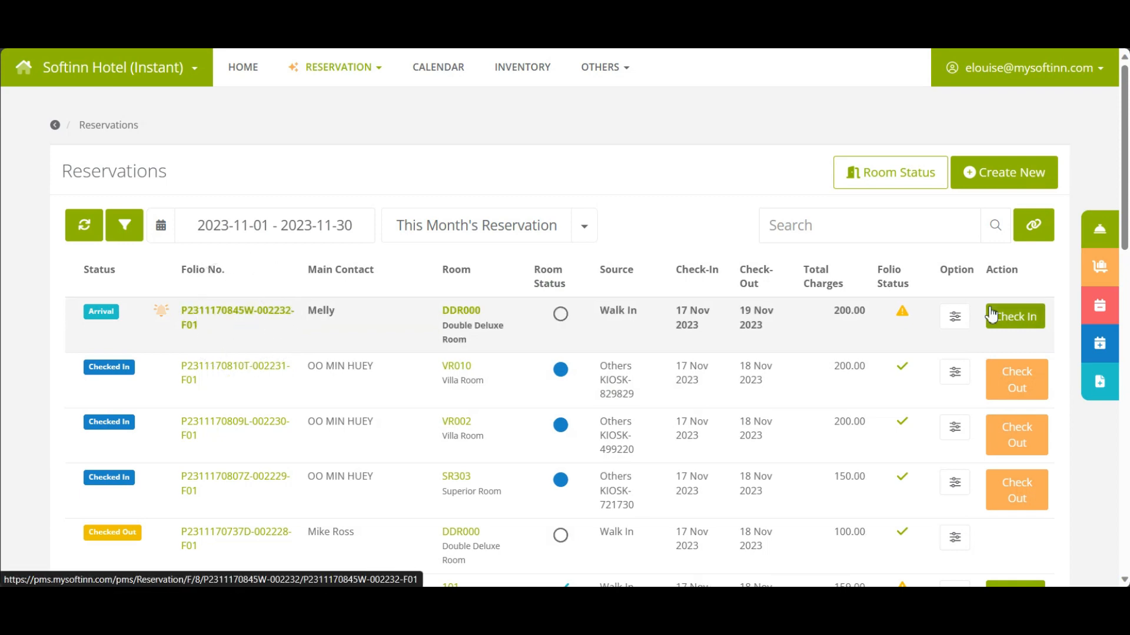
mouse_move(901, 316)
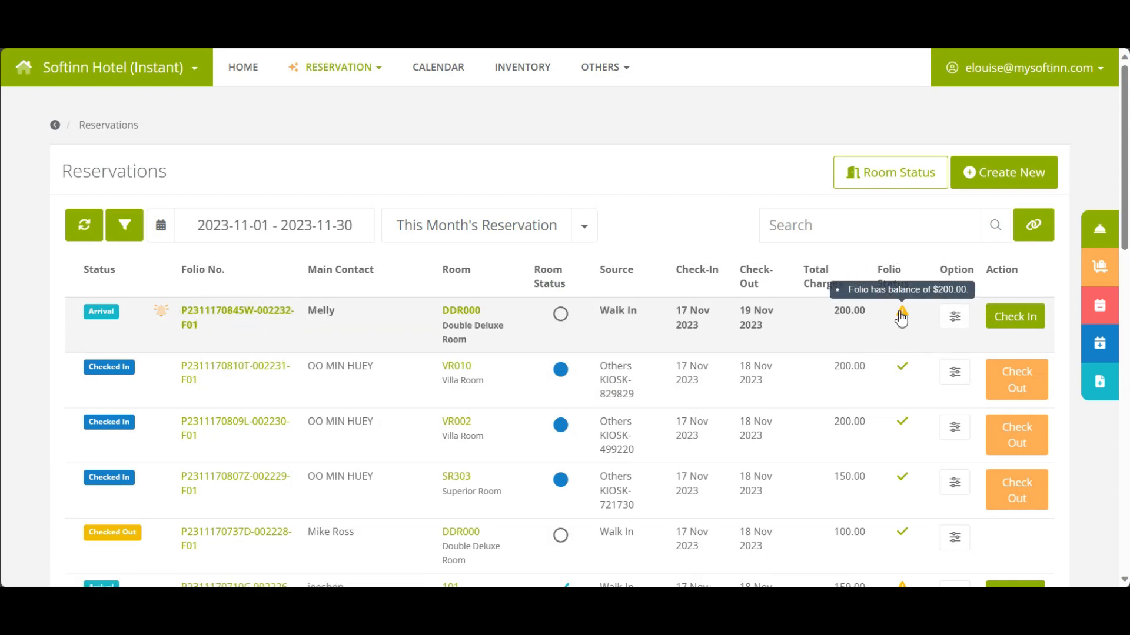
key(ctrl)
key(ctrl)
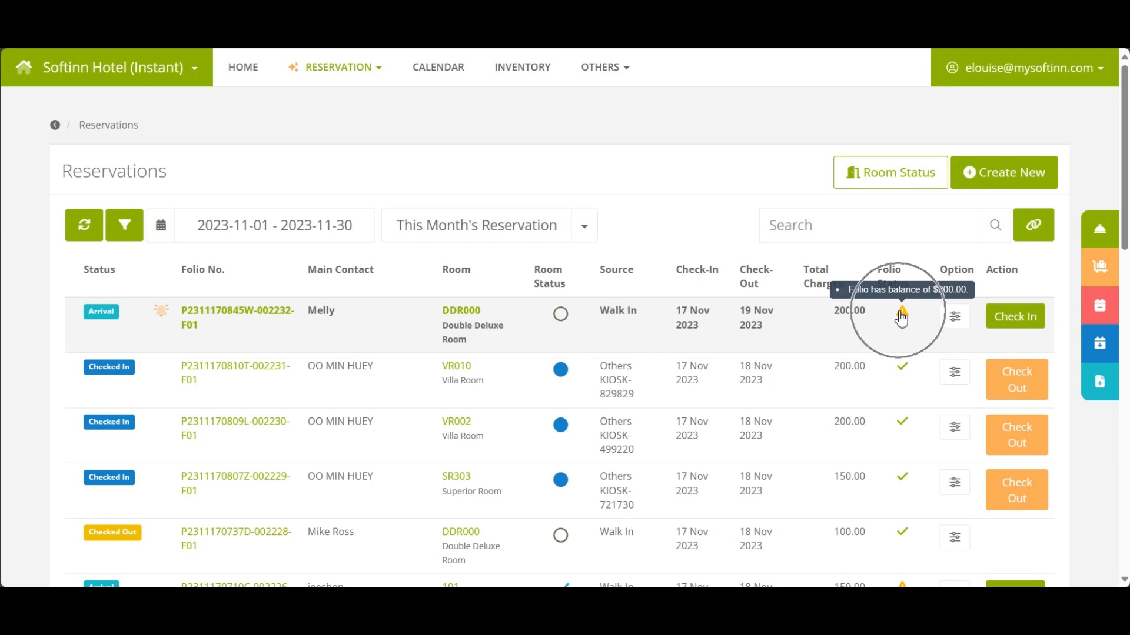
click(259, 320)
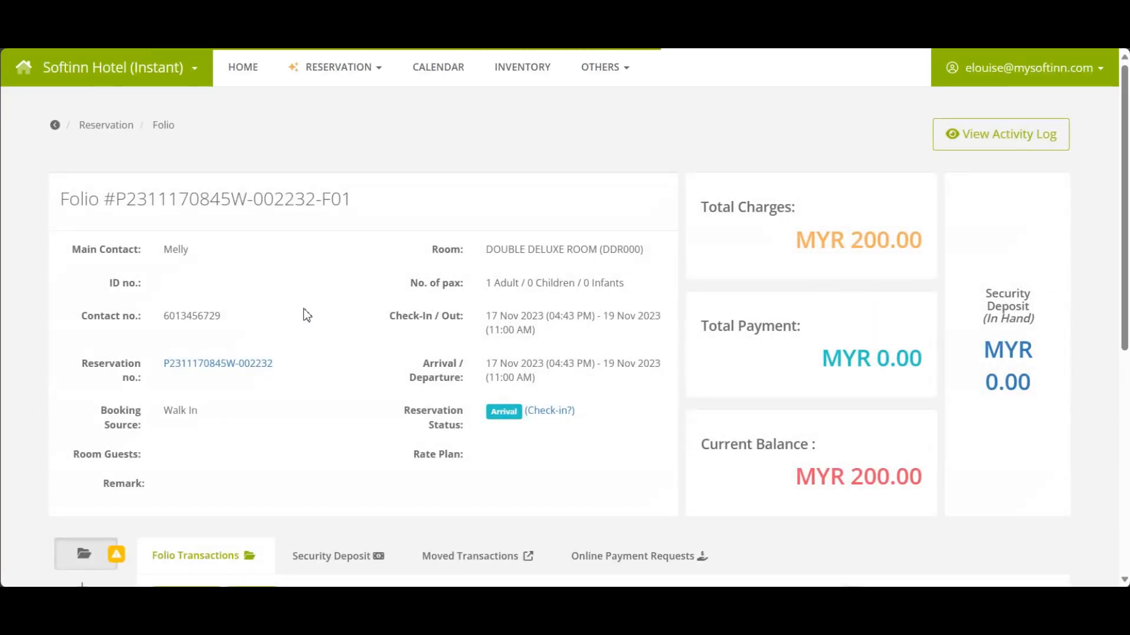
Review the folio page showing MYR 200.00 charged and MYR 200.00 outstanding.
click(836, 251)
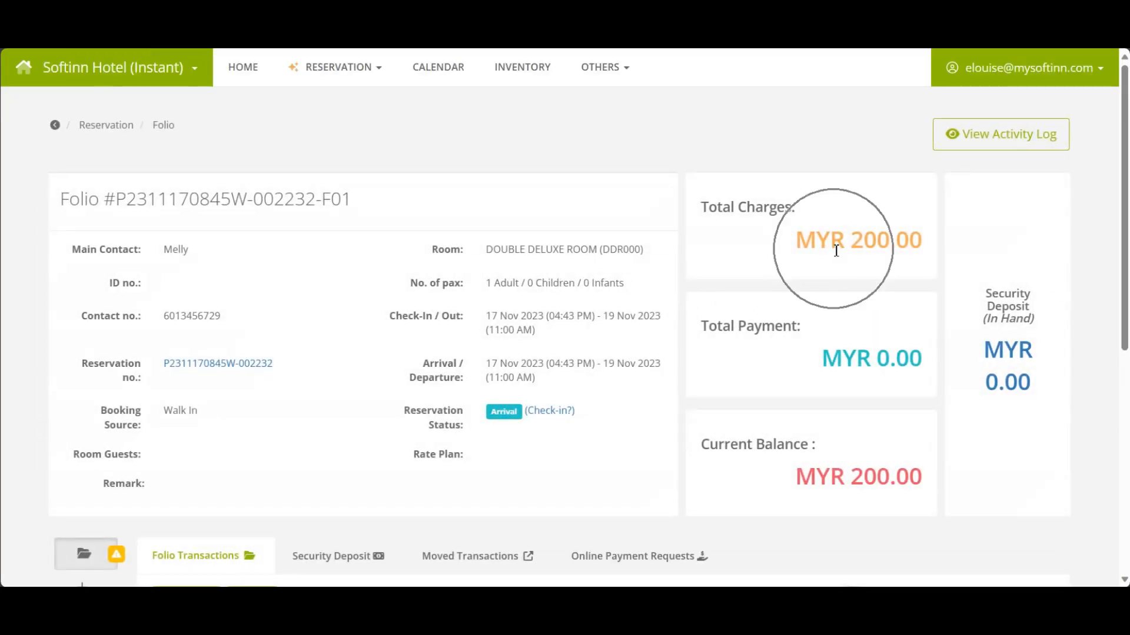
click(836, 251)
click(867, 364)
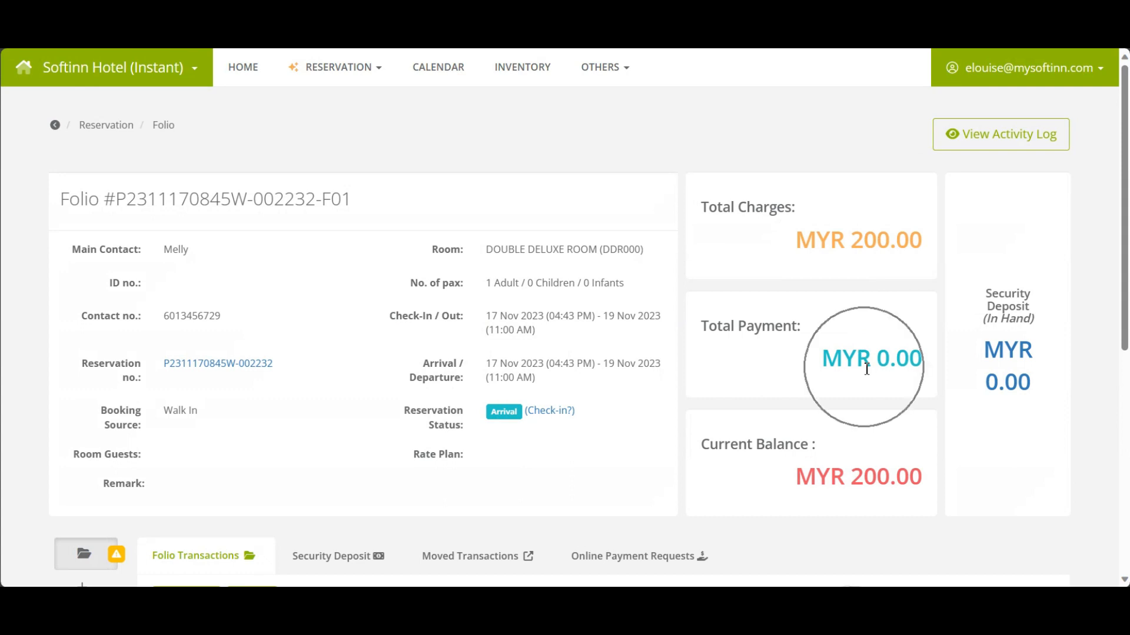
click(867, 366)
click(866, 369)
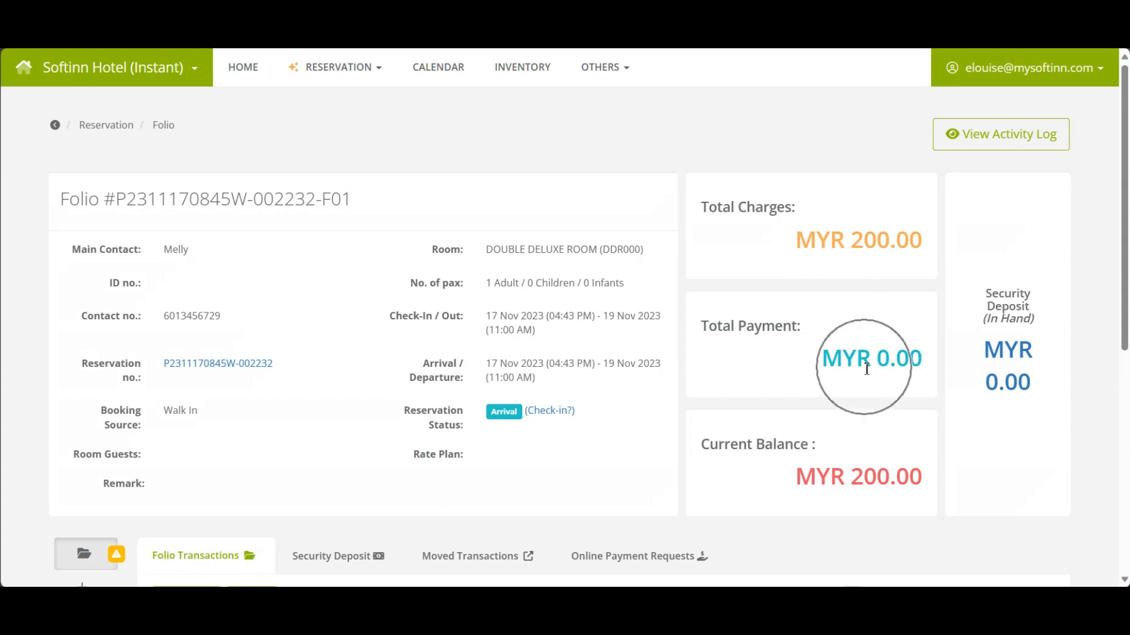
click(858, 477)
click(858, 476)
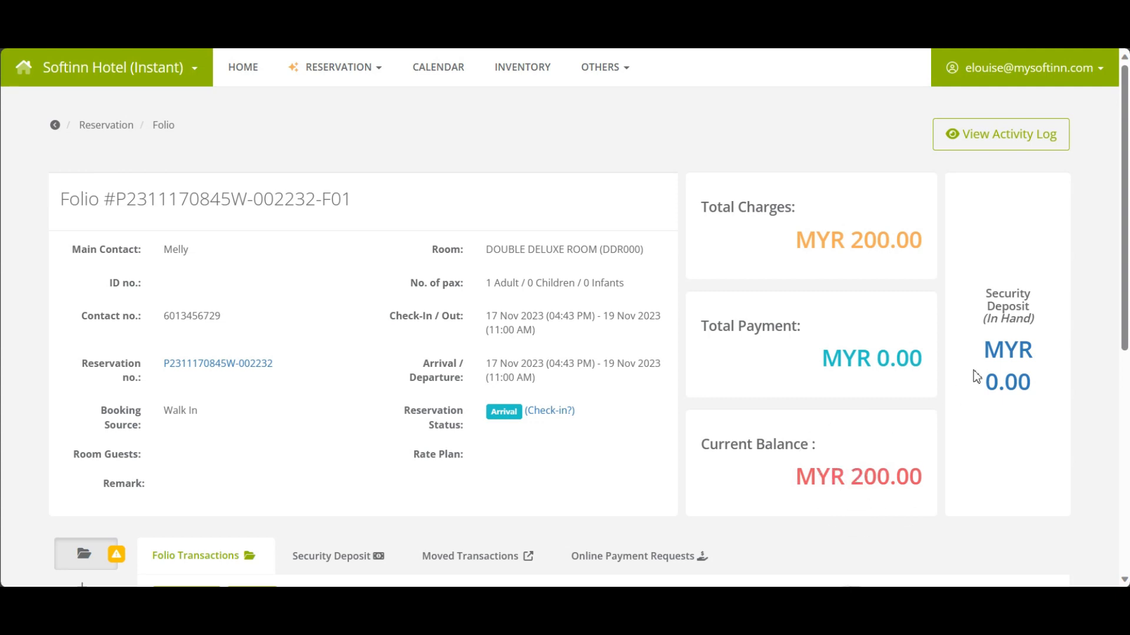
click(1005, 360)
click(1004, 360)
click(1004, 360)
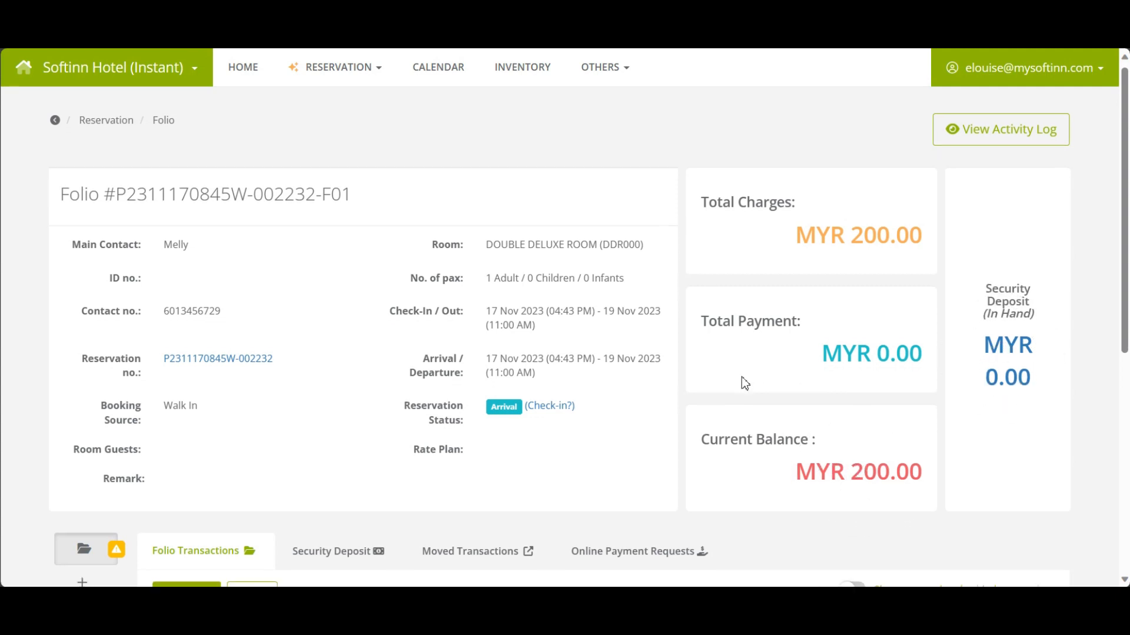
scroll(740, 379, down, 5)
Bring up the folio's unpaid charges warning.
click(223, 235)
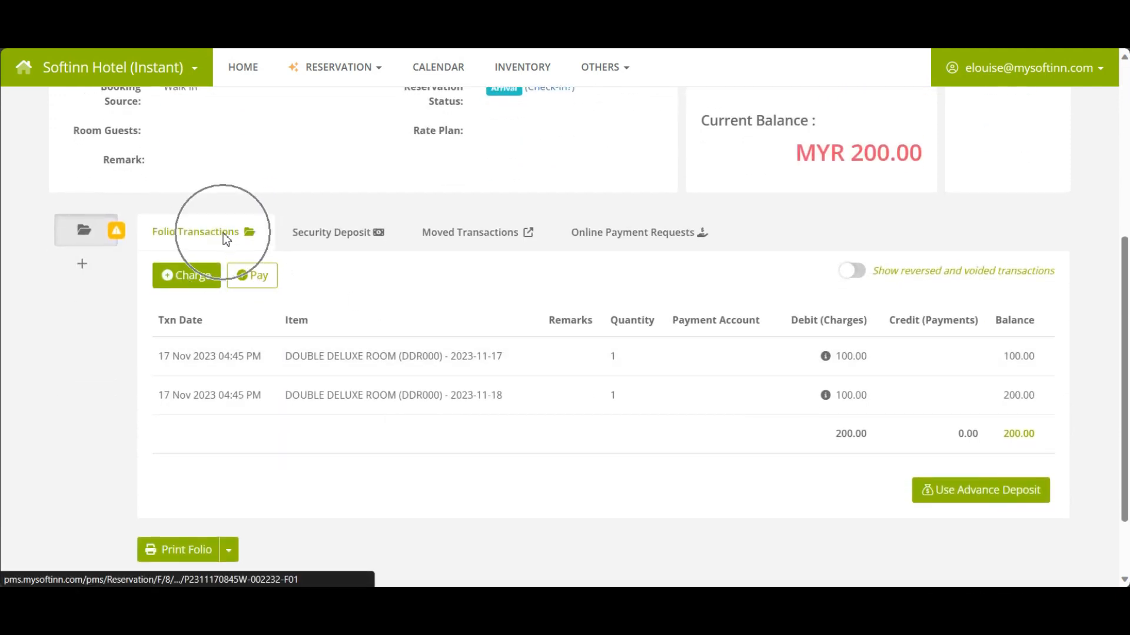
click(223, 233)
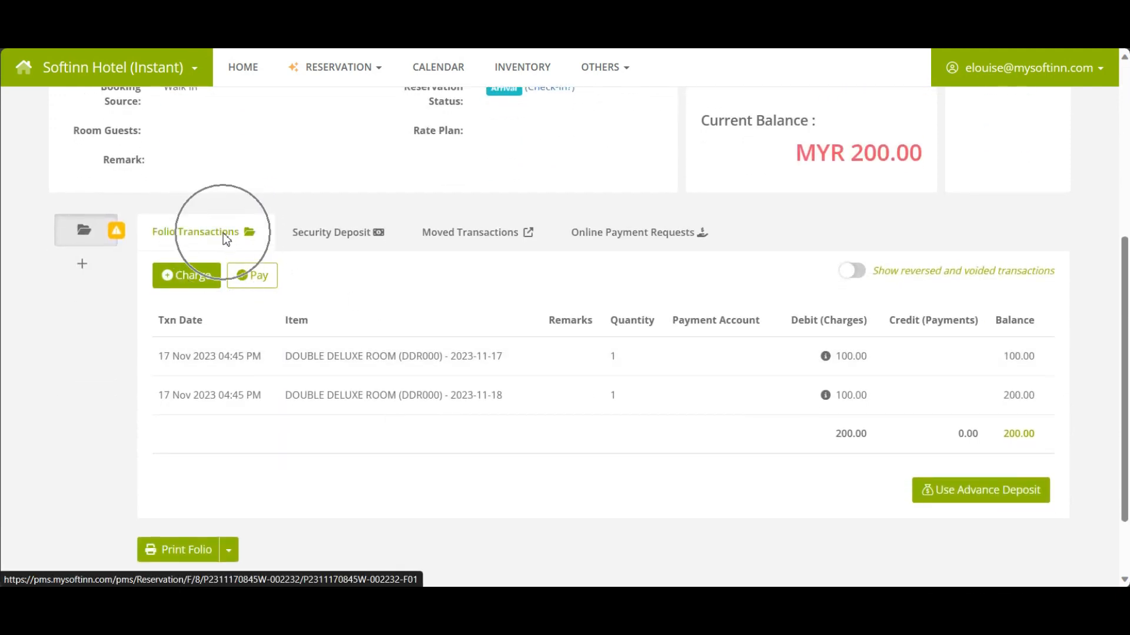
click(115, 235)
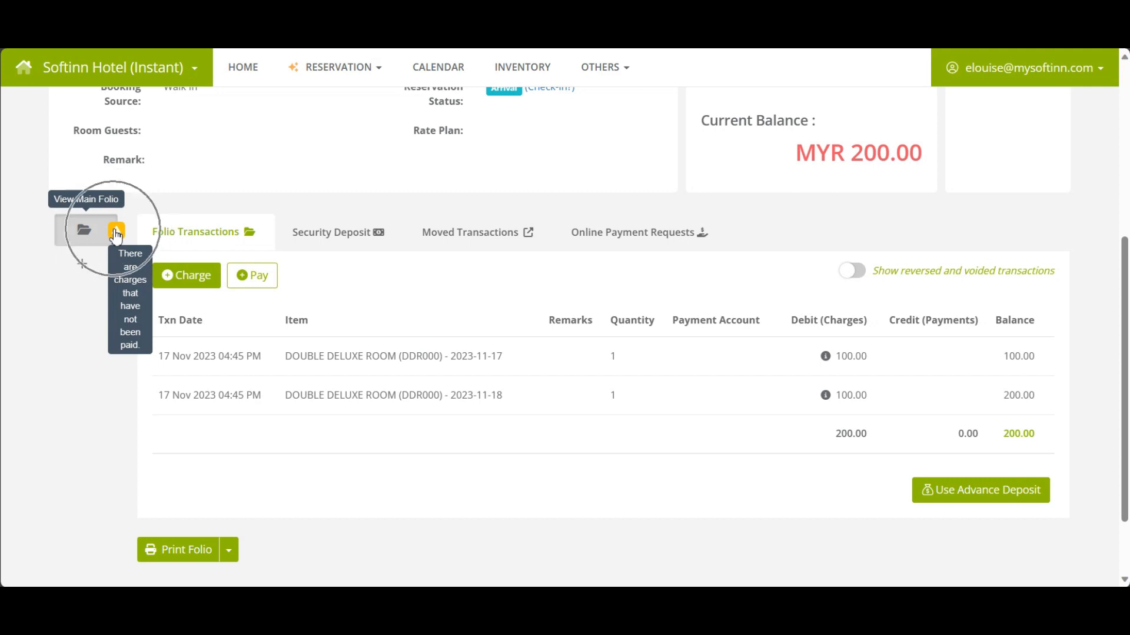
key(ctrl)
key(ctrl)
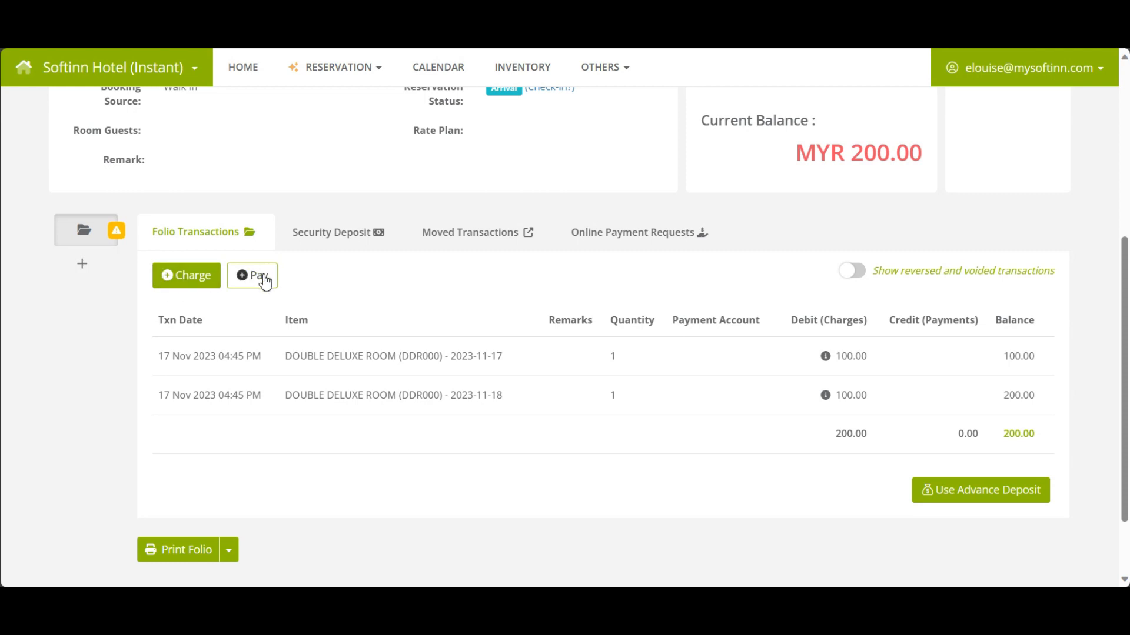
key(ctrl)
key(ctrl)
Pay the 200 balance by Debit Card into the CIMB account and confirm.
click(264, 279)
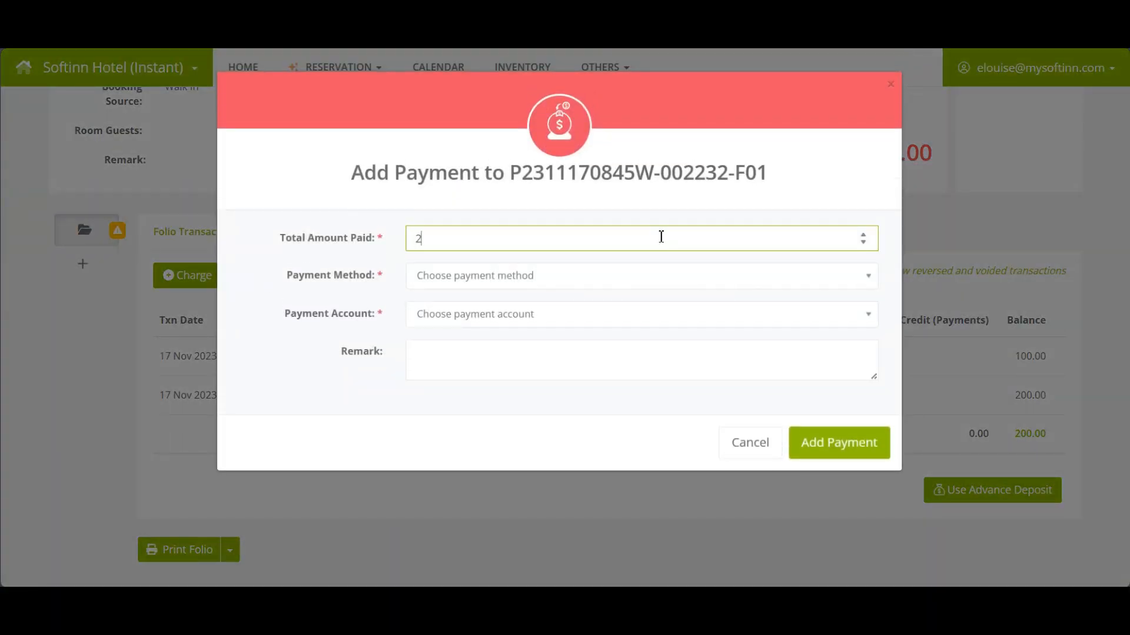
click(580, 284)
text(deb)
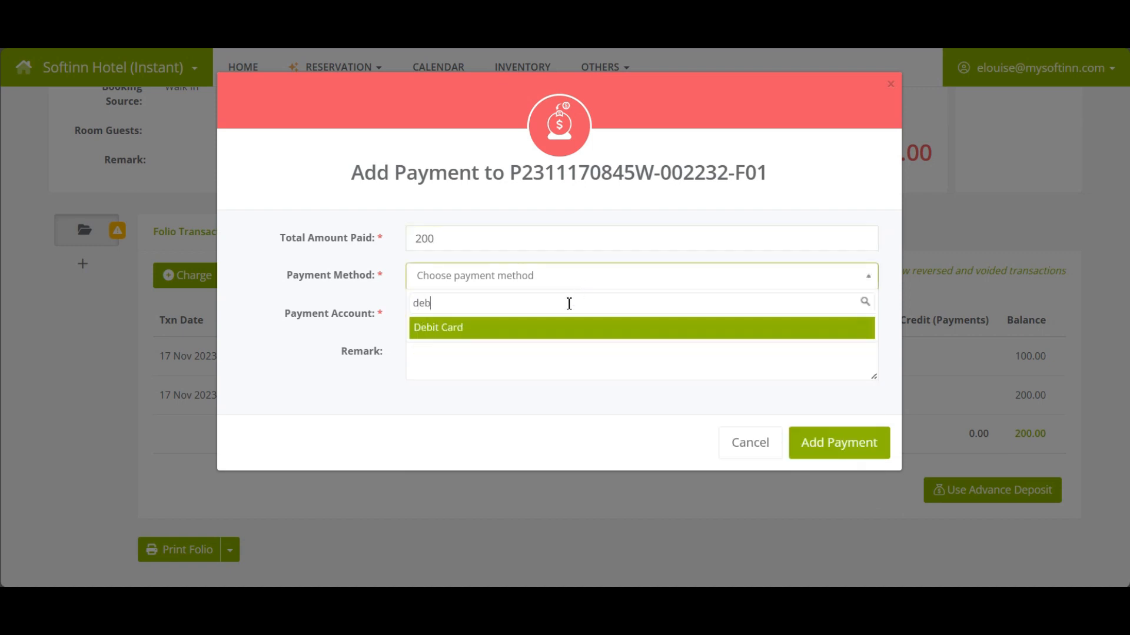
click(539, 324)
click(526, 311)
click(499, 365)
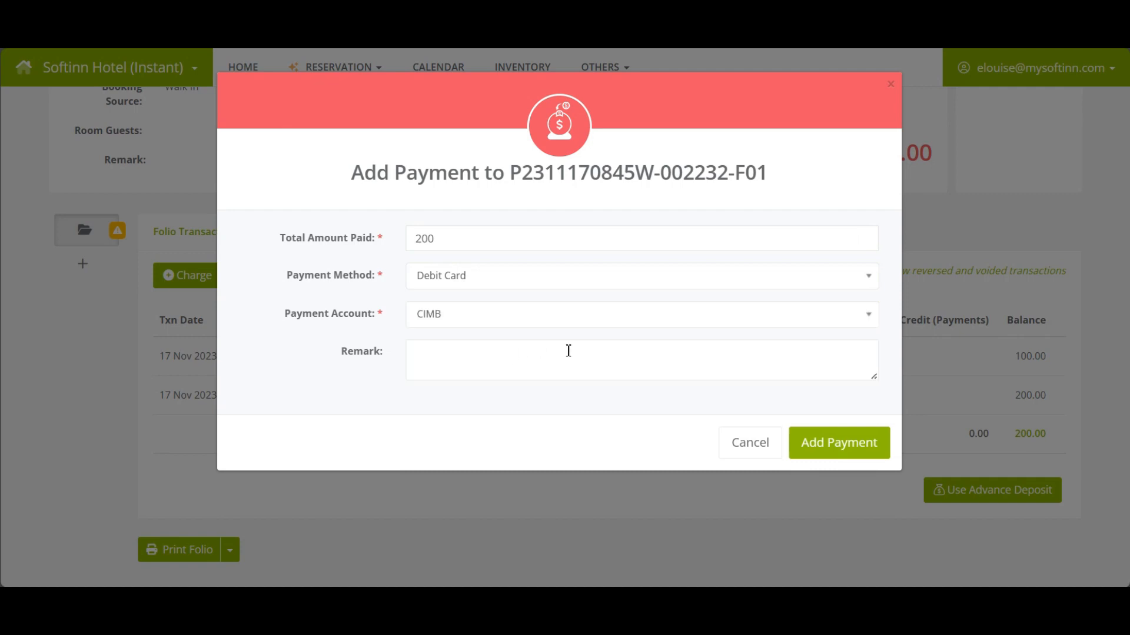
click(845, 448)
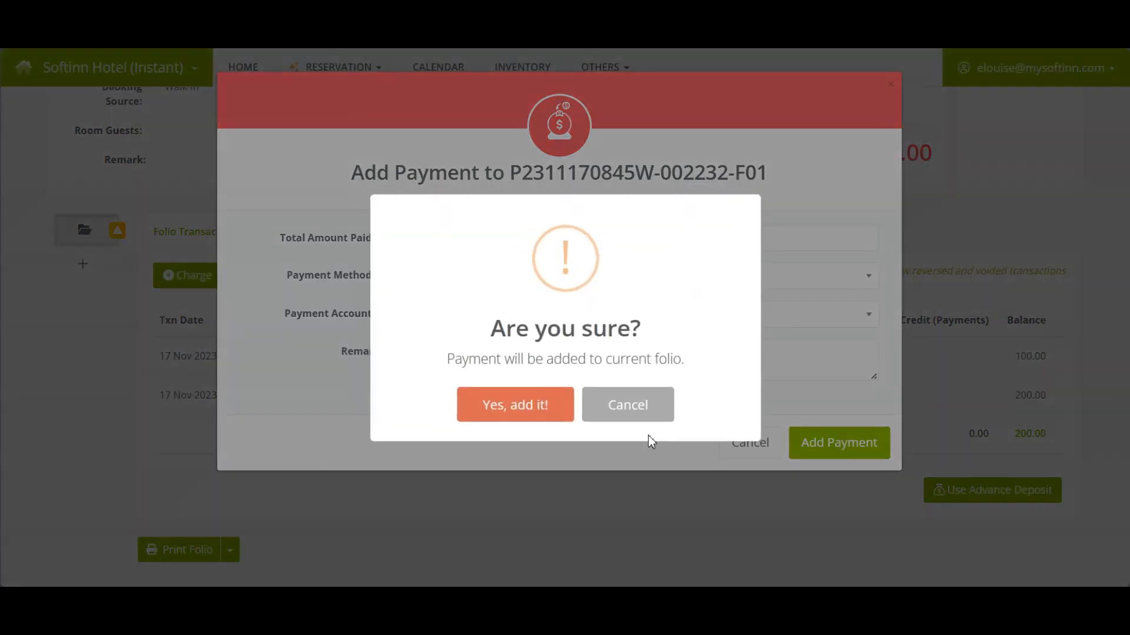
click(530, 405)
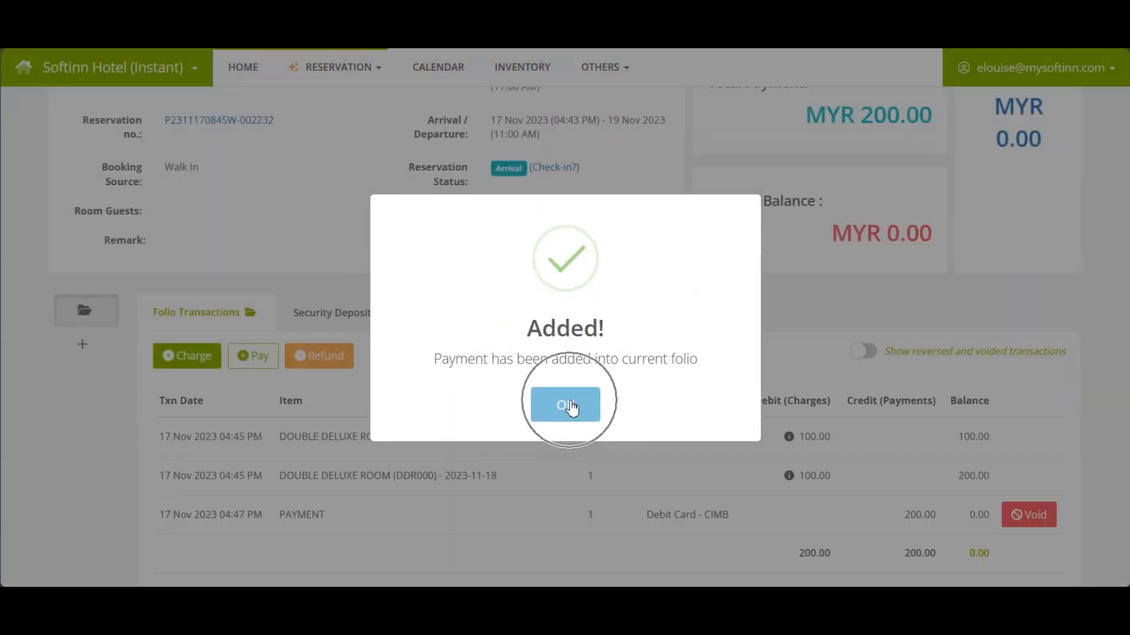
click(566, 404)
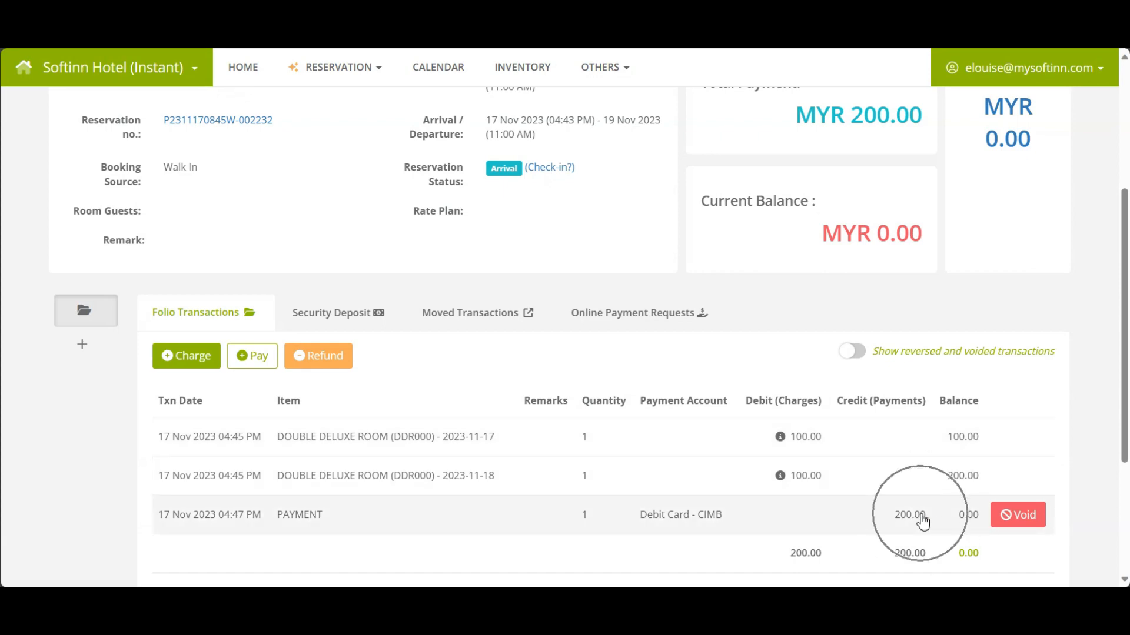
Scroll to the folio transactions and show the Security Deposit records.
scroll(922, 522, up, 4)
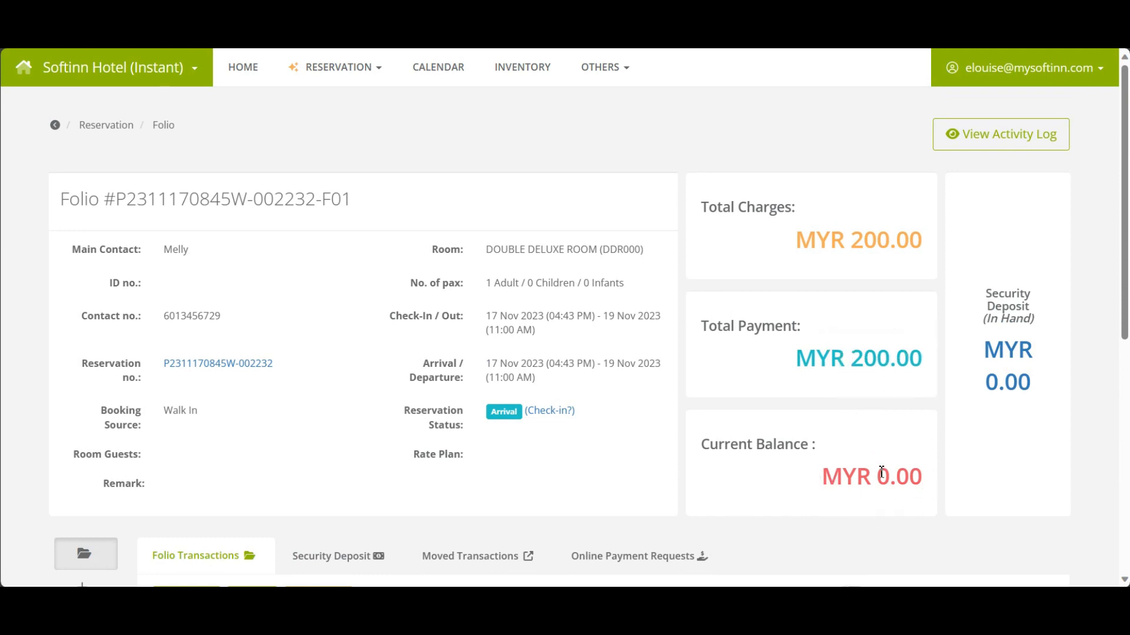
scroll(881, 473, down, 5)
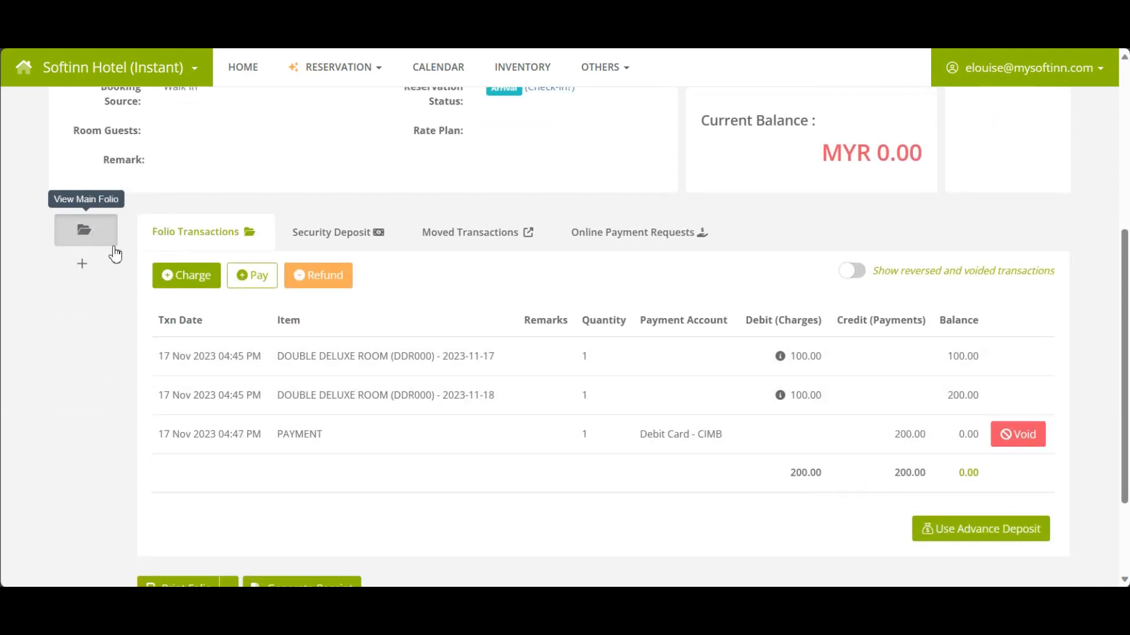
click(339, 243)
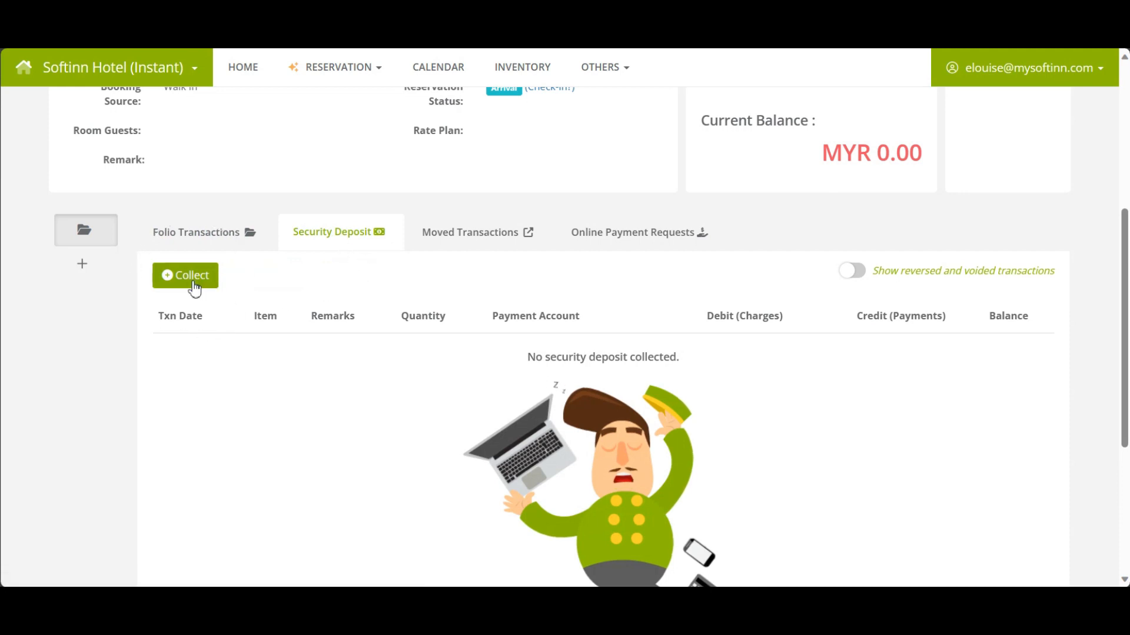
Collect a 100 security deposit paid in Cash to the Cash on Hand account.
click(194, 288)
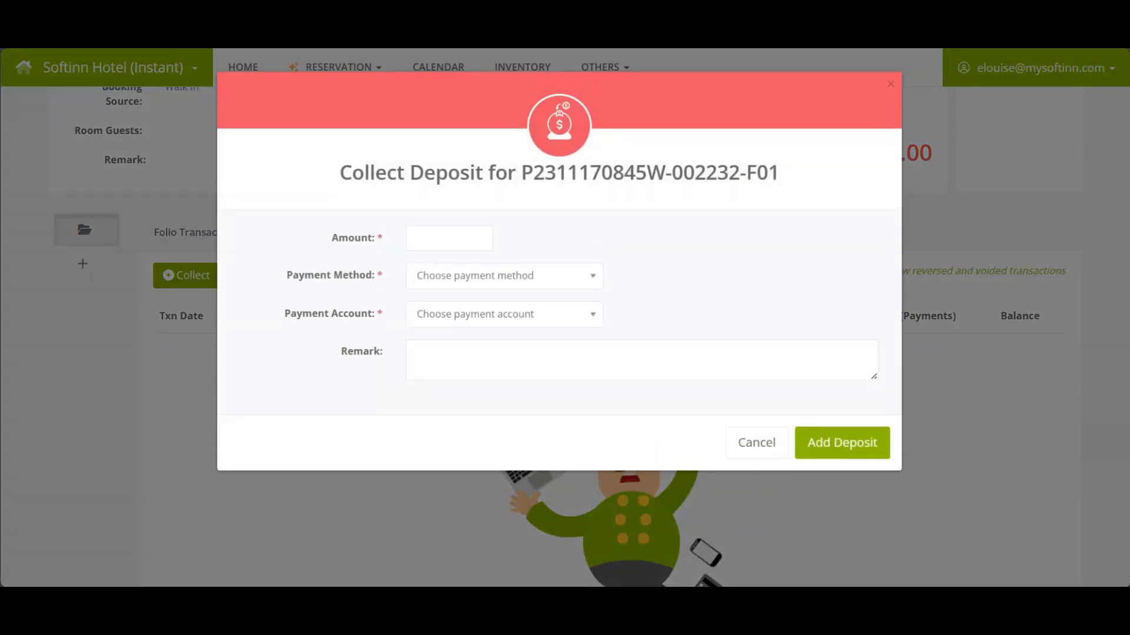
click(446, 242)
text(10)
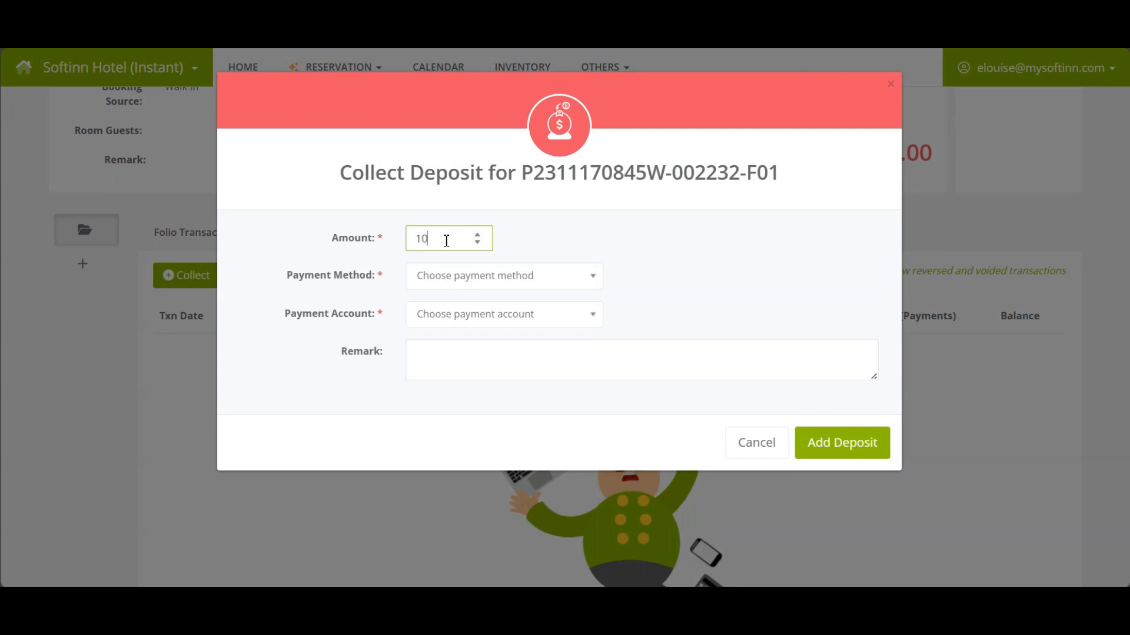
text(0)
click(463, 275)
text(cas)
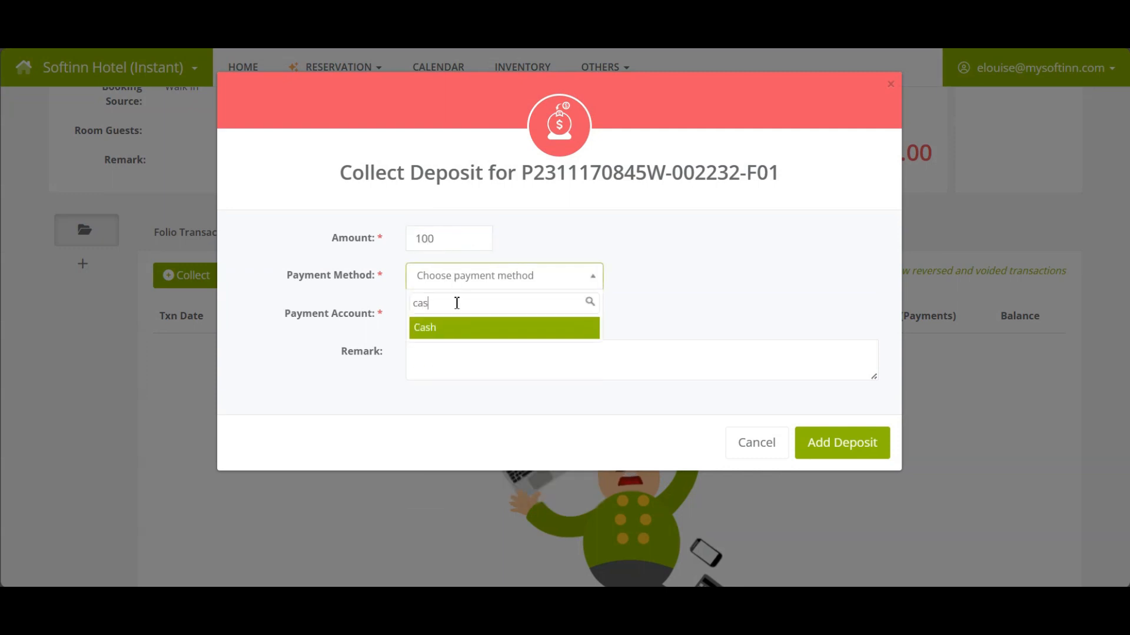
click(446, 330)
click(418, 313)
click(456, 365)
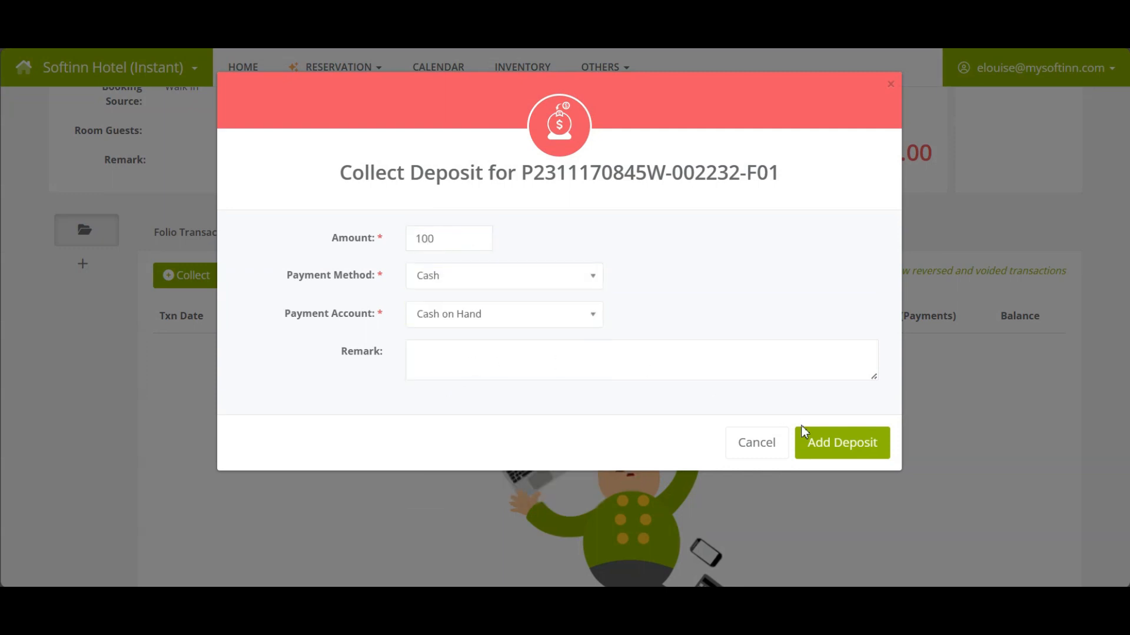
click(839, 455)
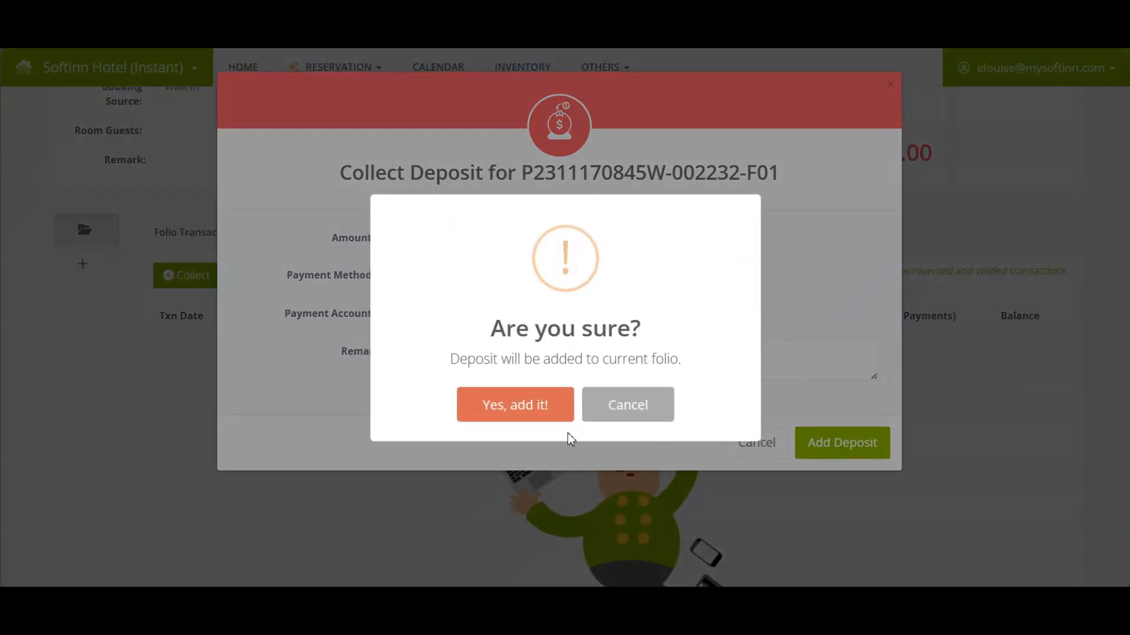
click(518, 403)
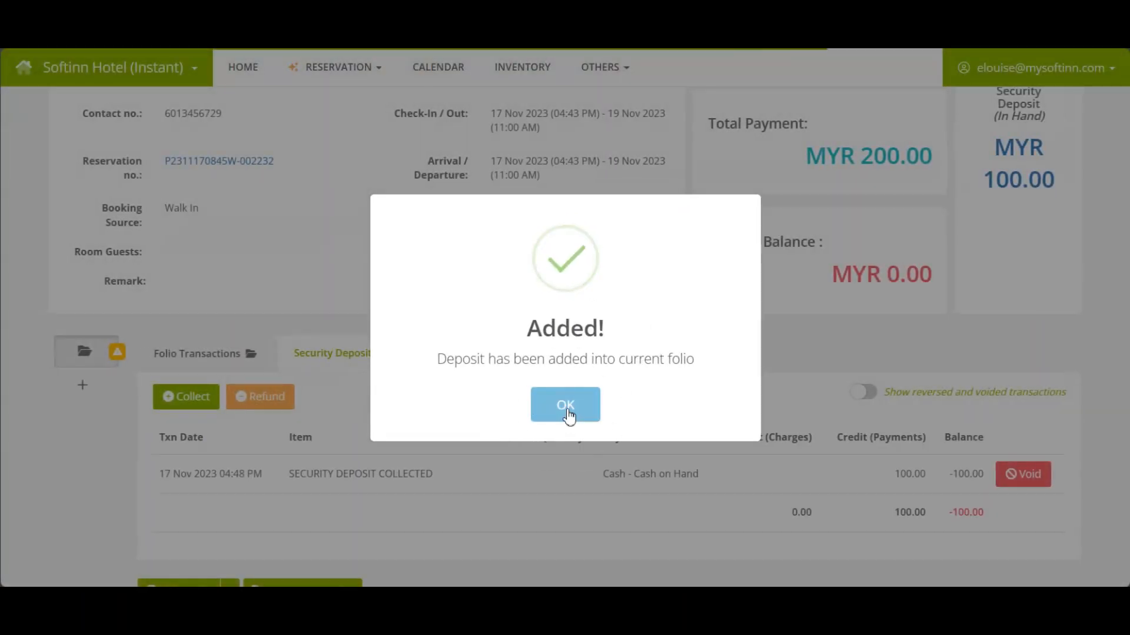
click(565, 405)
Review the recorded 100.00 deposit, flagged as not yet refunded.
scroll(1015, 421, down, 2)
mouse_move(1014, 421)
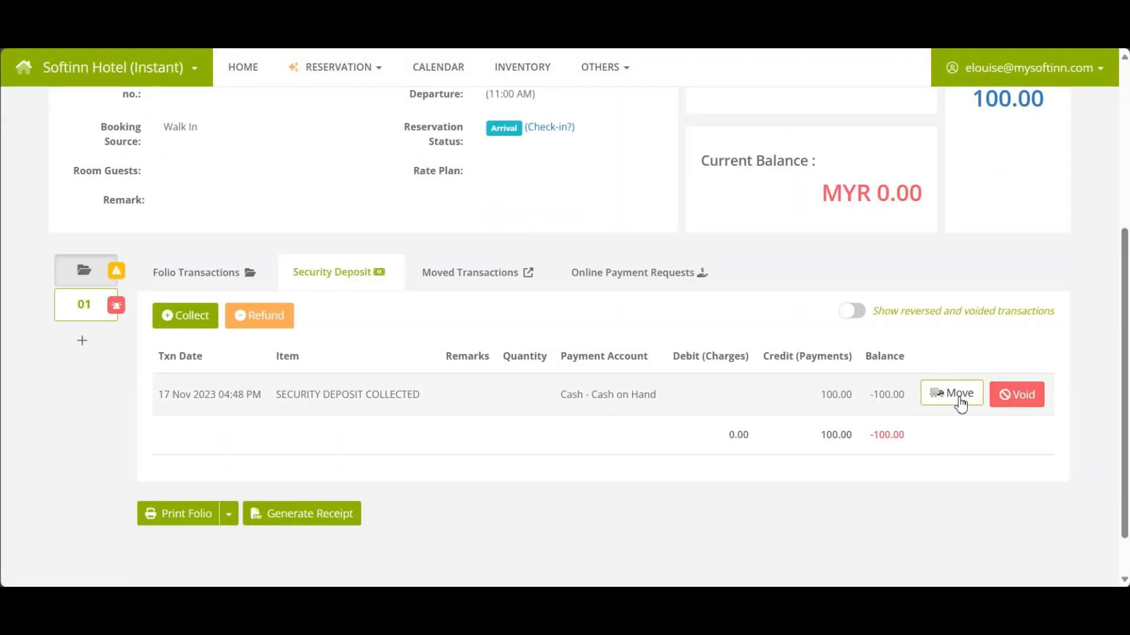
key(ctrl)
key(ctrl)
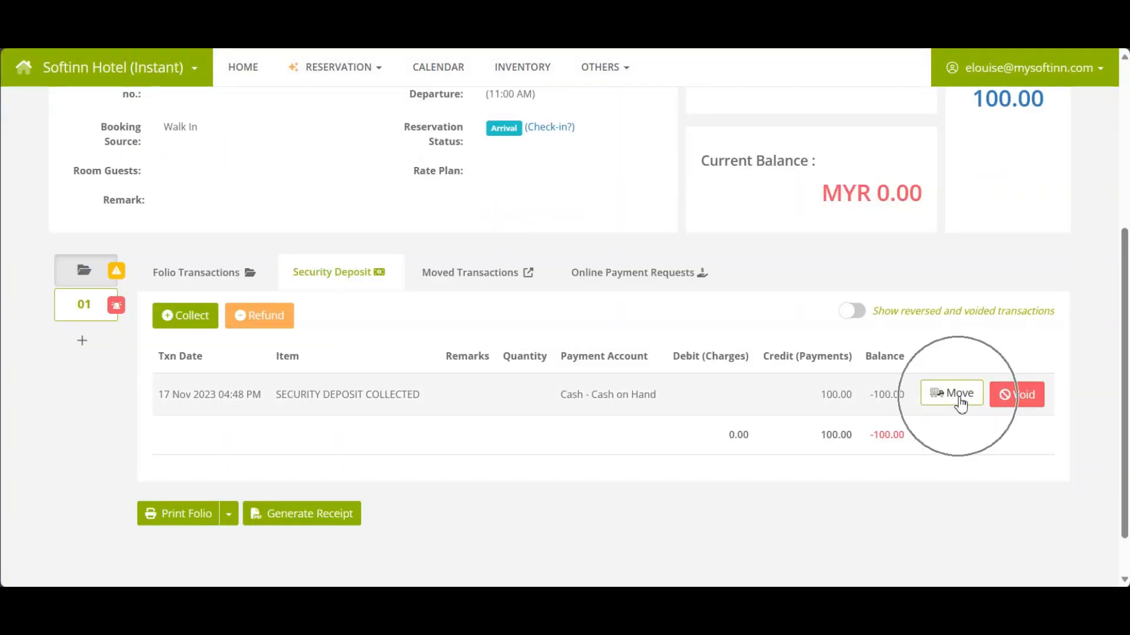
key(ctrl)
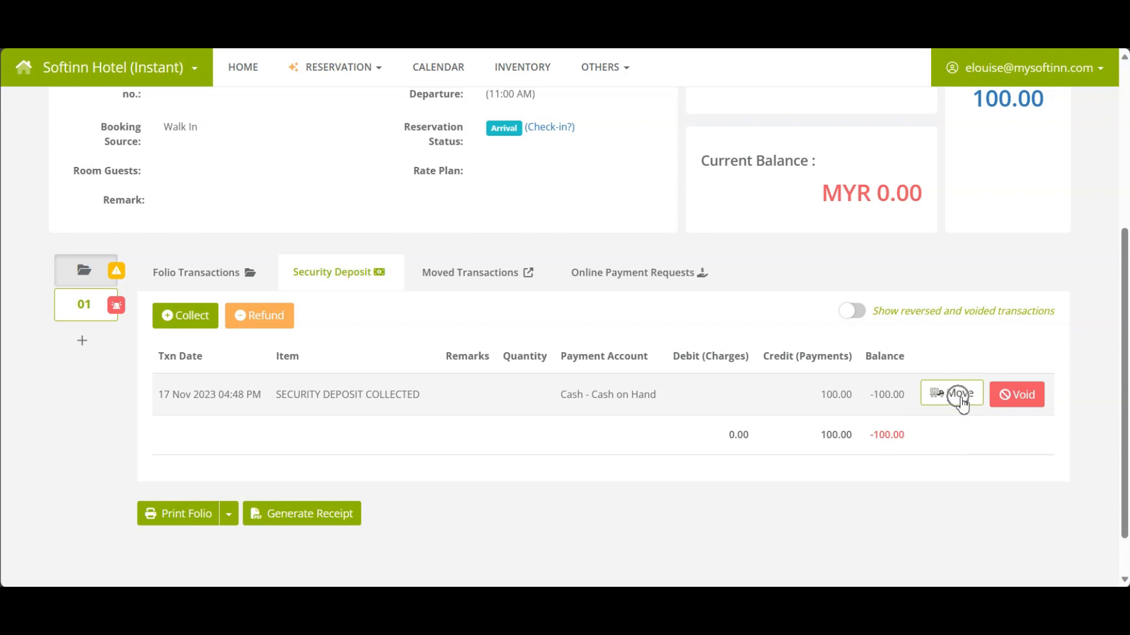
key(ctrl)
key(ctrl)
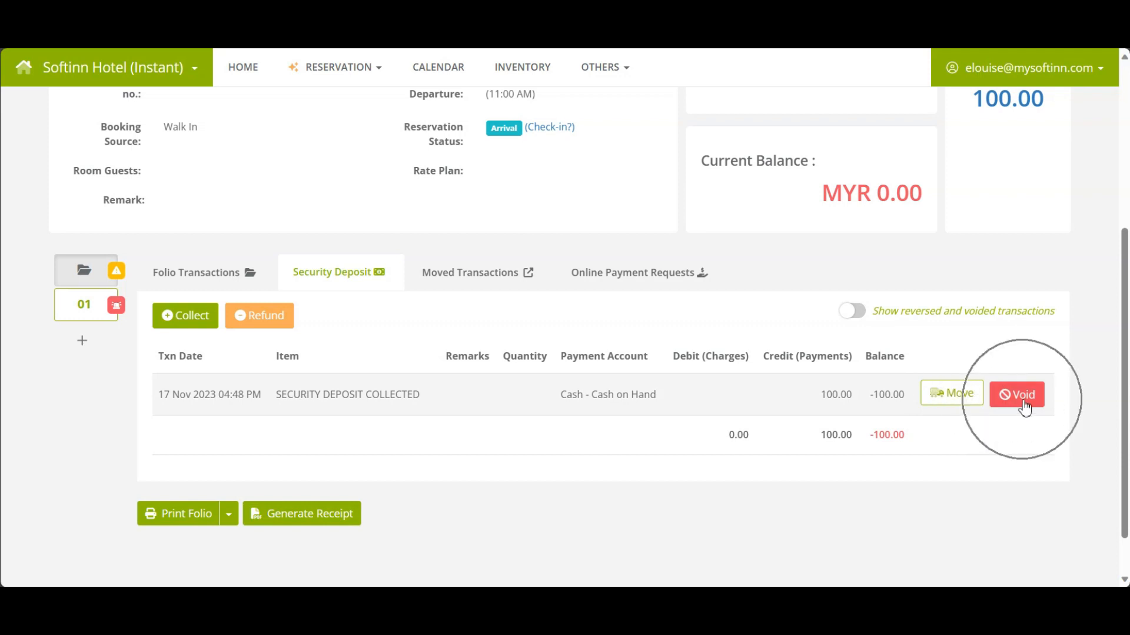
key(ctrl)
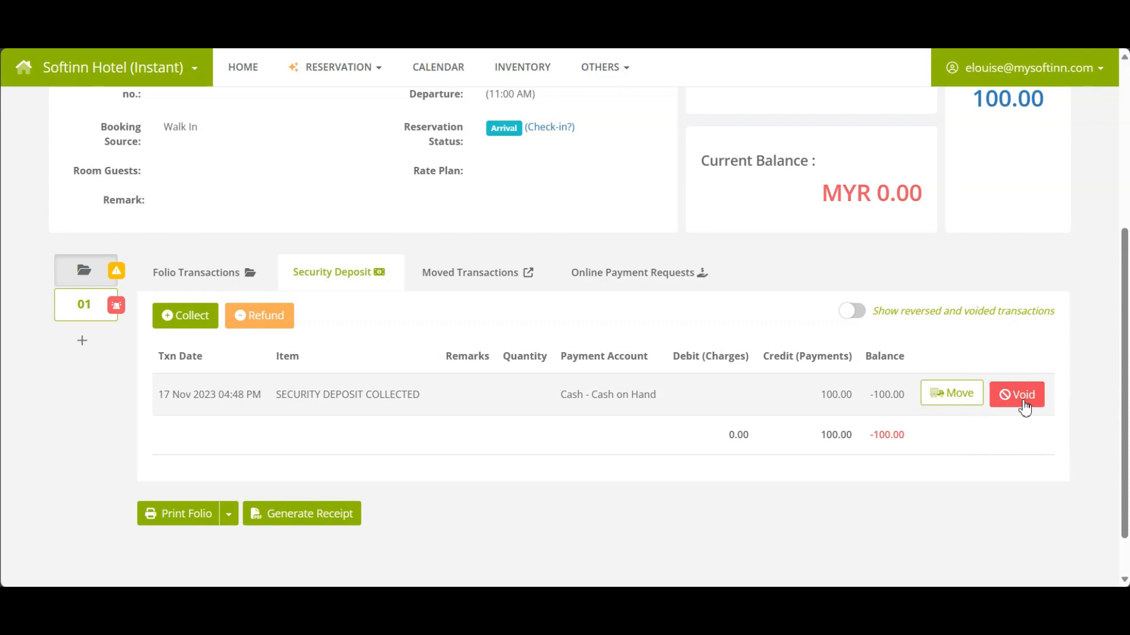
mouse_move(116, 274)
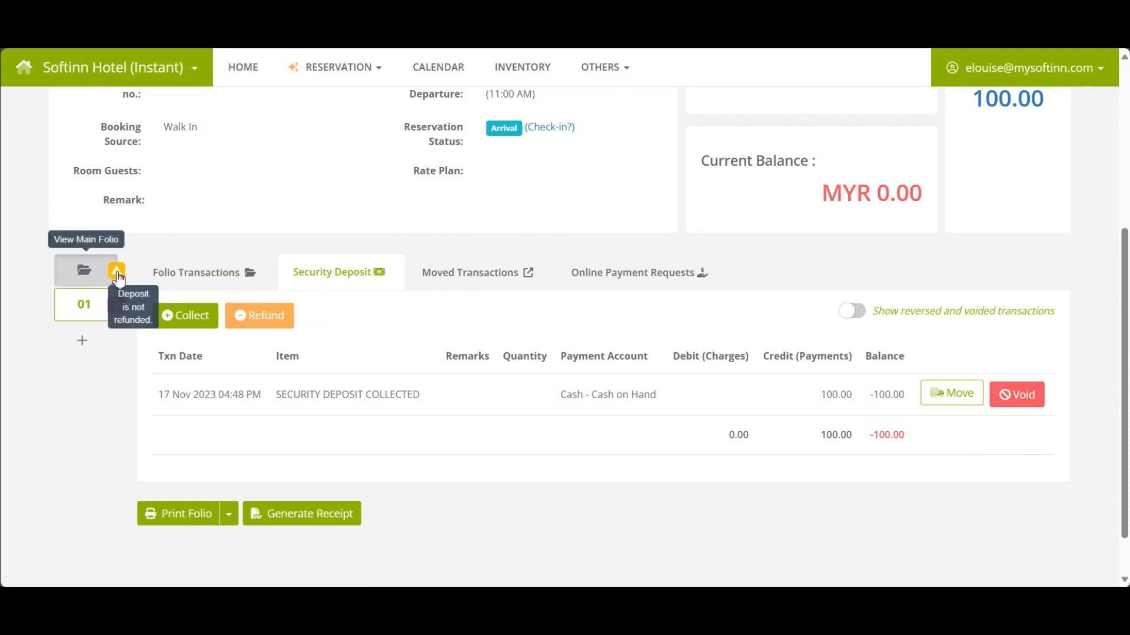
key(ctrl)
key(ctrl)
key(ctrl)
Start checking in the reservation through Edit & Check-In.
scroll(565, 294, up, 4)
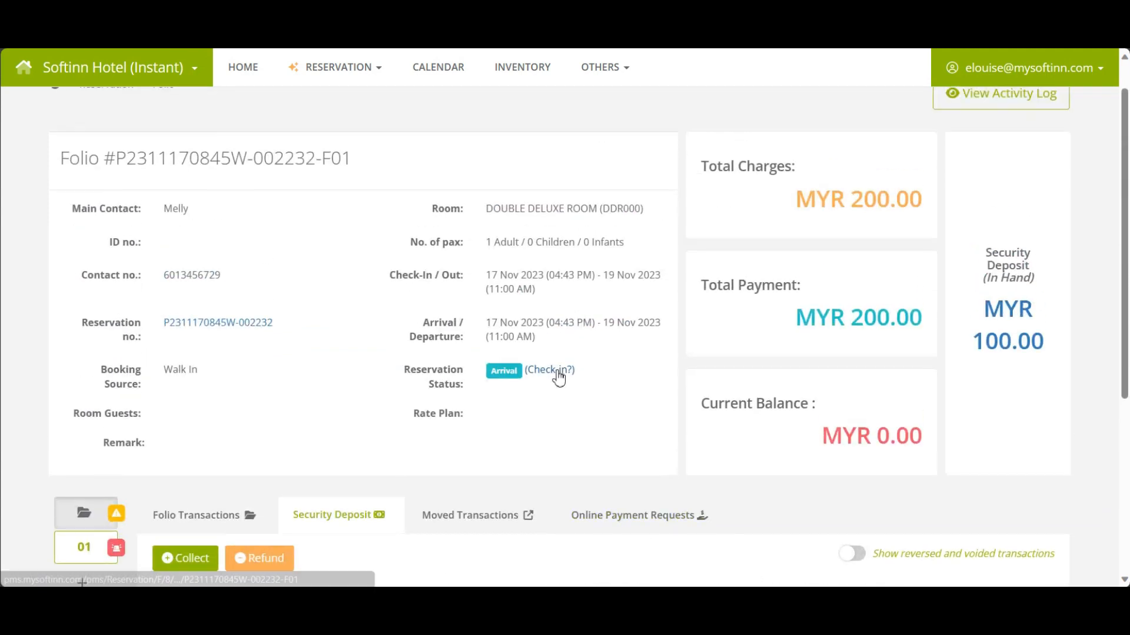
key(ctrl)
key(ctrl)
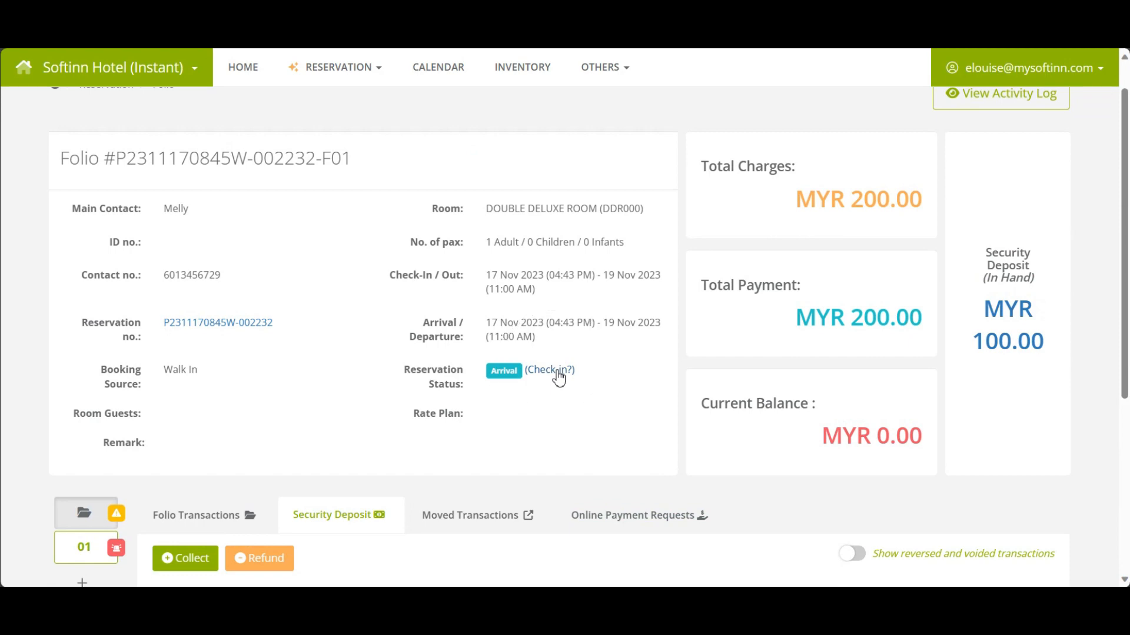
click(557, 373)
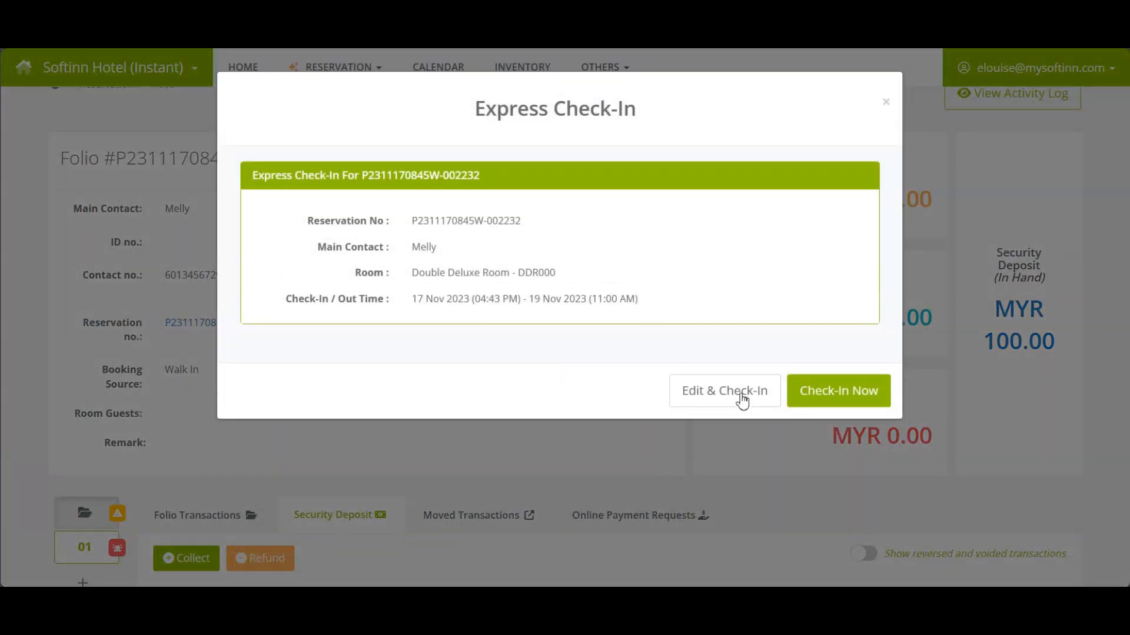
click(742, 393)
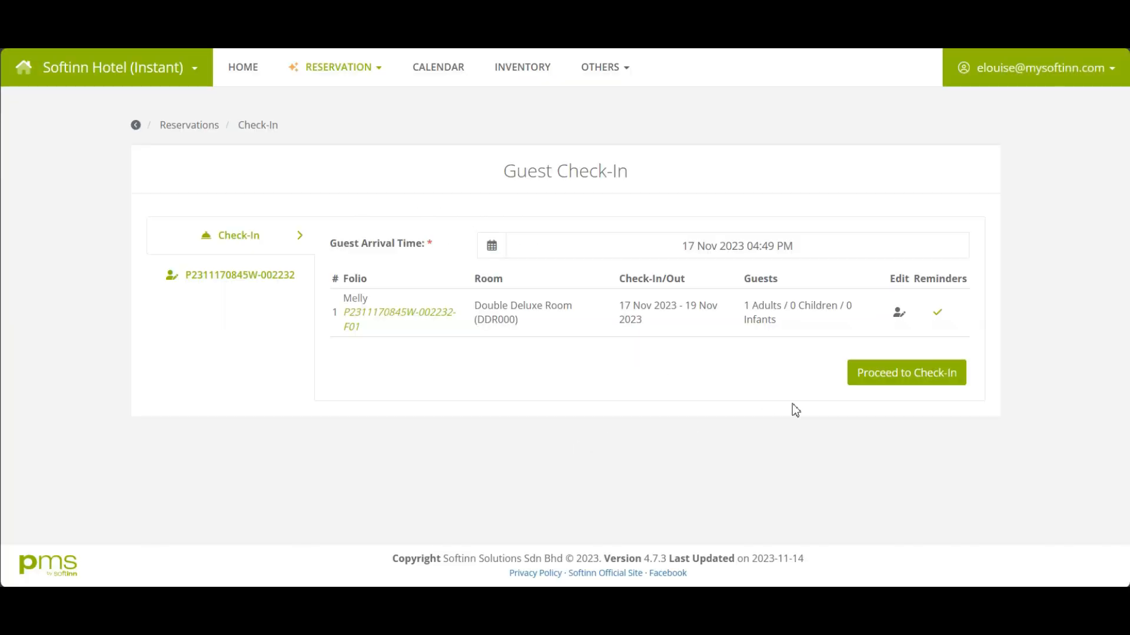
Add the main contact as the room's first guest.
click(898, 320)
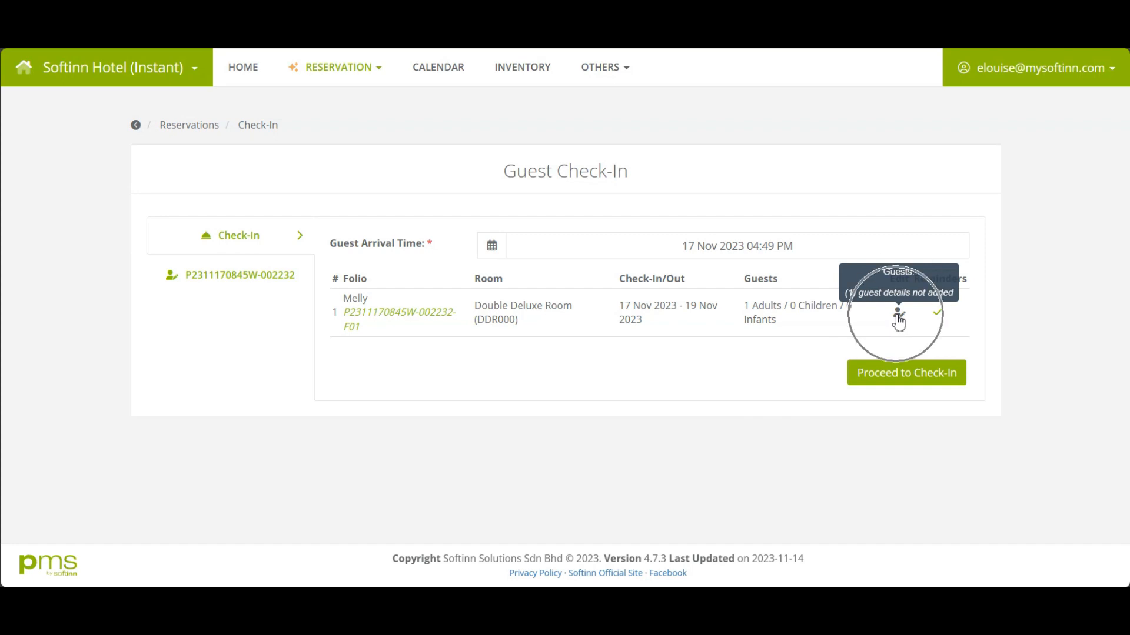
click(886, 403)
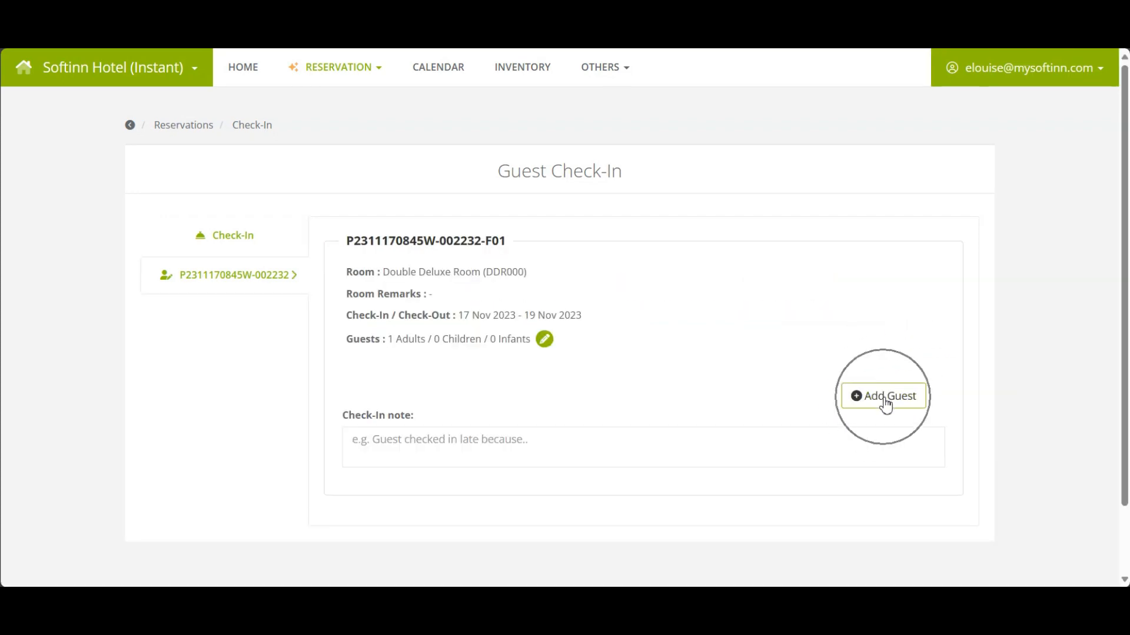
click(905, 371)
click(535, 427)
scroll(775, 421, down, 1)
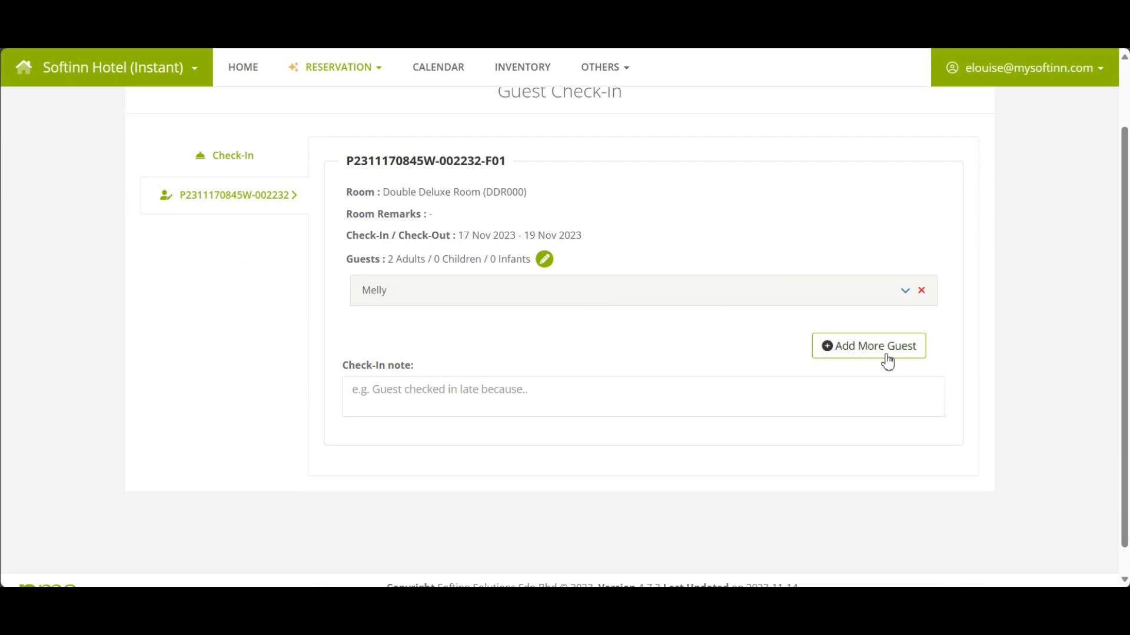
Add an existing guest record as the second guest and return to the check-in step.
click(887, 360)
click(887, 360)
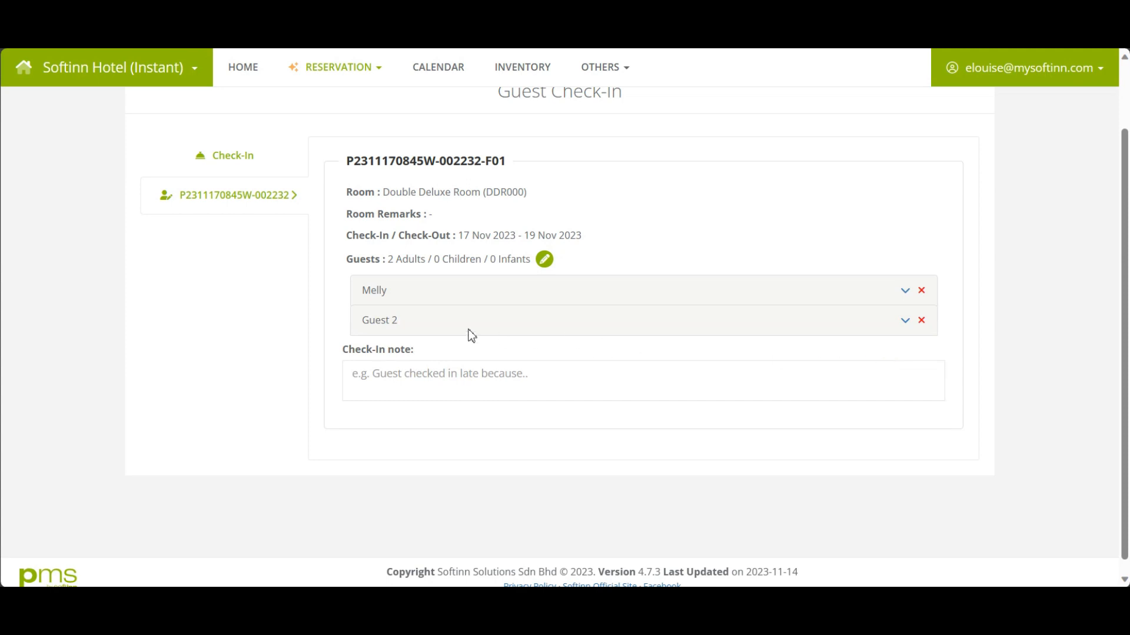
click(905, 320)
click(595, 439)
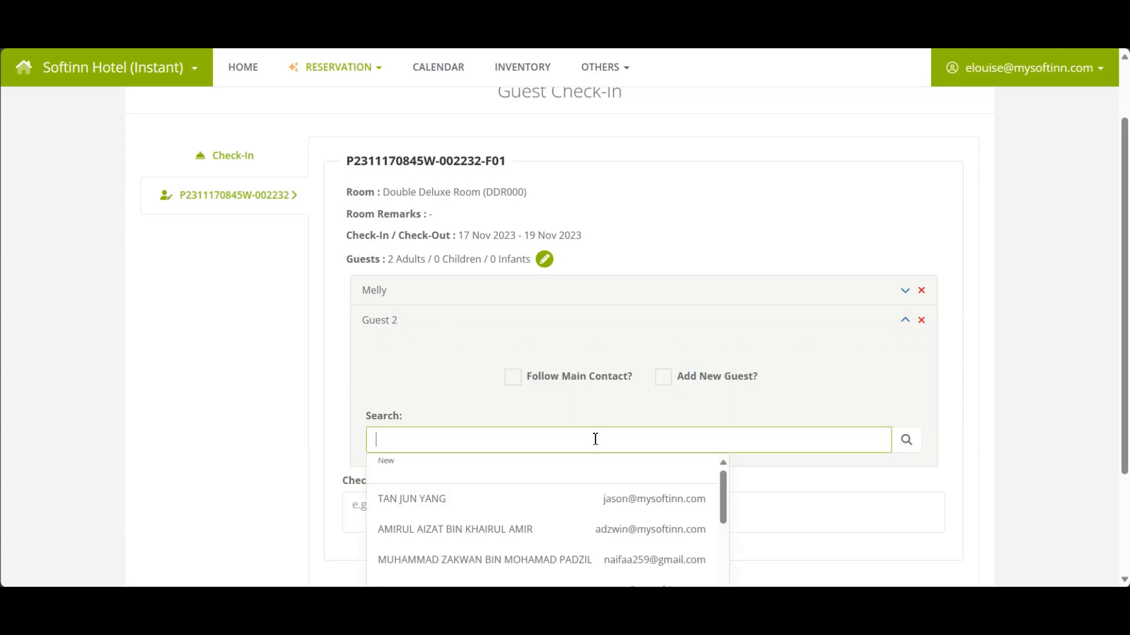
text(kenn)
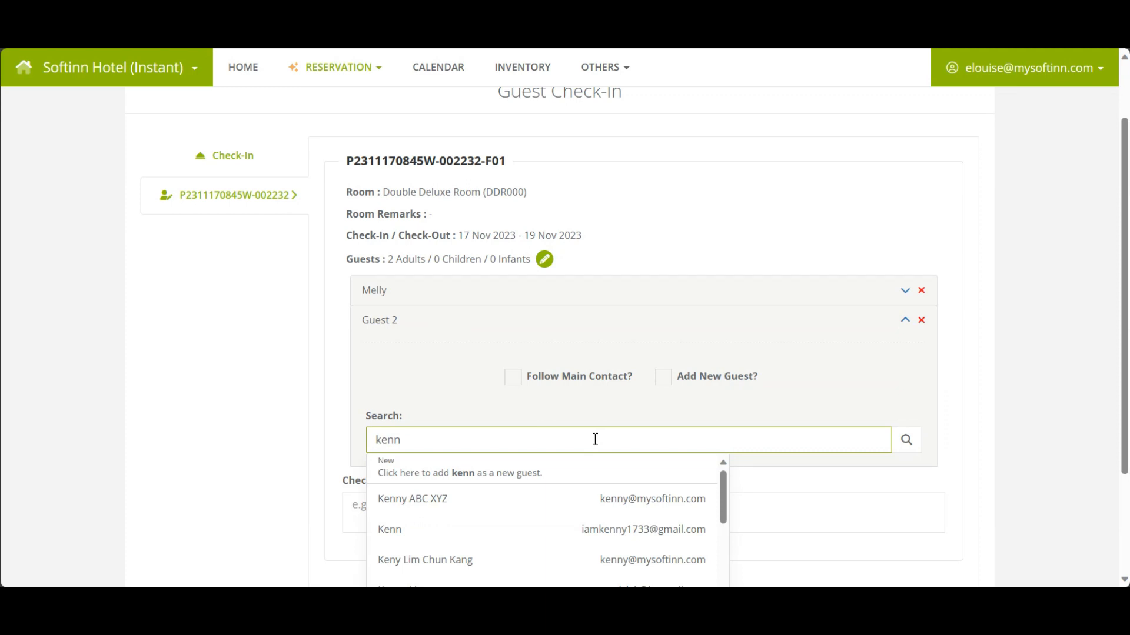
click(513, 529)
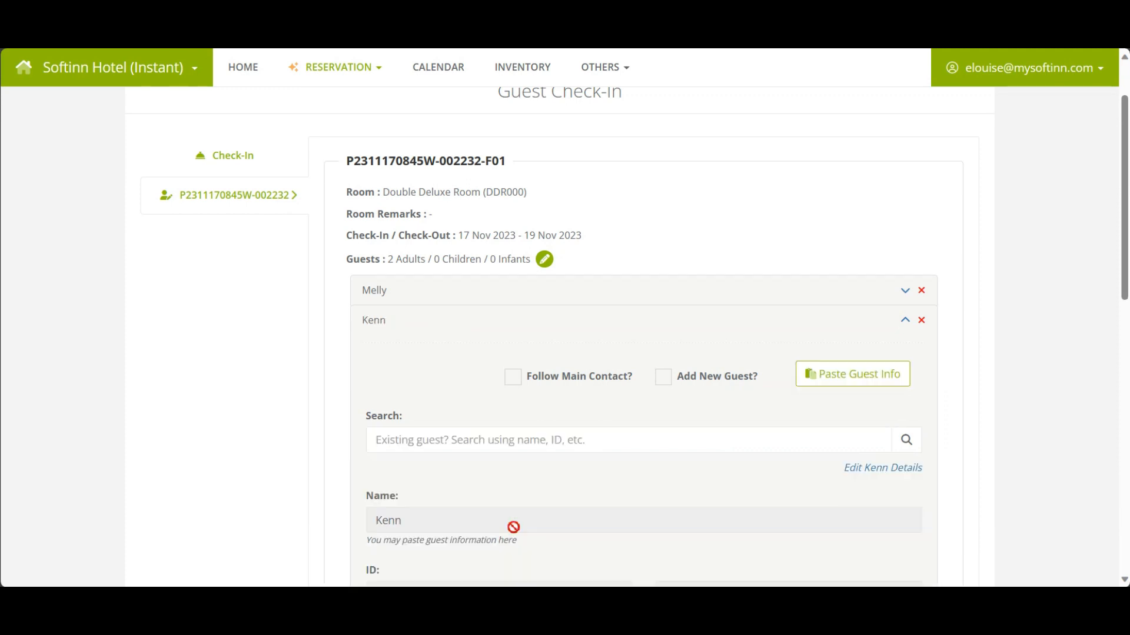
scroll(709, 380, down, 2)
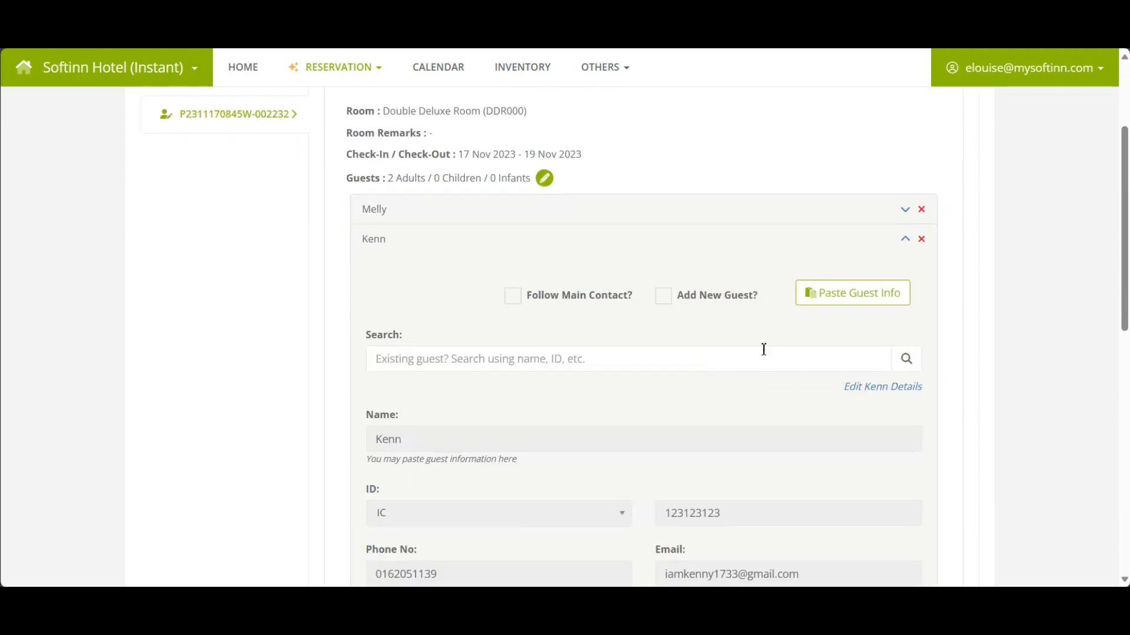
click(901, 241)
scroll(824, 247, up, 2)
click(214, 237)
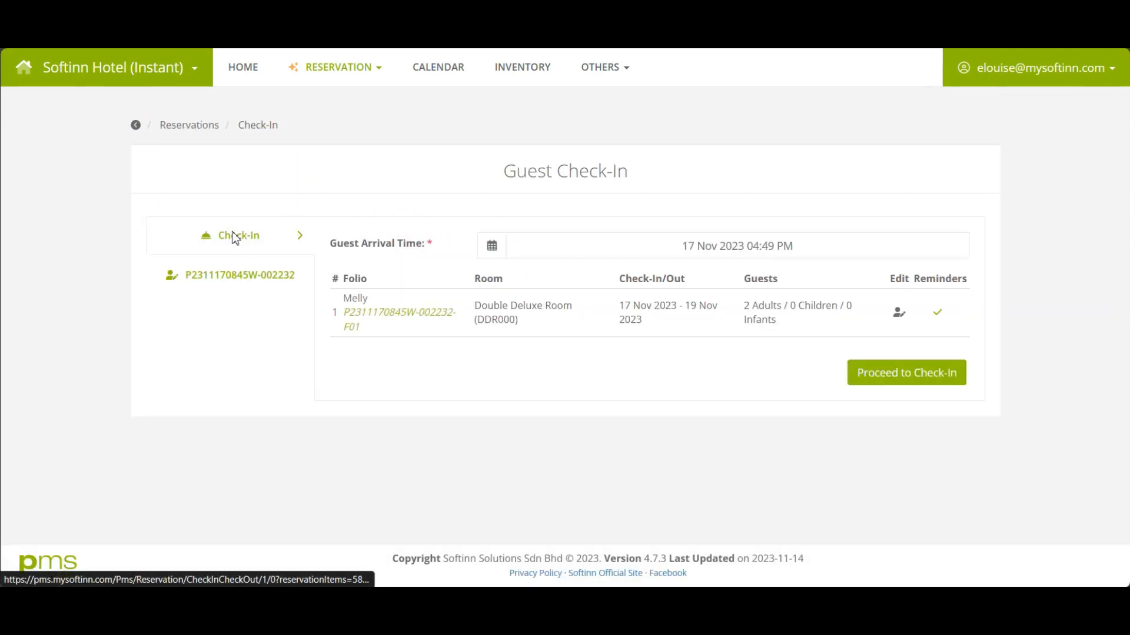
Confirm Proceed to Check-In for DDR000 and return to the Reservations list.
click(915, 373)
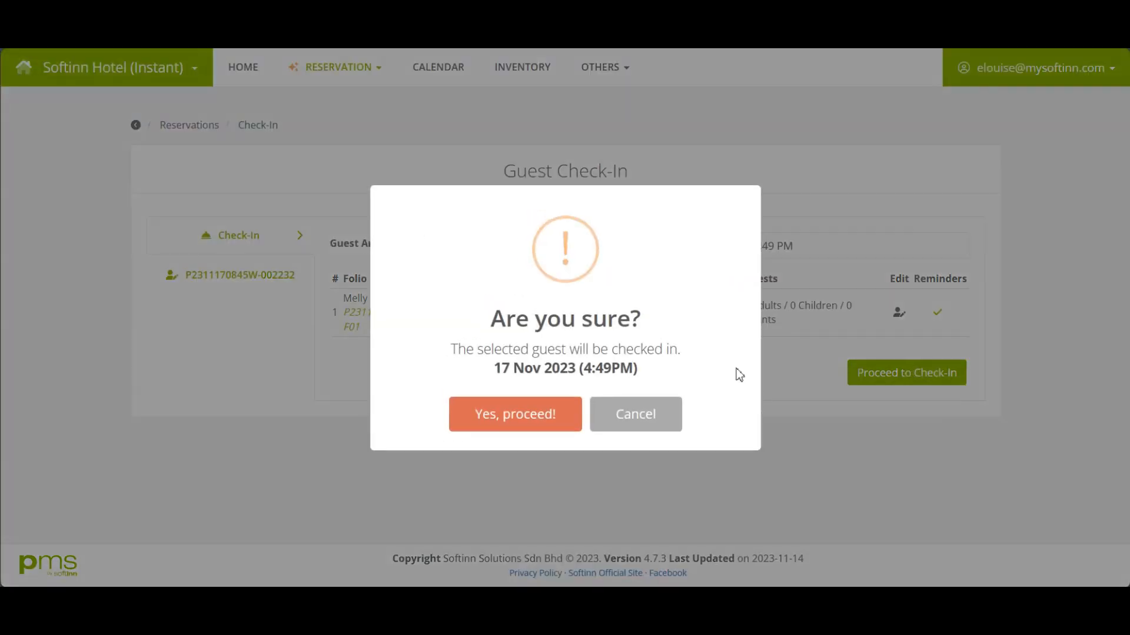
click(520, 422)
click(567, 420)
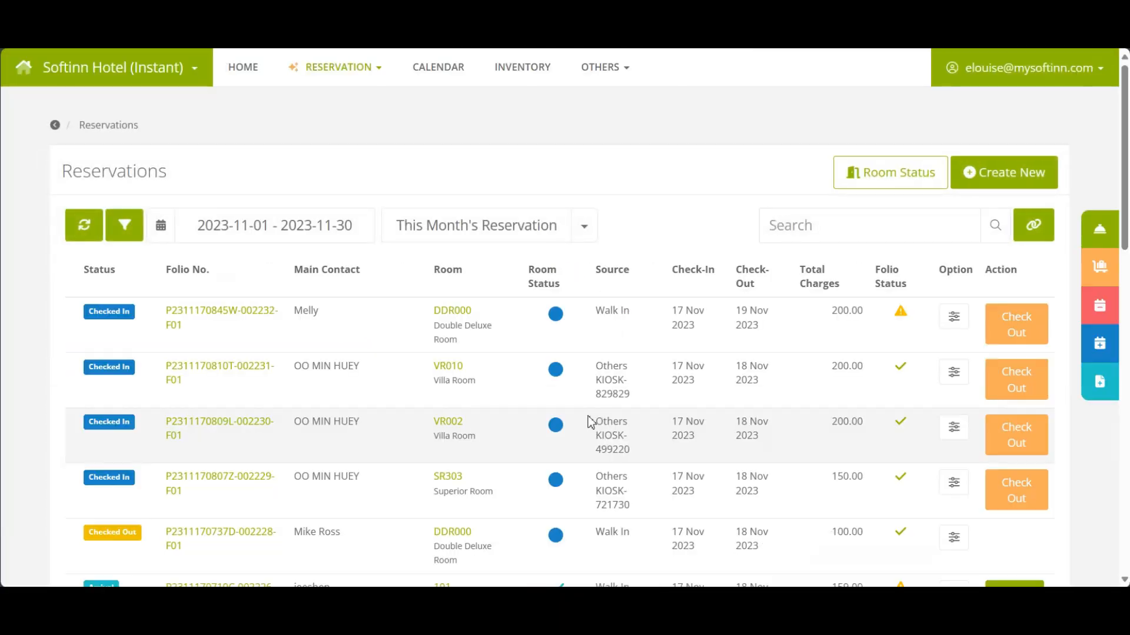
click(131, 322)
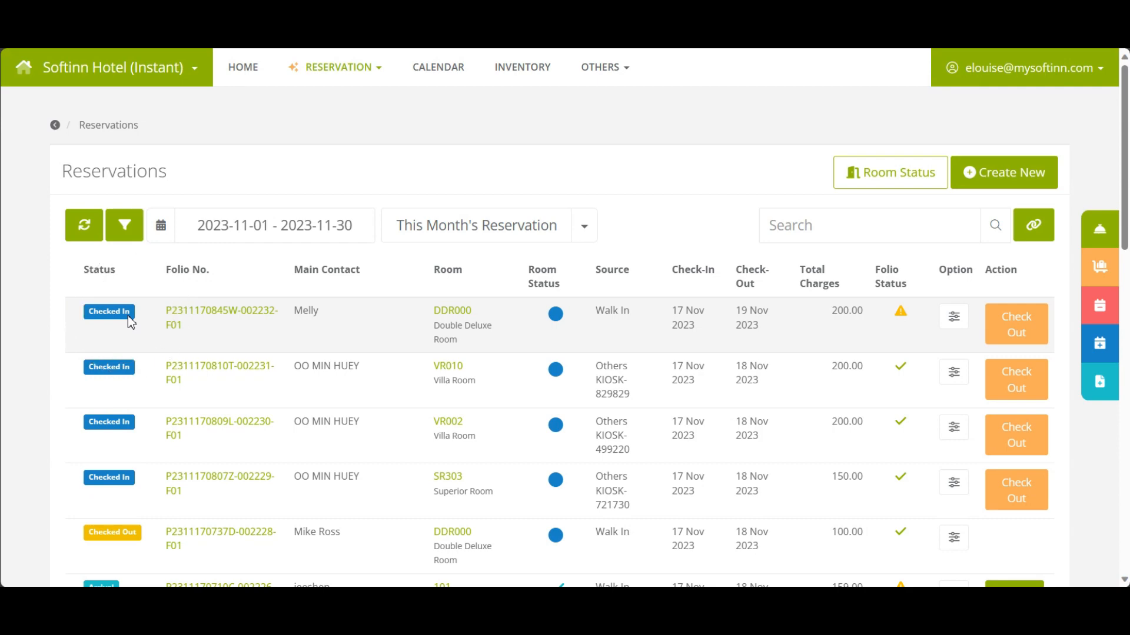
click(131, 321)
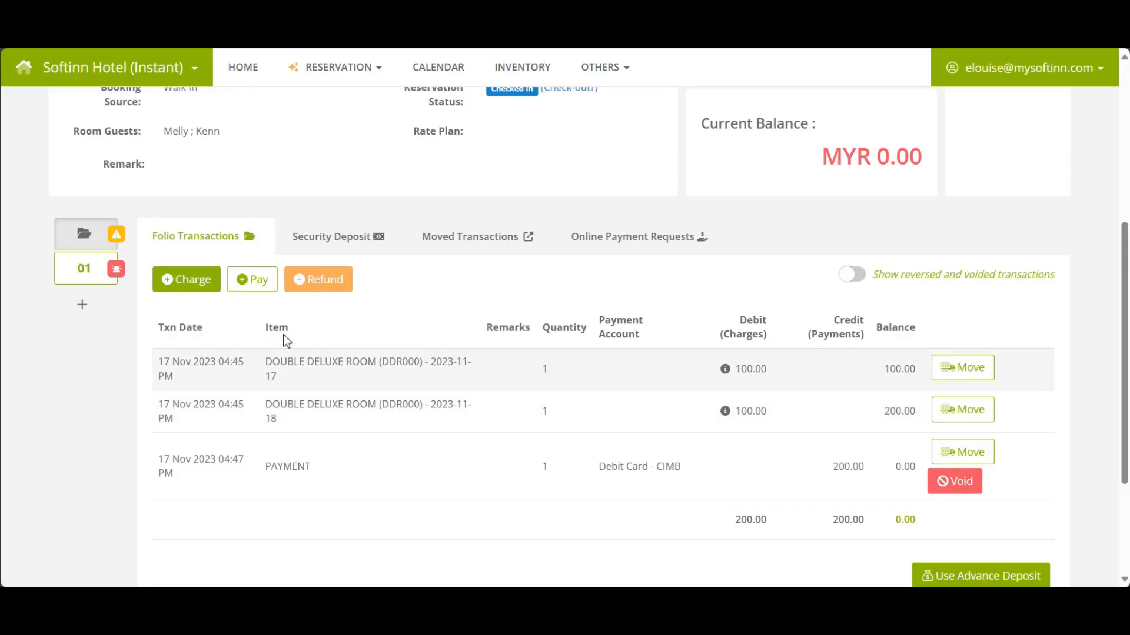
Start a new charge for SPA & Massage item Bali Style (1 Hour).
click(185, 287)
click(185, 289)
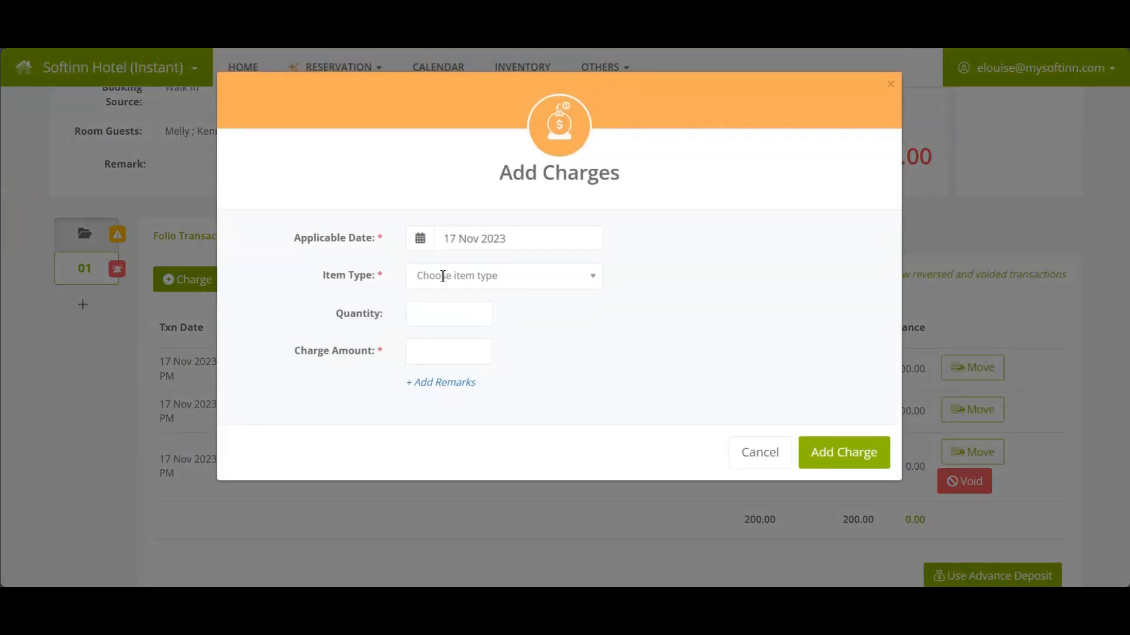
click(443, 277)
click(454, 329)
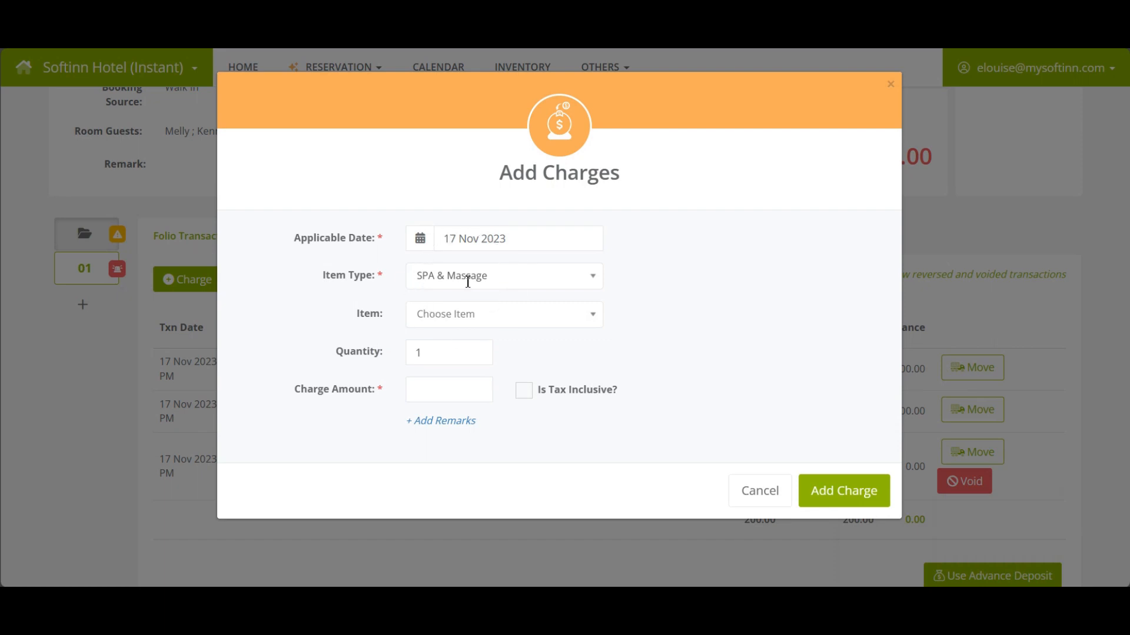
click(471, 316)
click(459, 371)
click(479, 318)
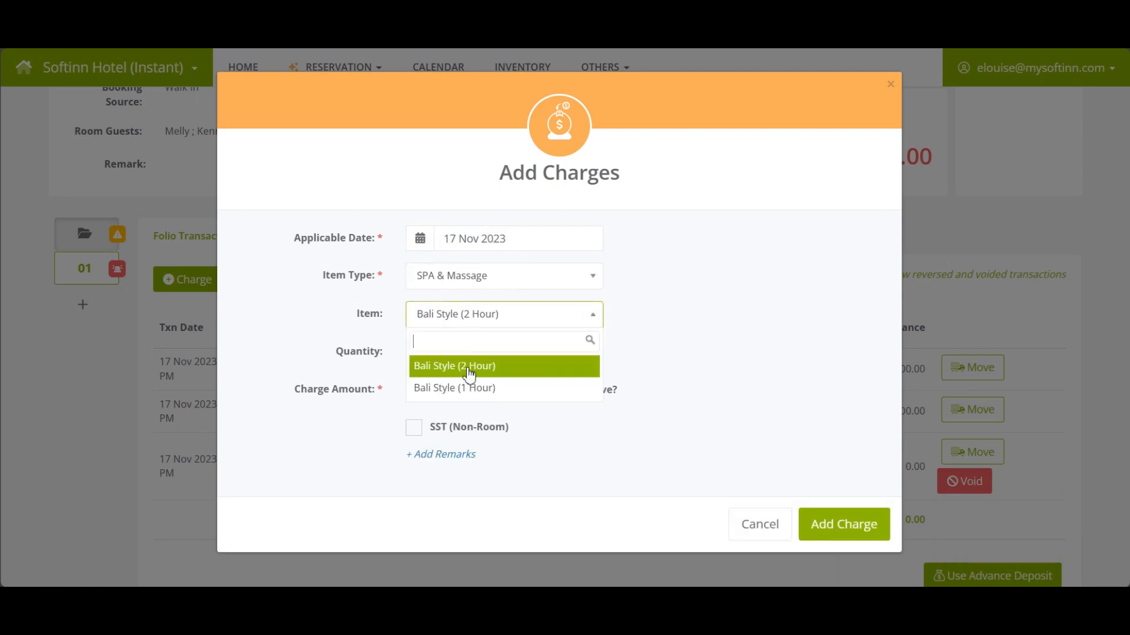
click(467, 366)
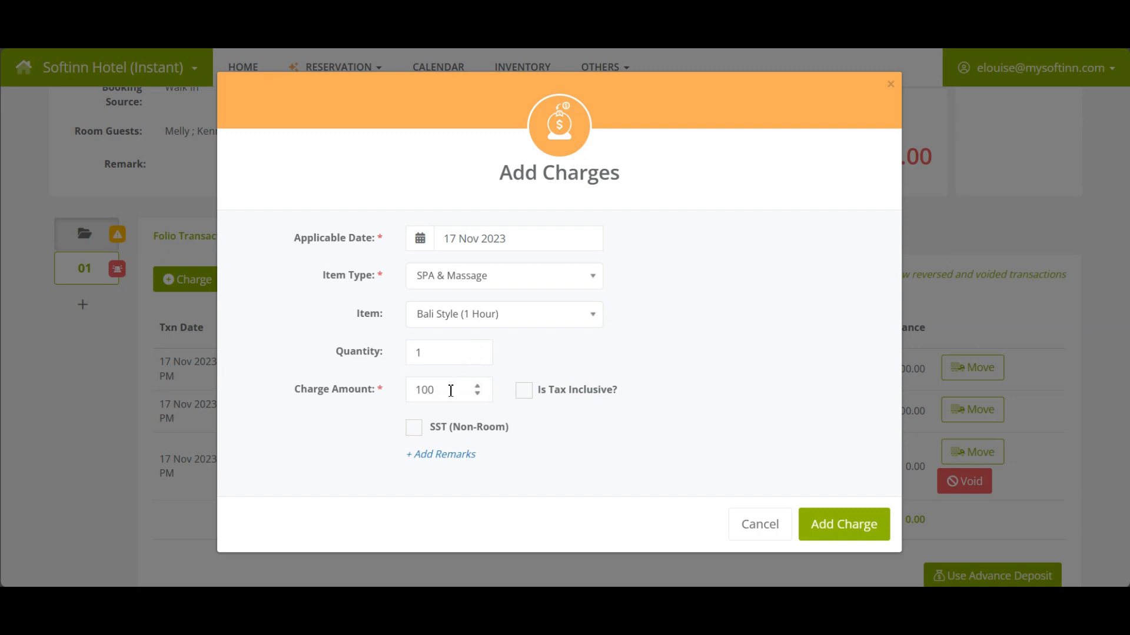
Make the 100 spa charge tax inclusive with SST (Non-Room) and add it.
click(450, 392)
click(524, 390)
click(414, 427)
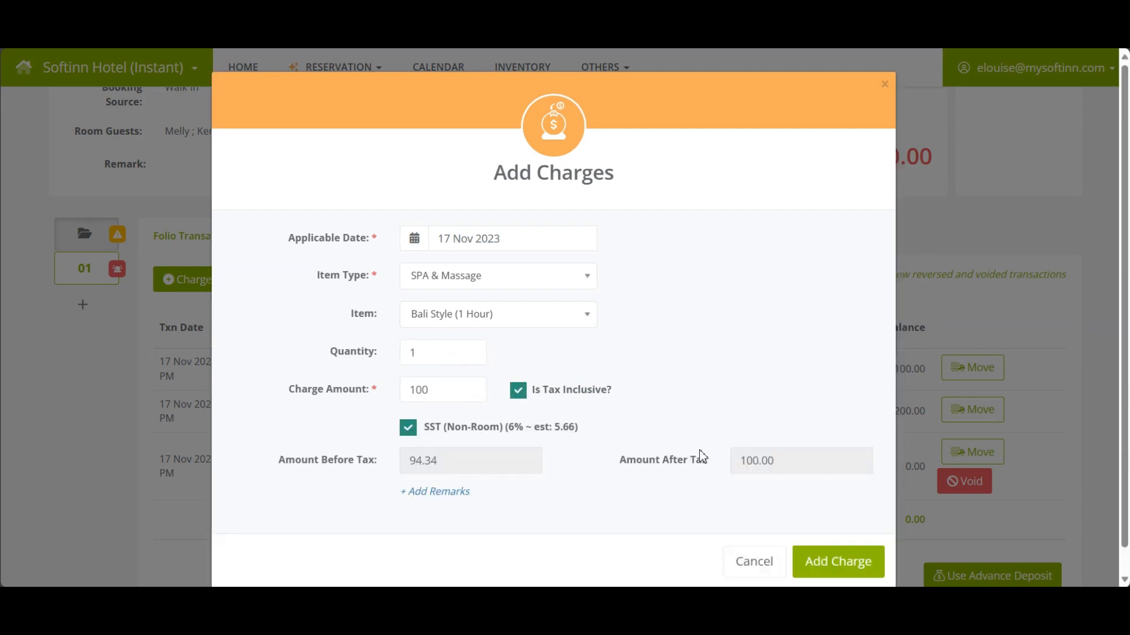
click(838, 543)
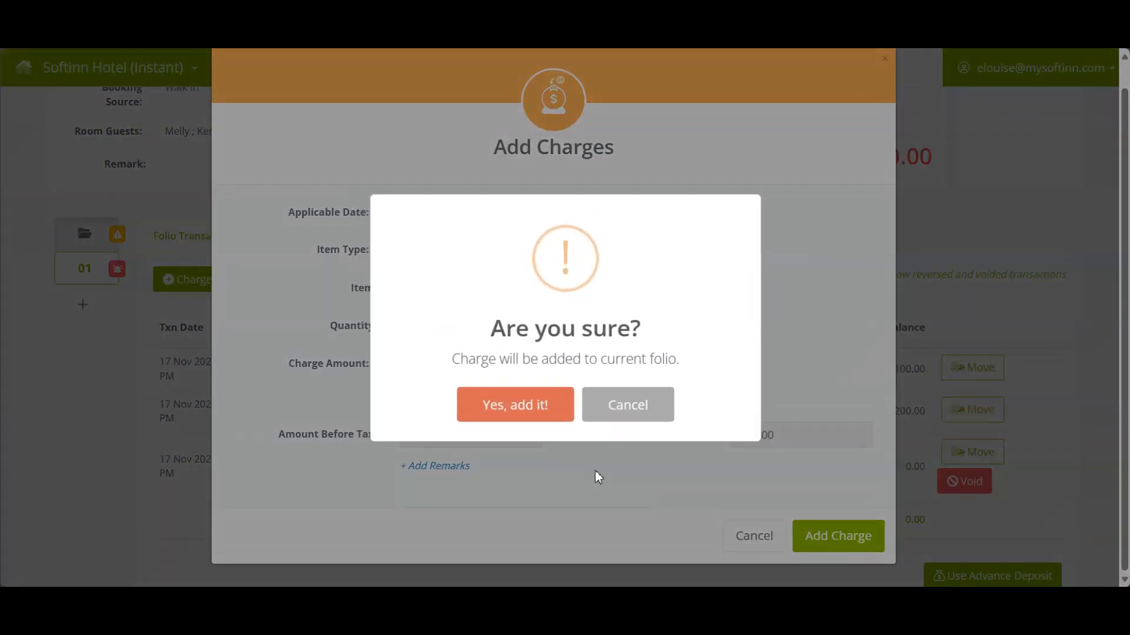
click(524, 406)
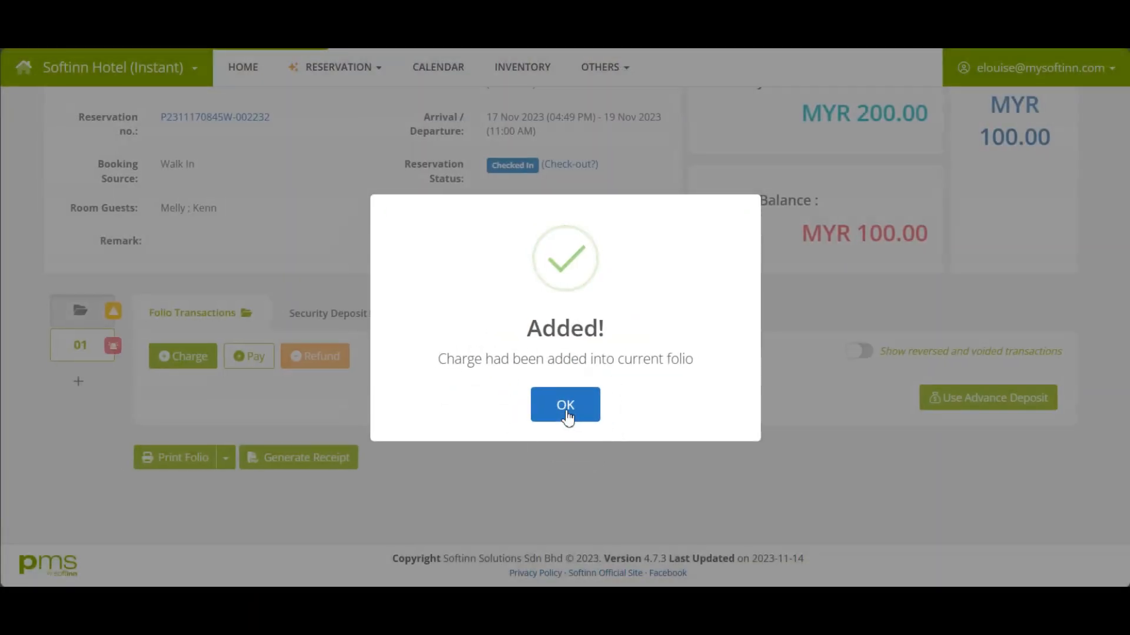
click(565, 406)
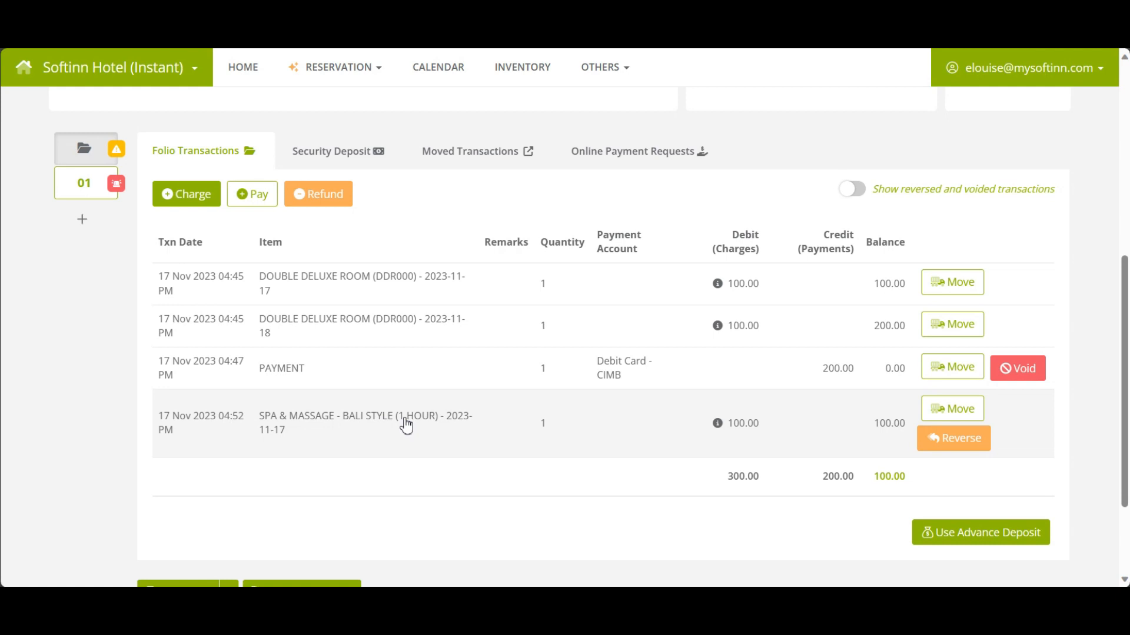
Reverse the Bali Style (1 Hour) spa charge, returning the balance to MYR 0.00.
click(406, 424)
click(950, 444)
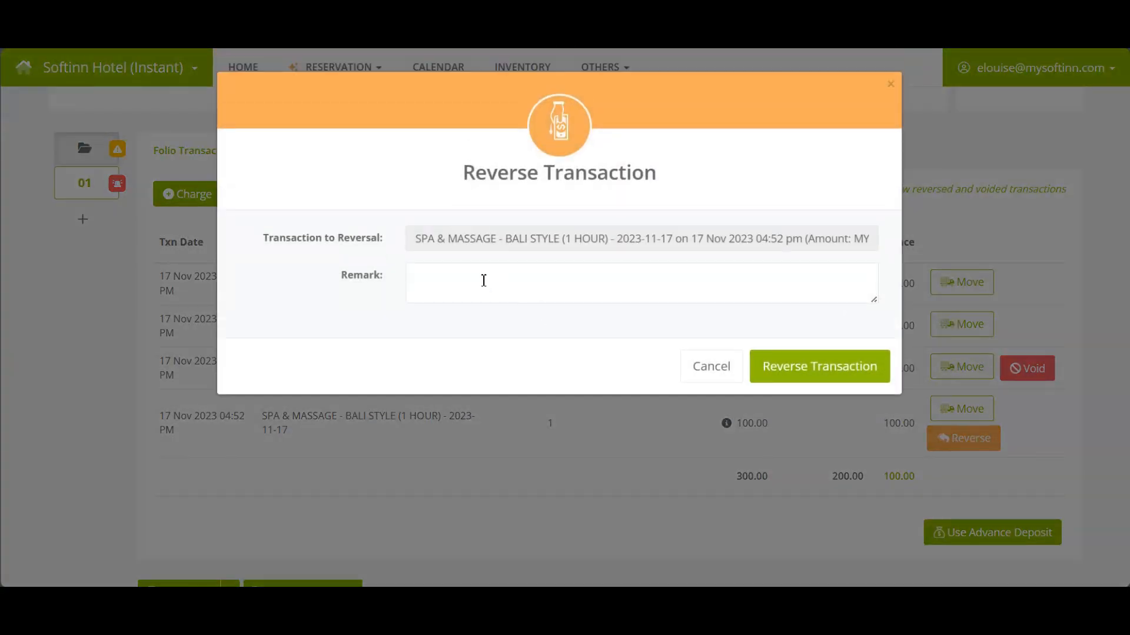
click(484, 280)
key(ctrl)
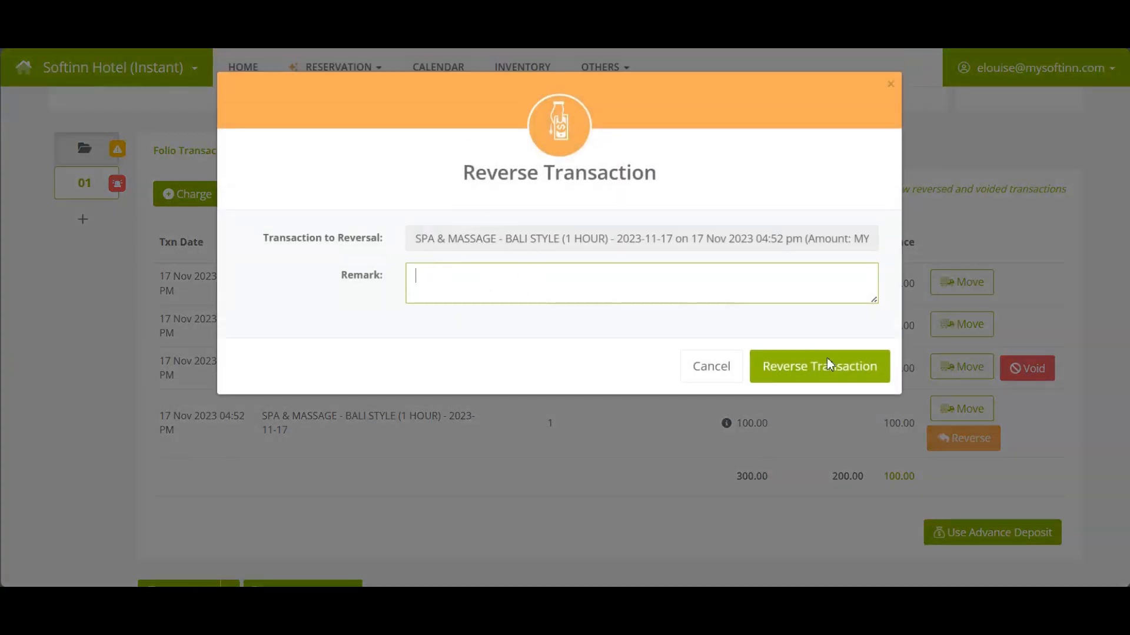
key(ctrl)
click(839, 375)
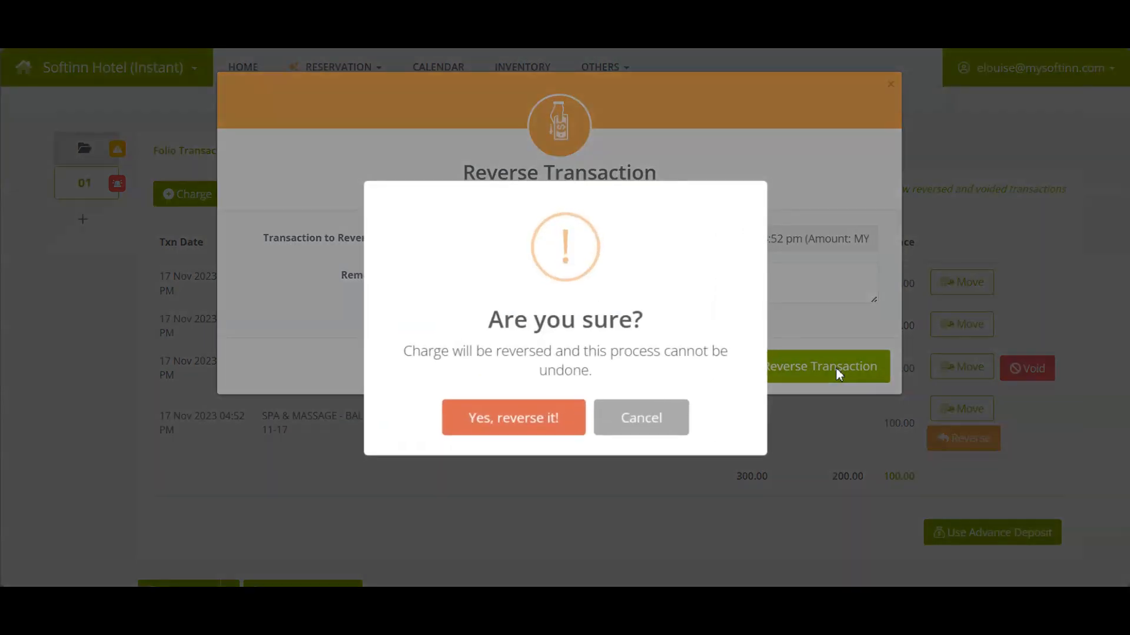
click(534, 416)
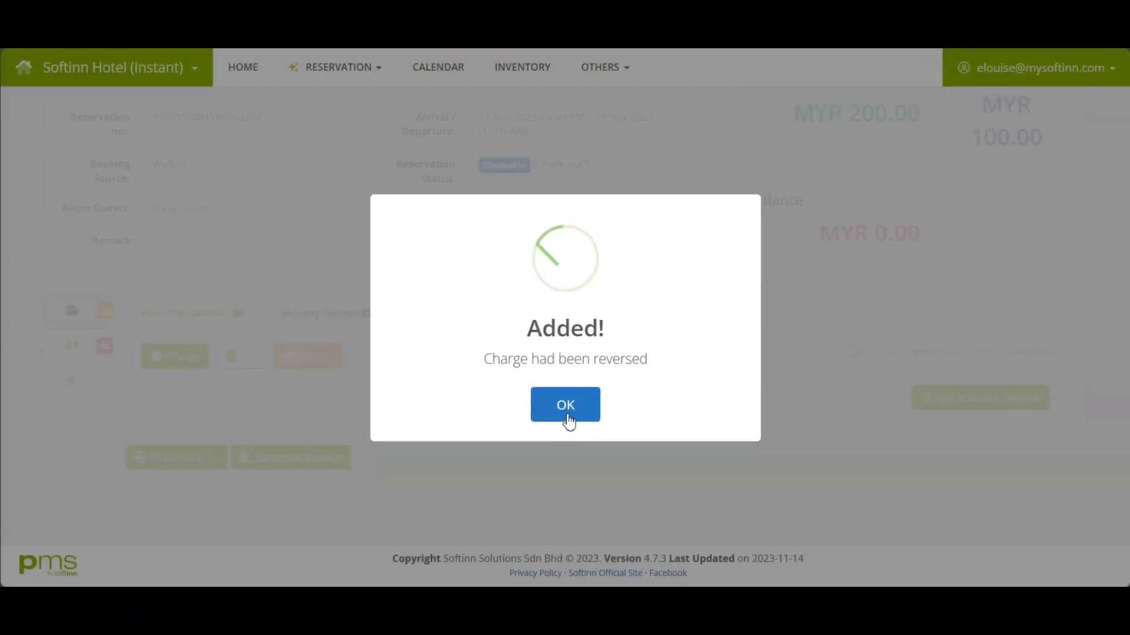
click(566, 415)
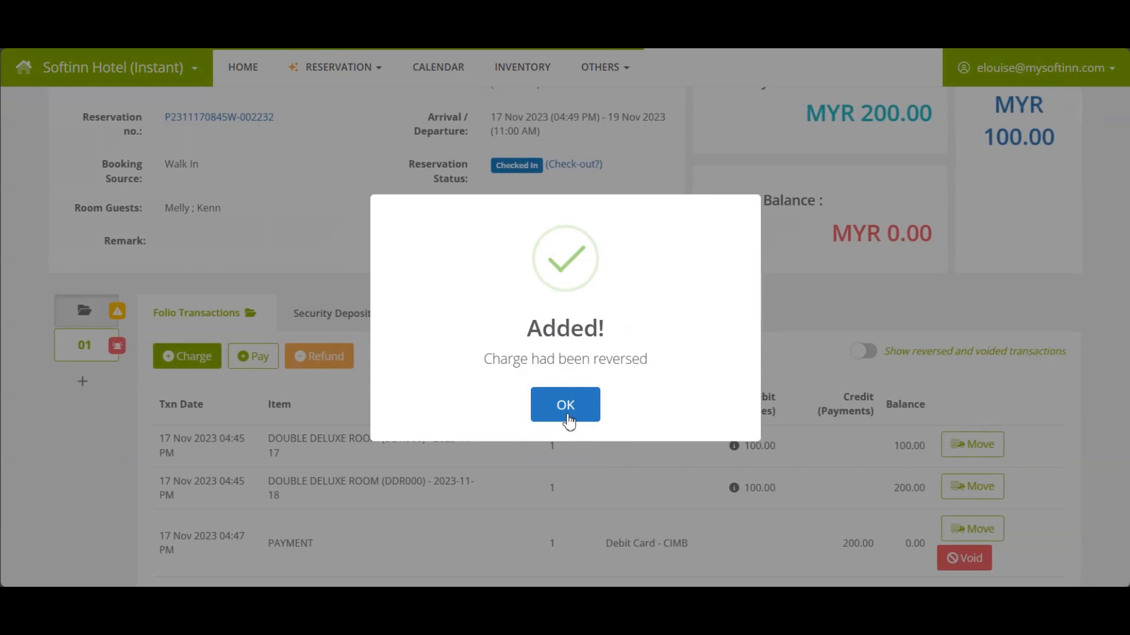
Begin a new charge and bring up the list of item types.
scroll(575, 444, down, 1)
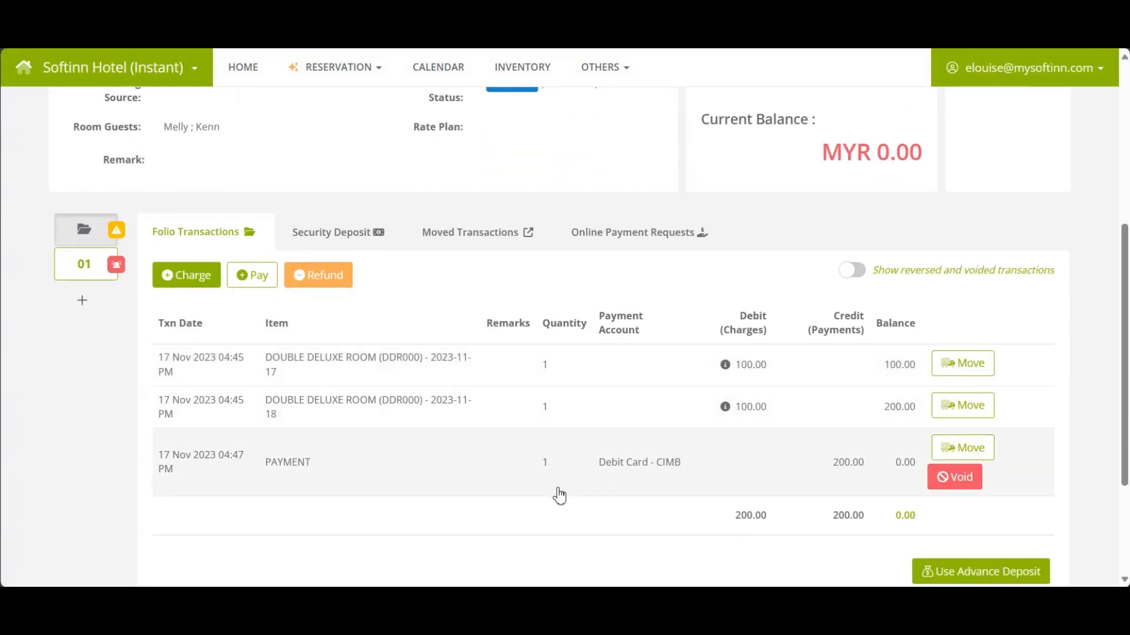
click(559, 496)
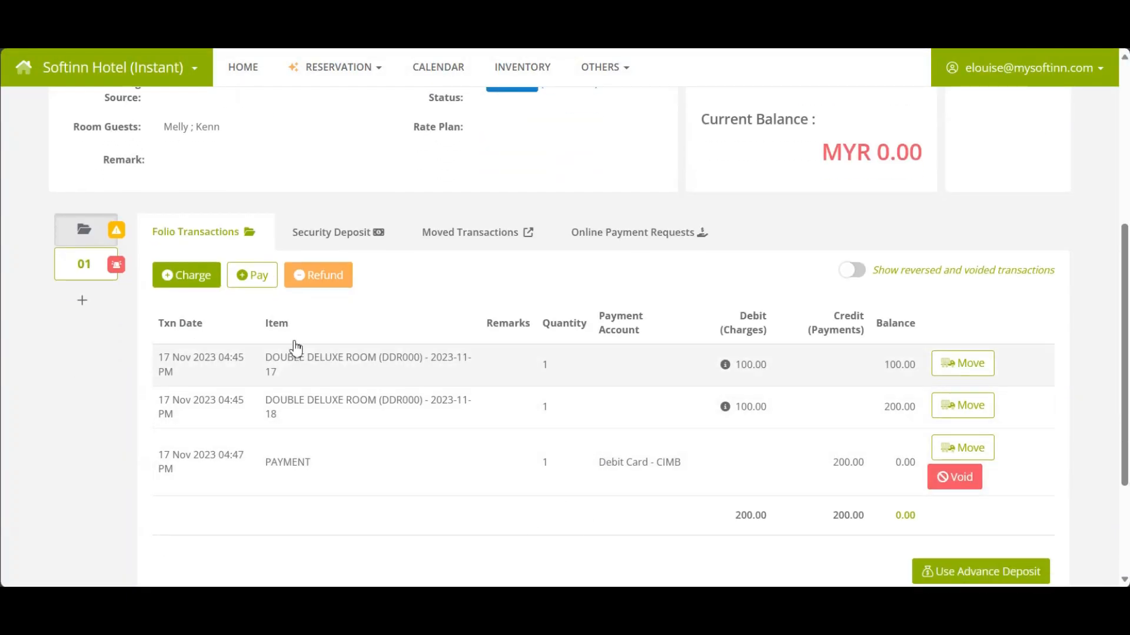
click(200, 277)
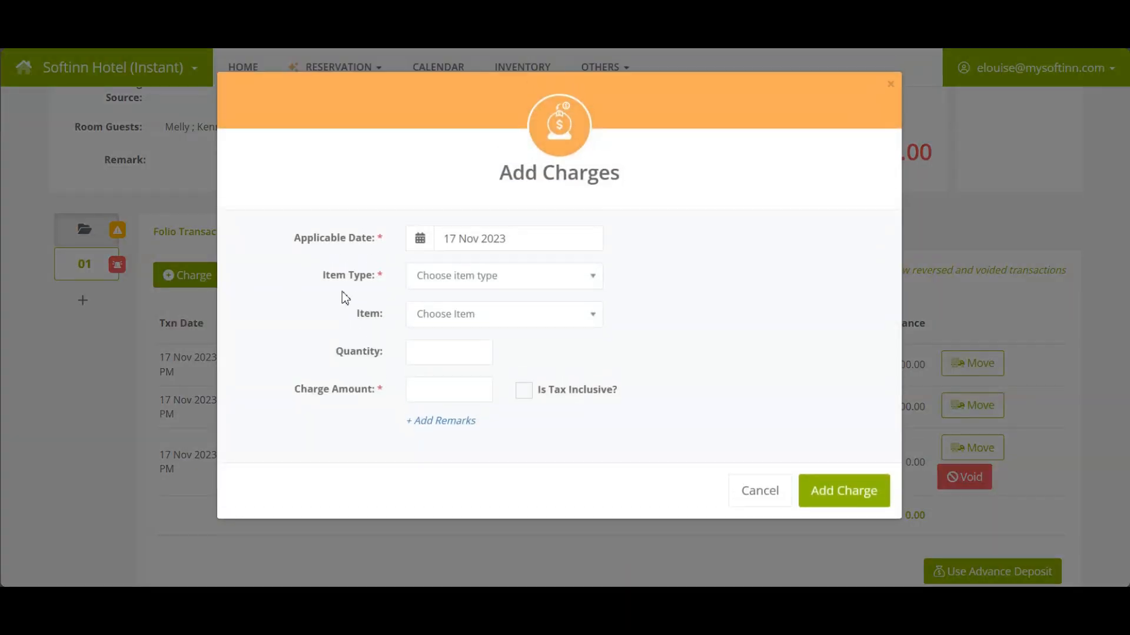
click(440, 277)
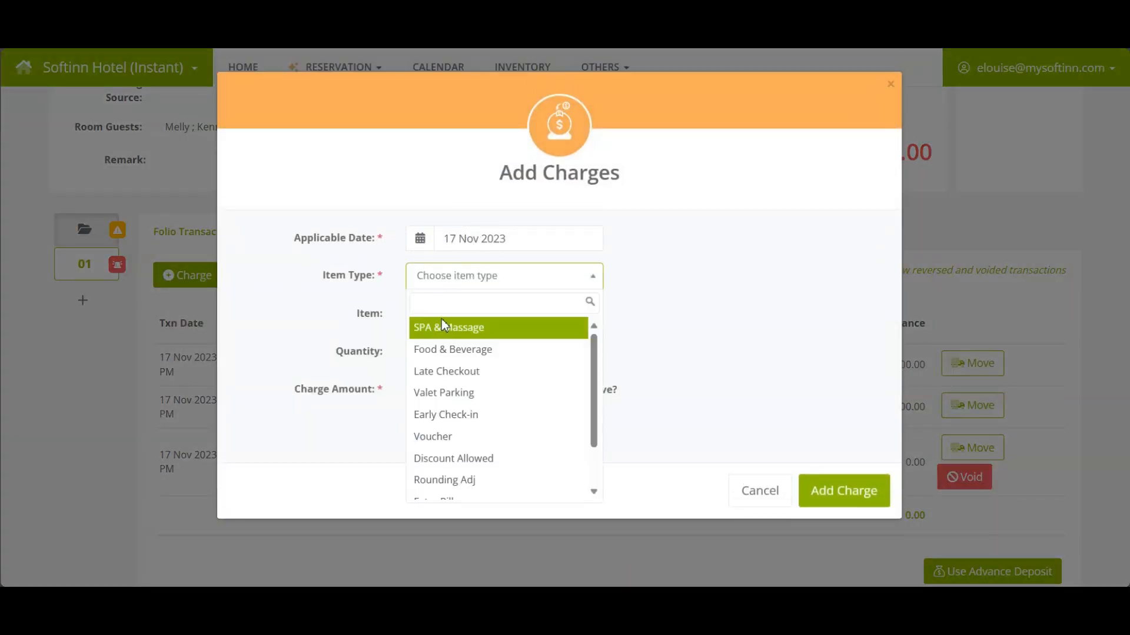
Post the 200.00 SPA & Massage Bali Style (2 Hour) charge as tax-inclusive with SST (Non-Room).
click(442, 335)
click(450, 314)
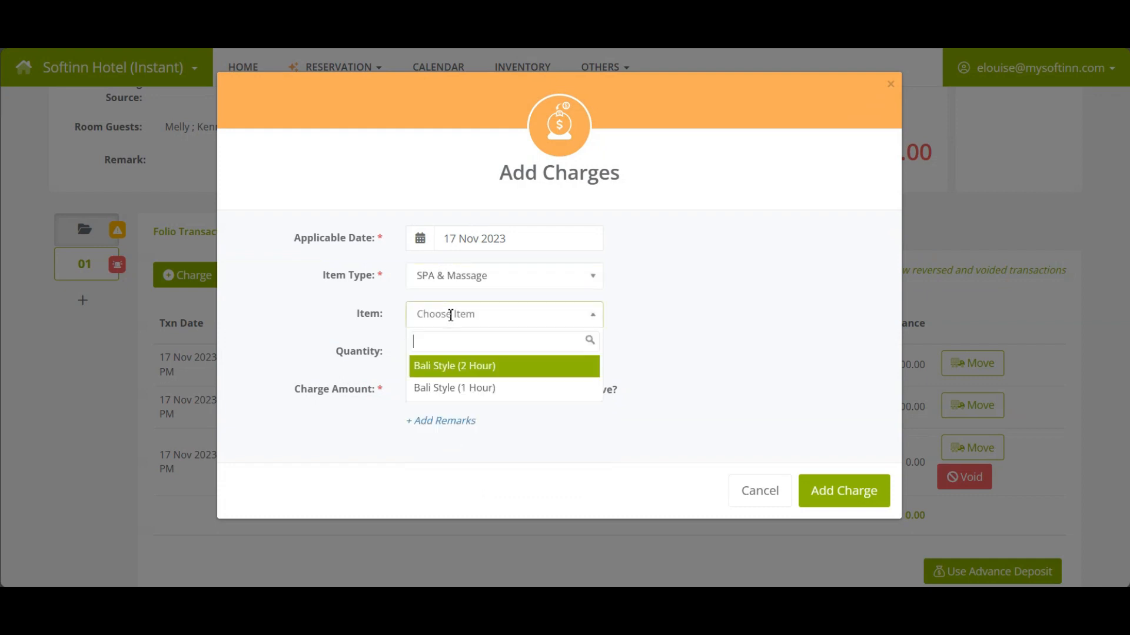
click(447, 364)
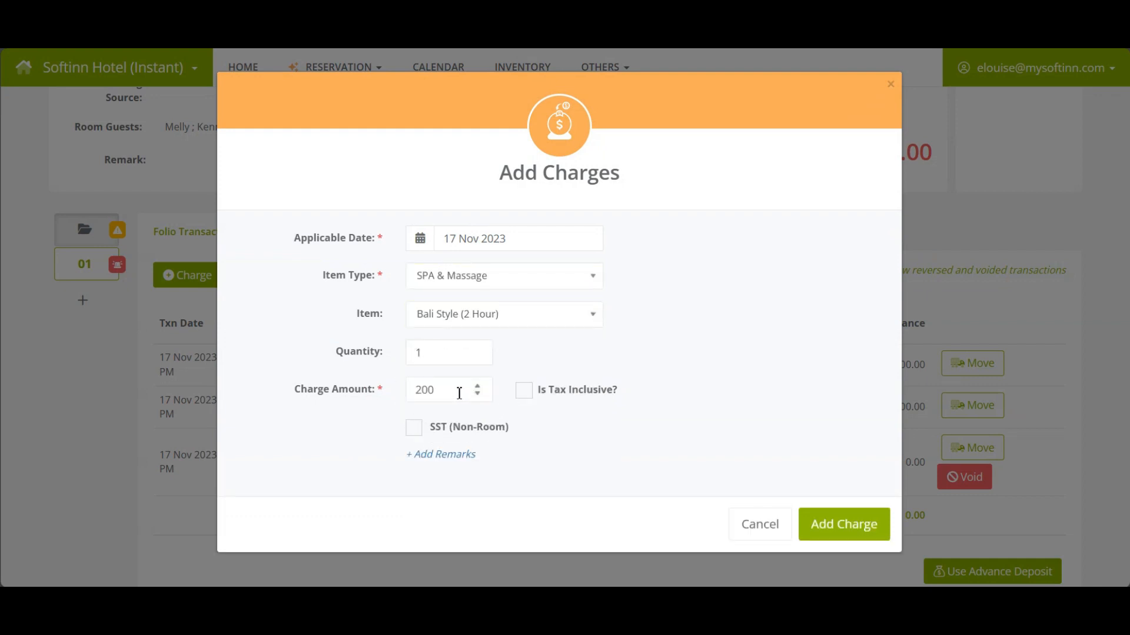
click(523, 390)
click(414, 427)
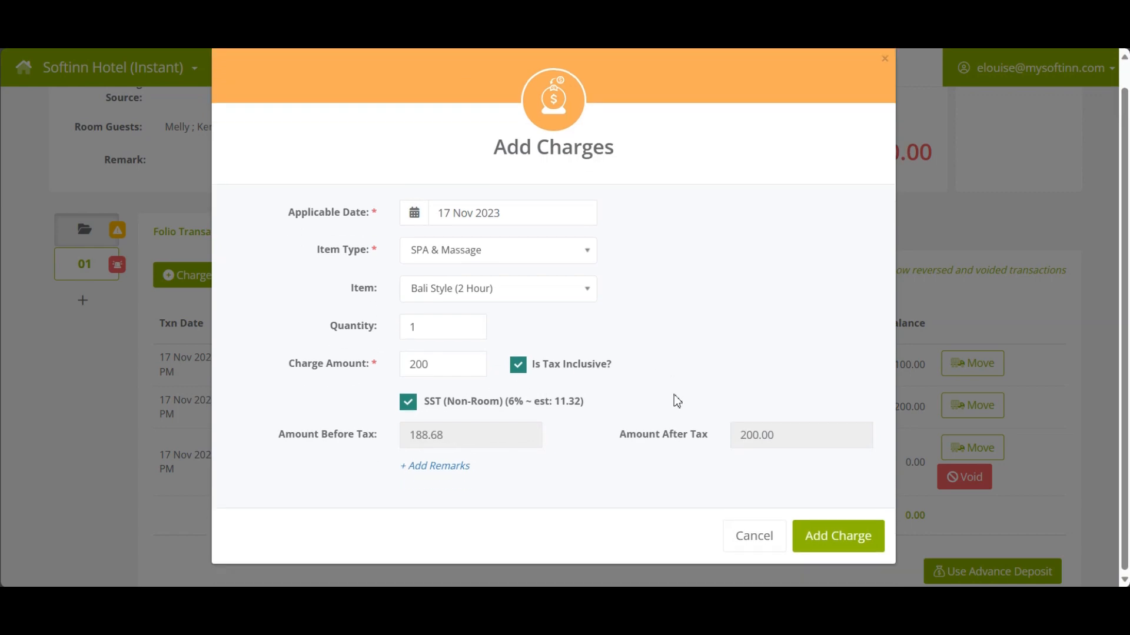
click(814, 540)
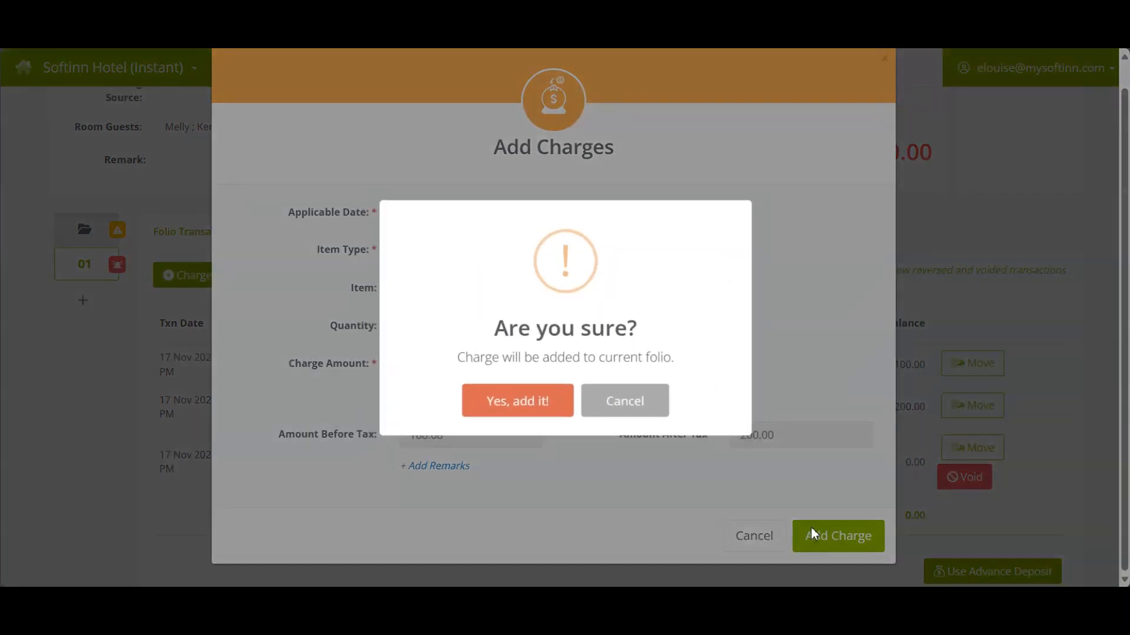
click(514, 401)
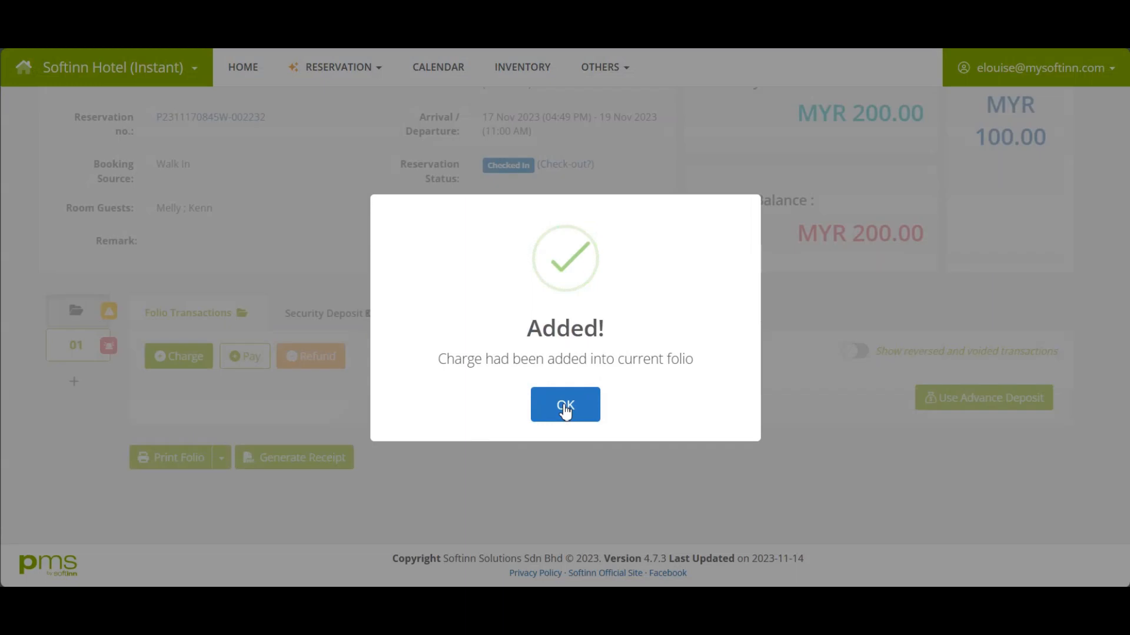
click(564, 407)
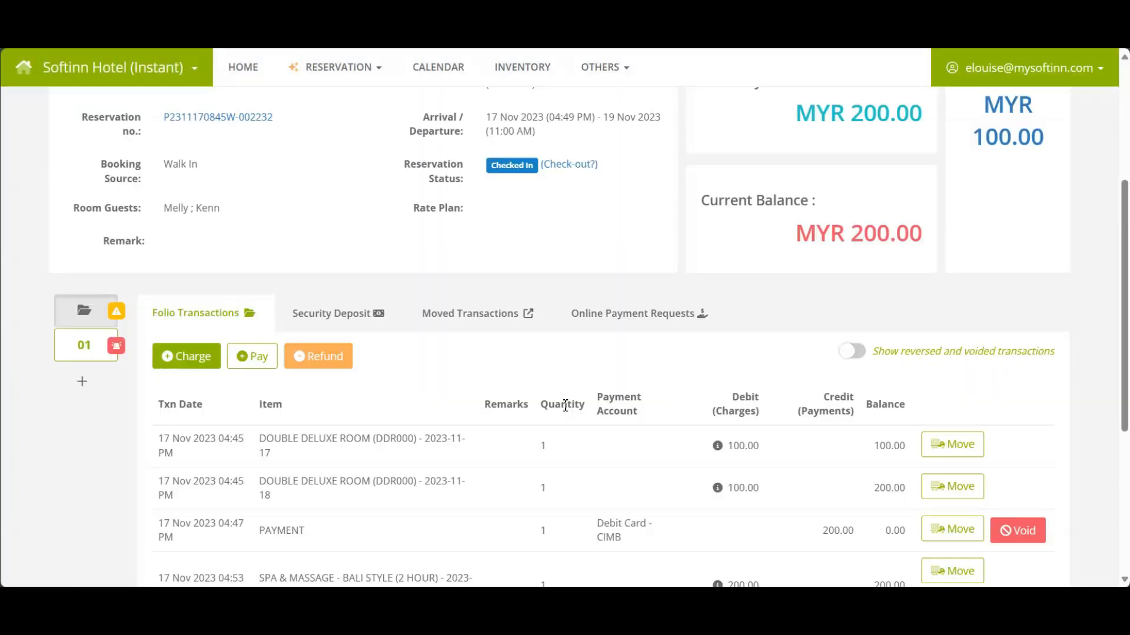
scroll(565, 412, down, 3)
click(835, 432)
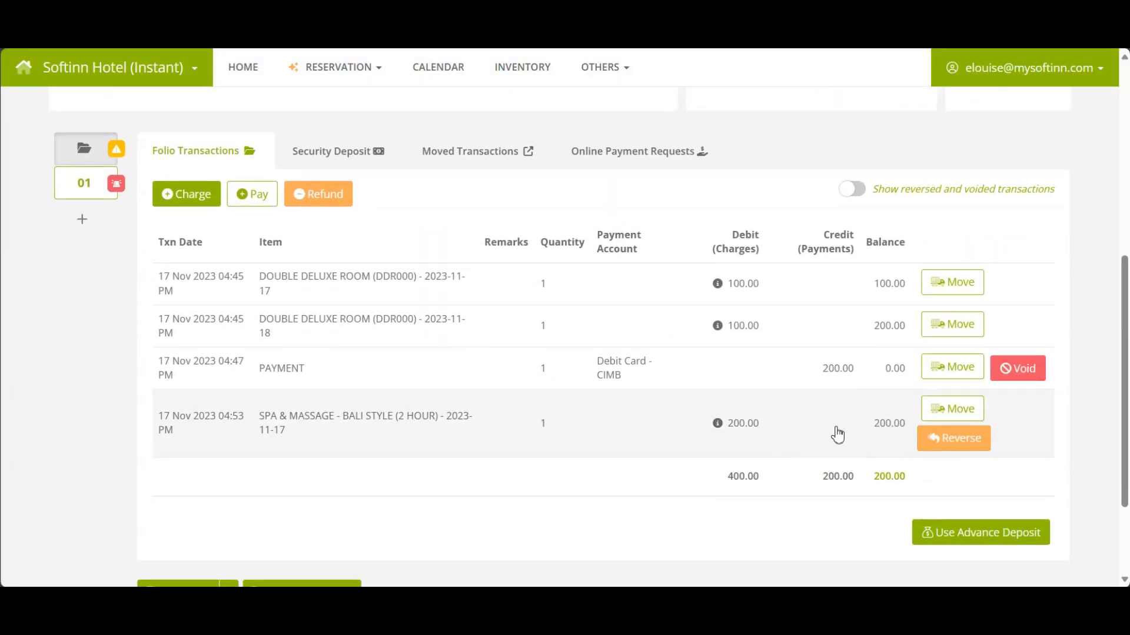
click(836, 435)
Enter a 200 payment with the Cash method and the Cash on Hand account.
click(254, 199)
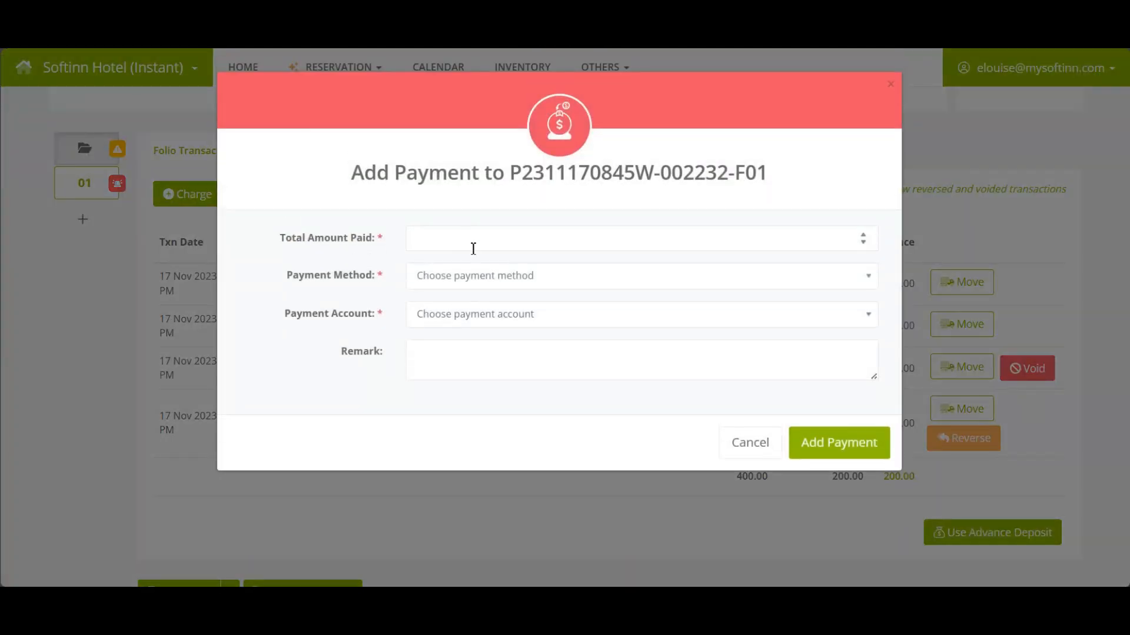
click(468, 243)
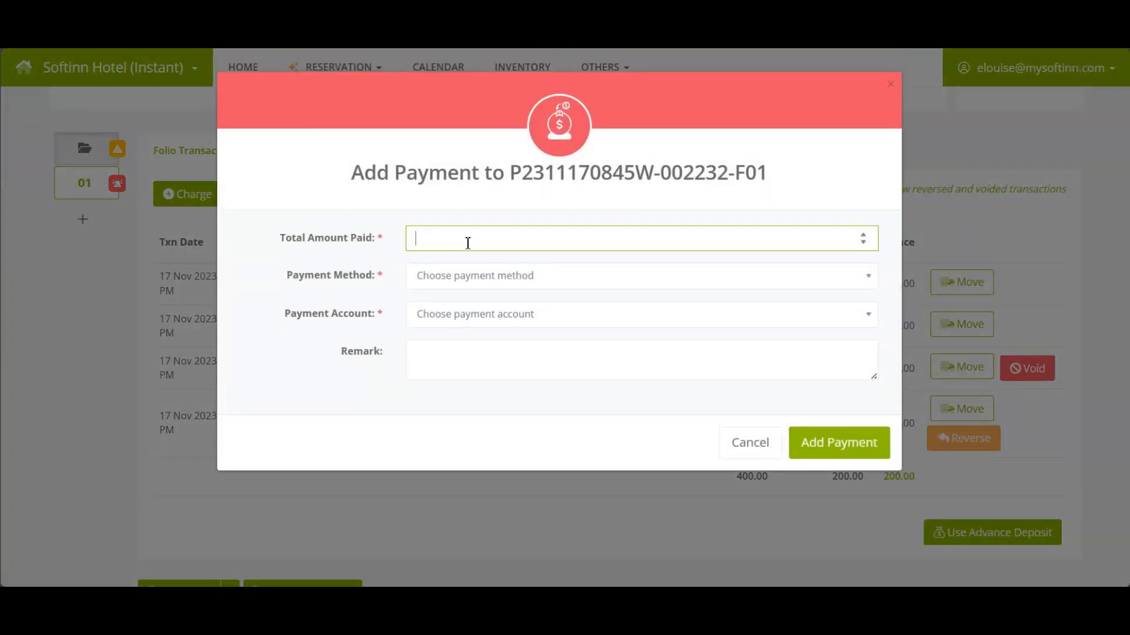
click(473, 279)
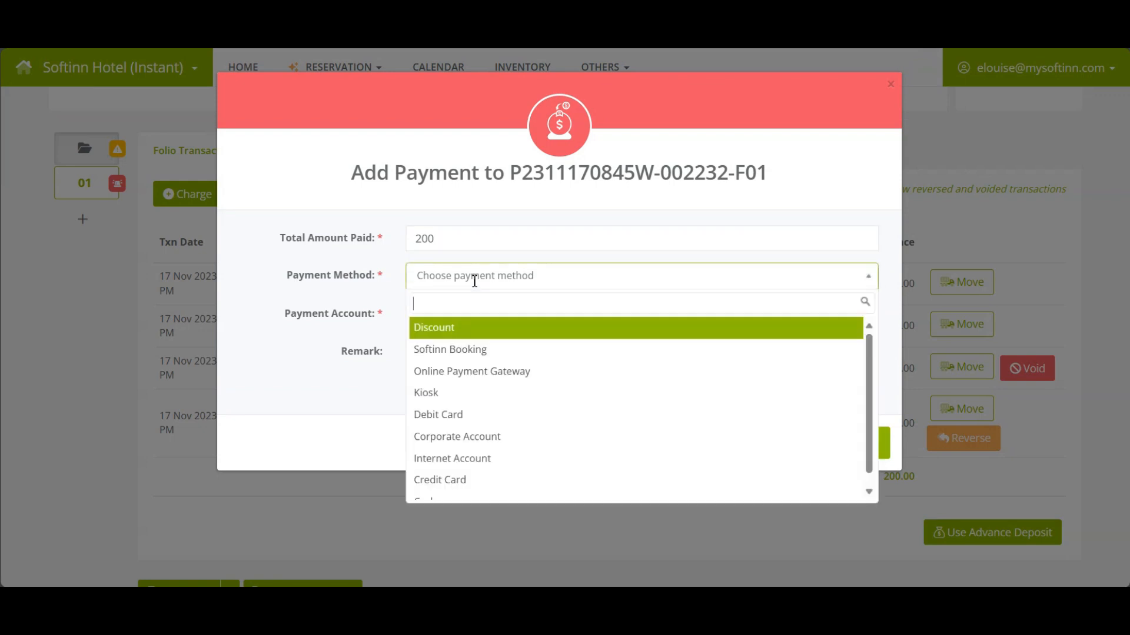
text(ca)
click(445, 366)
click(447, 322)
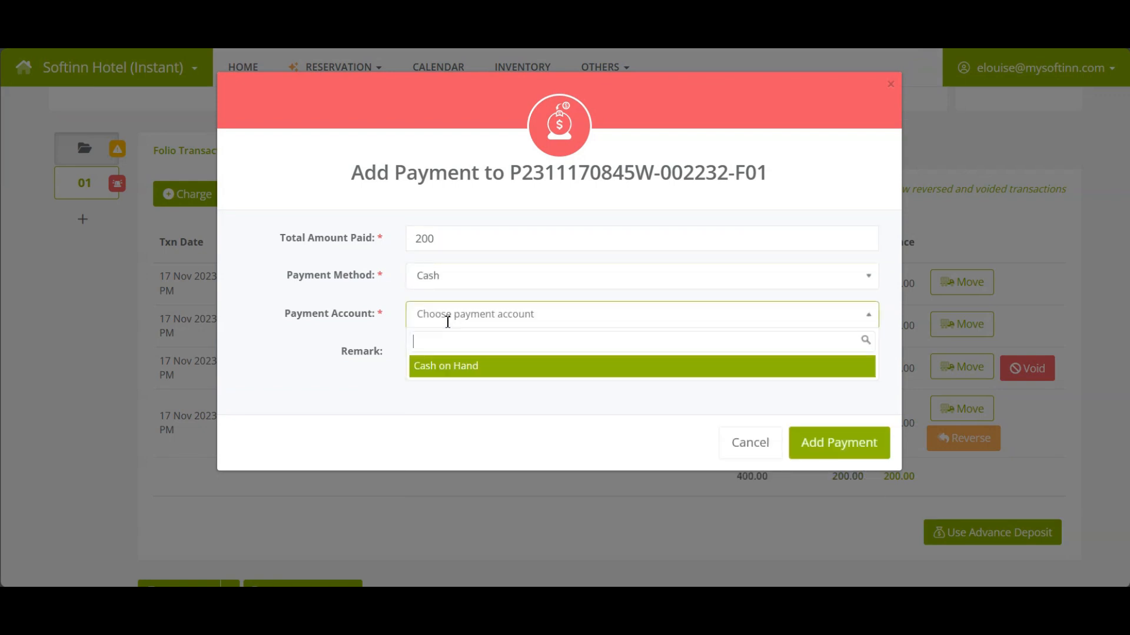
click(460, 379)
click(465, 321)
click(459, 368)
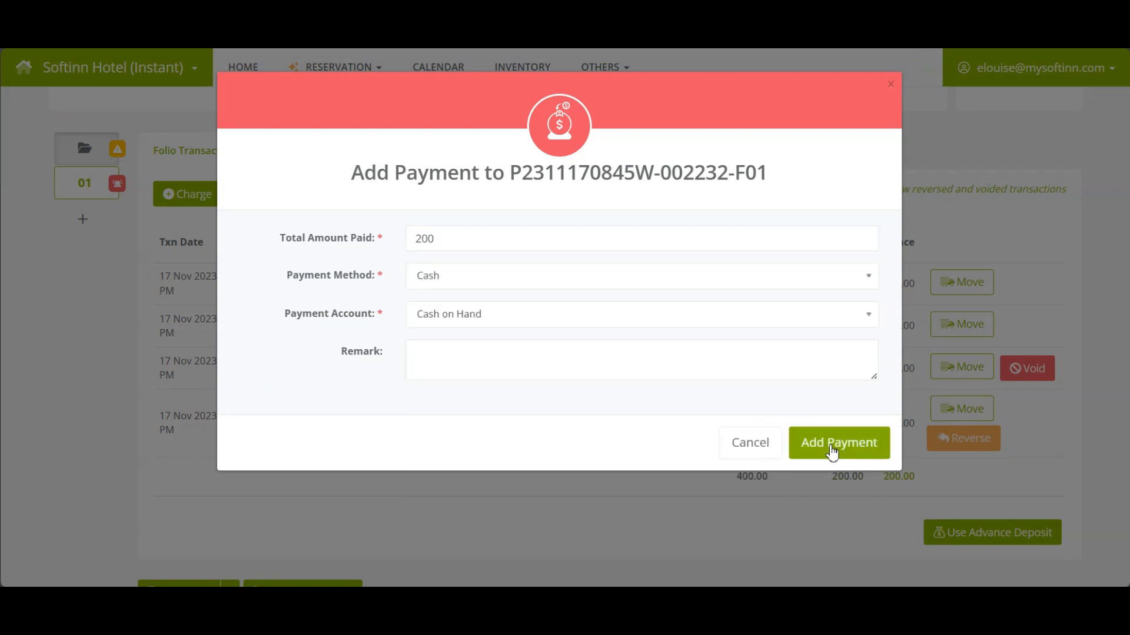
Add the 200 cash payment to the folio, bringing the balance to 0.00.
click(832, 453)
click(524, 418)
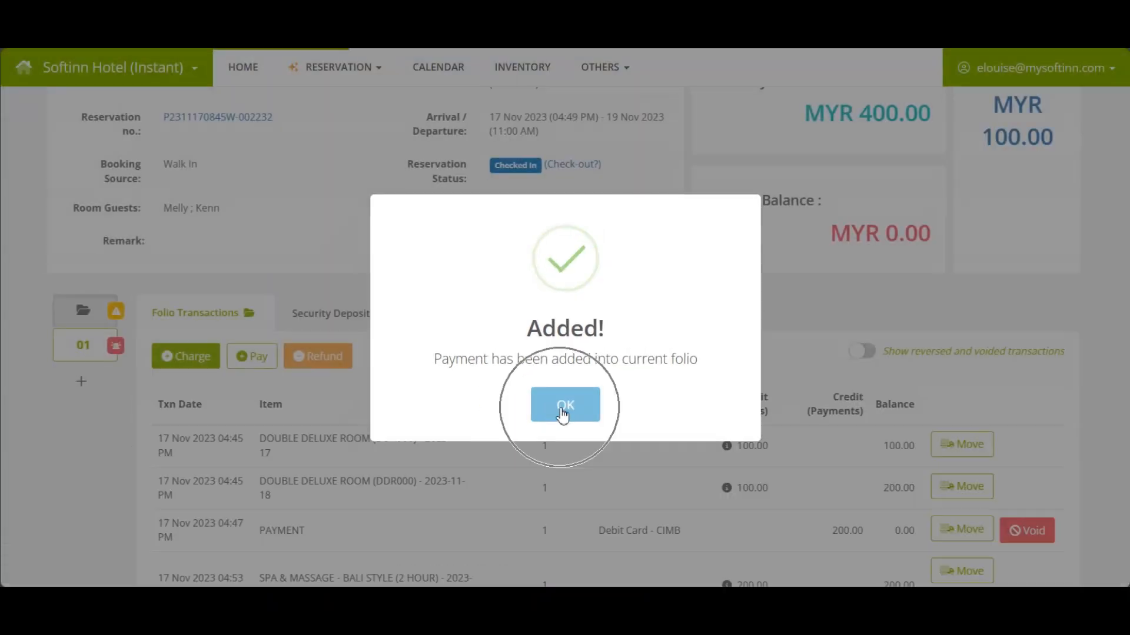
click(565, 405)
scroll(868, 408, down, 4)
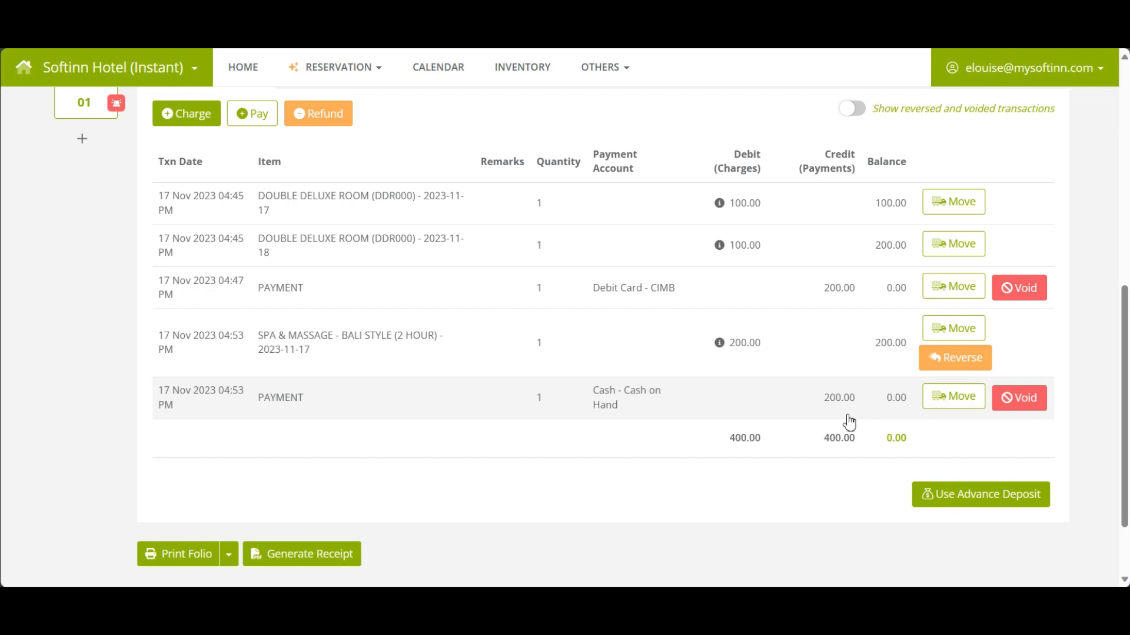
Void the MYR 200.00 Cash on Hand payment, returning the balance to 200.00.
click(1016, 409)
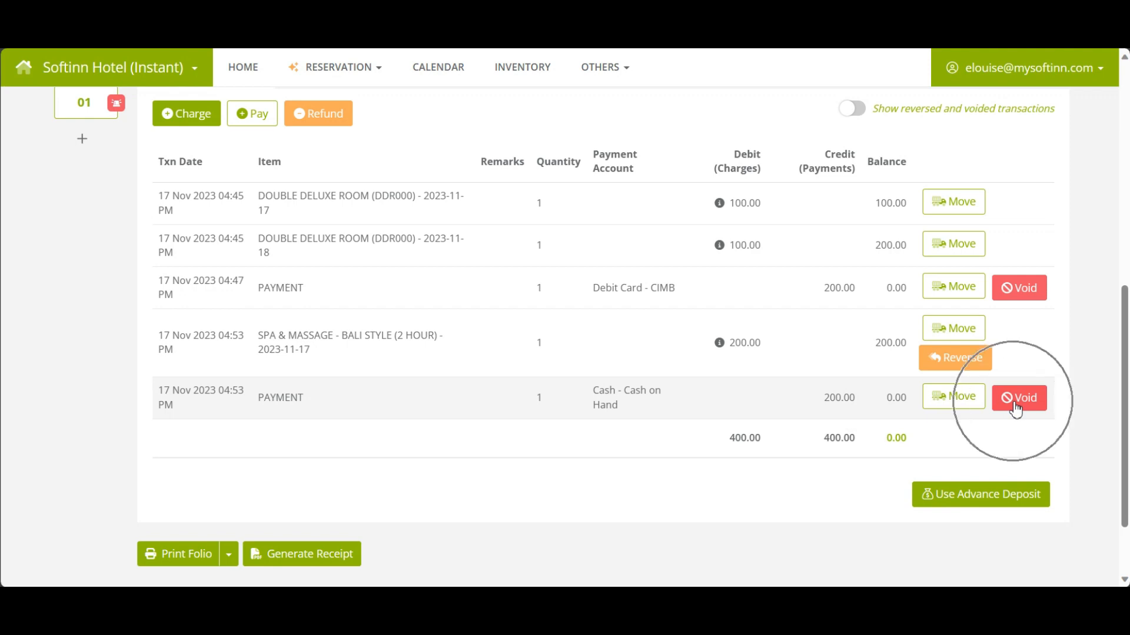
click(1016, 409)
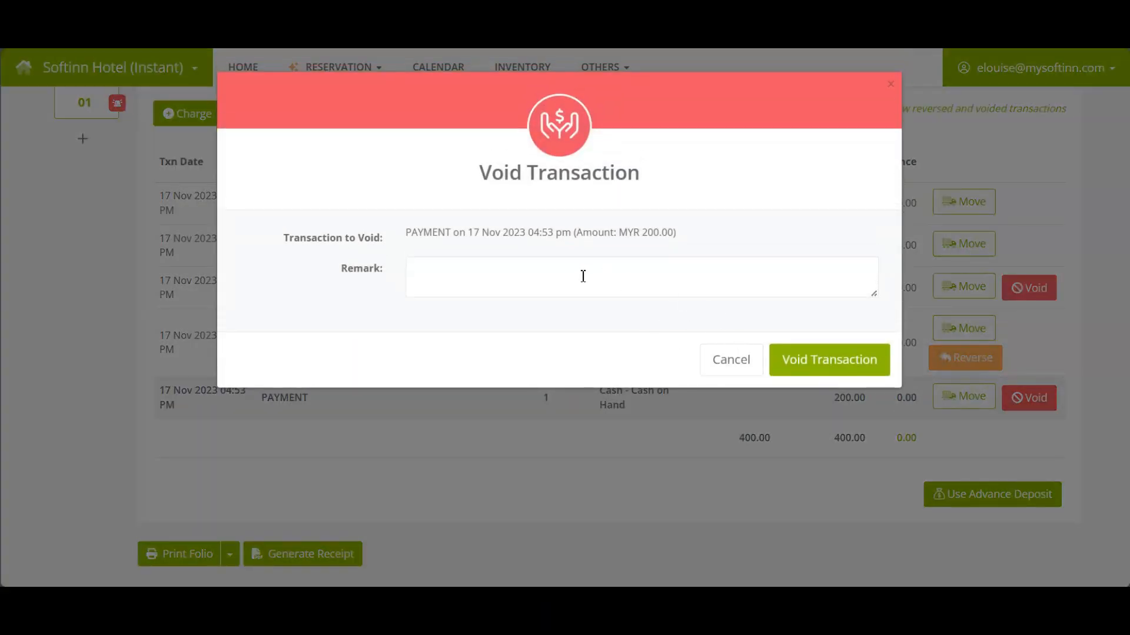
click(567, 285)
click(820, 360)
click(526, 404)
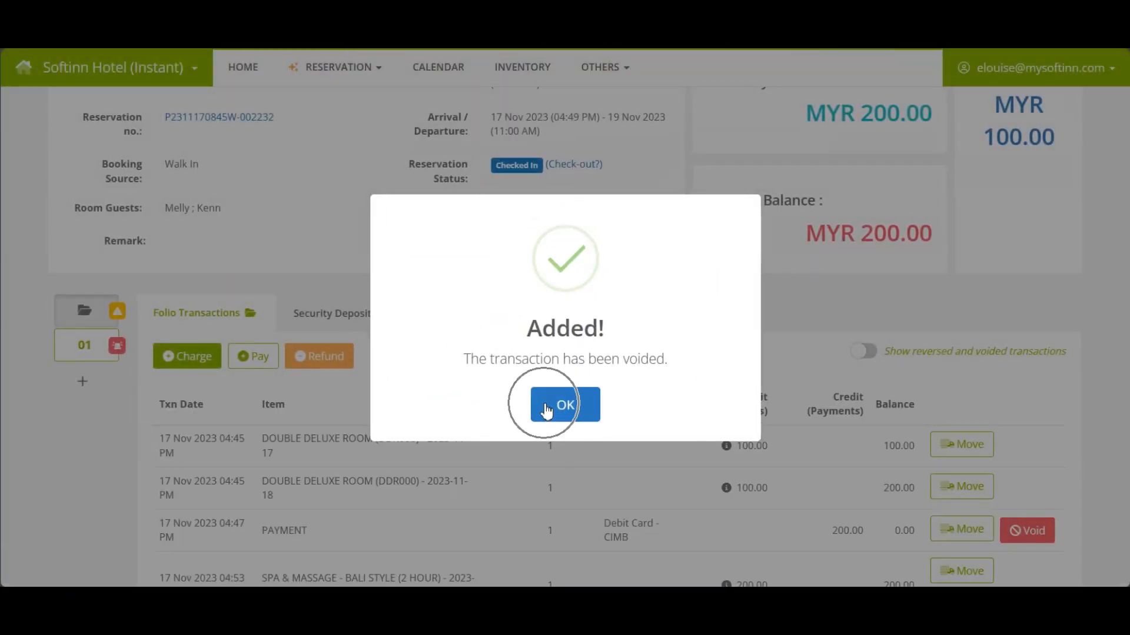
click(545, 410)
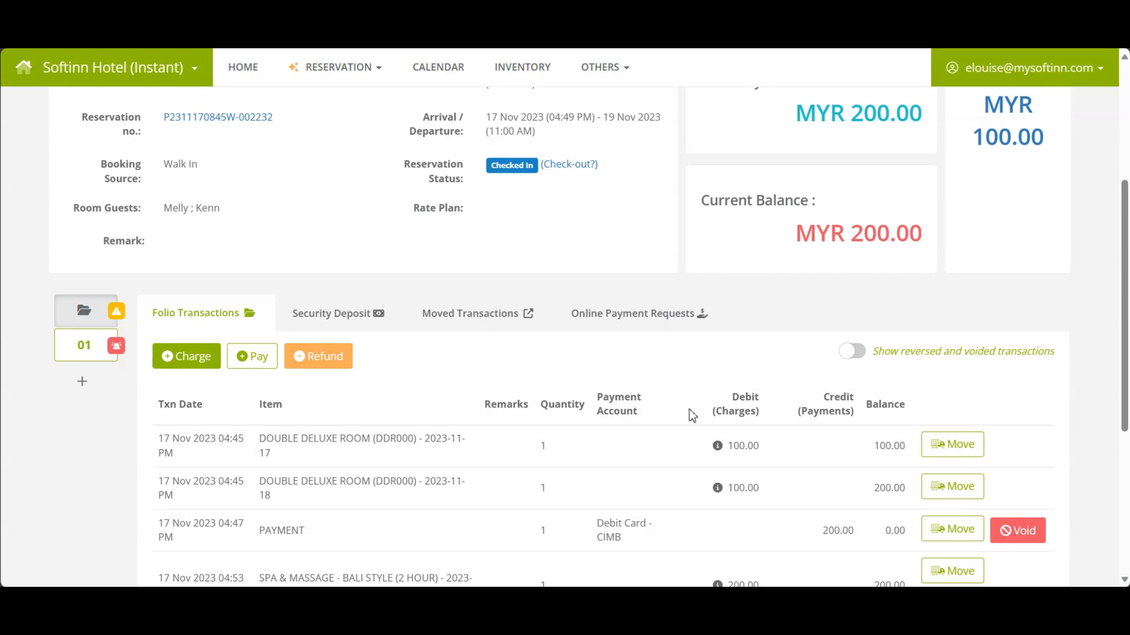
key(ctrl)
key(ctrl)
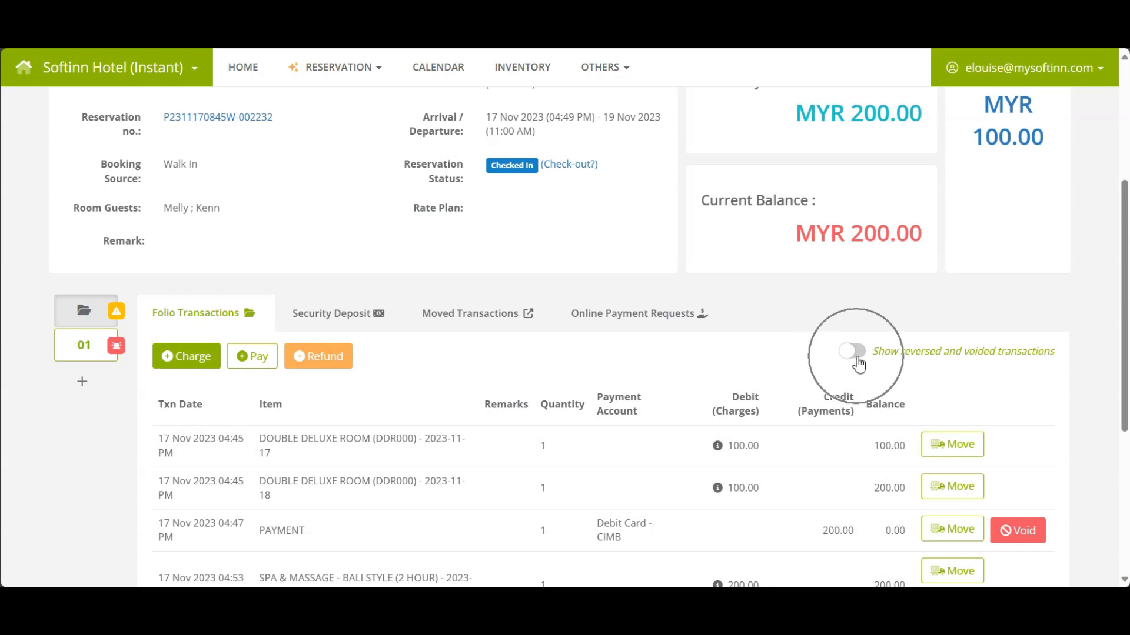
Turn on 'Show reversed and voided transactions' to reveal the Voided Payment Received entry.
click(852, 352)
scroll(846, 368, down, 5)
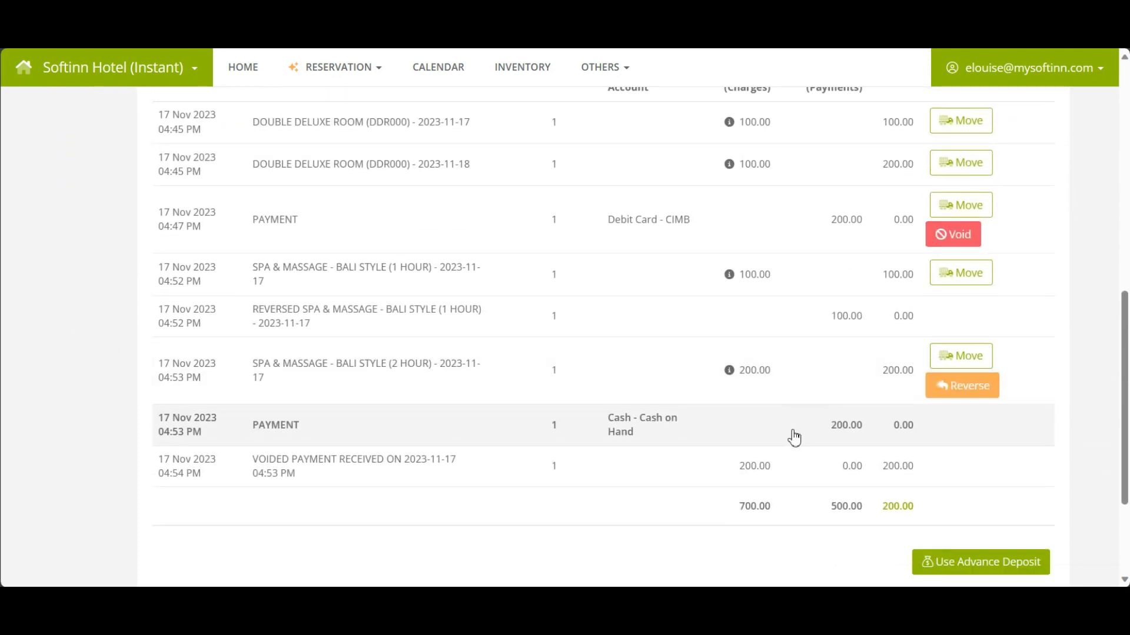
key(ctrl)
key(ctrl)
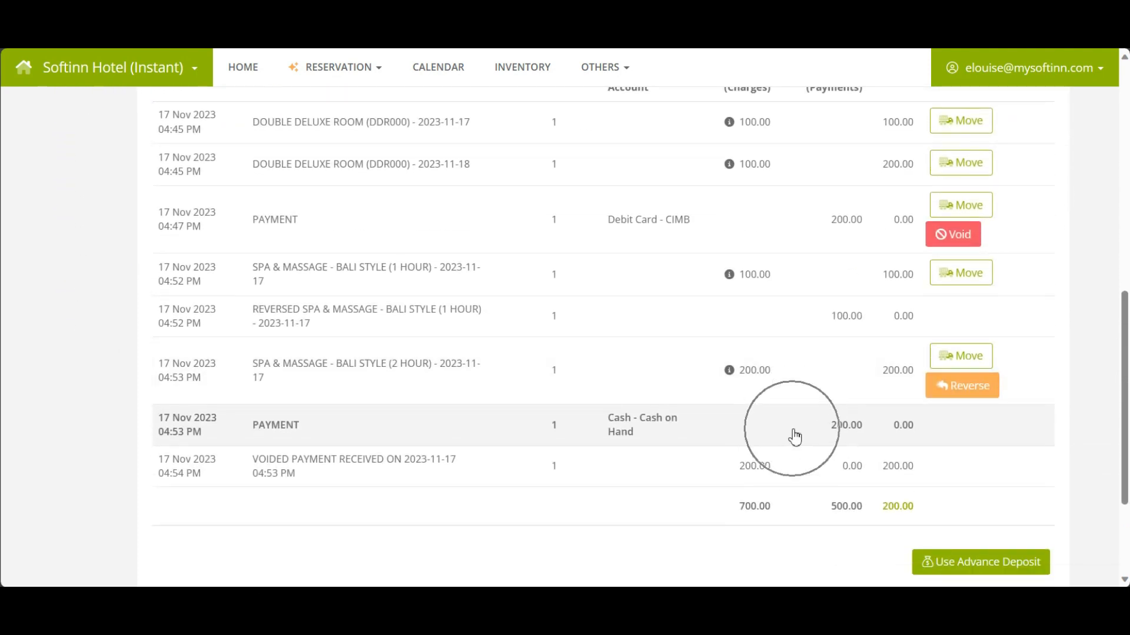
key(ctrl)
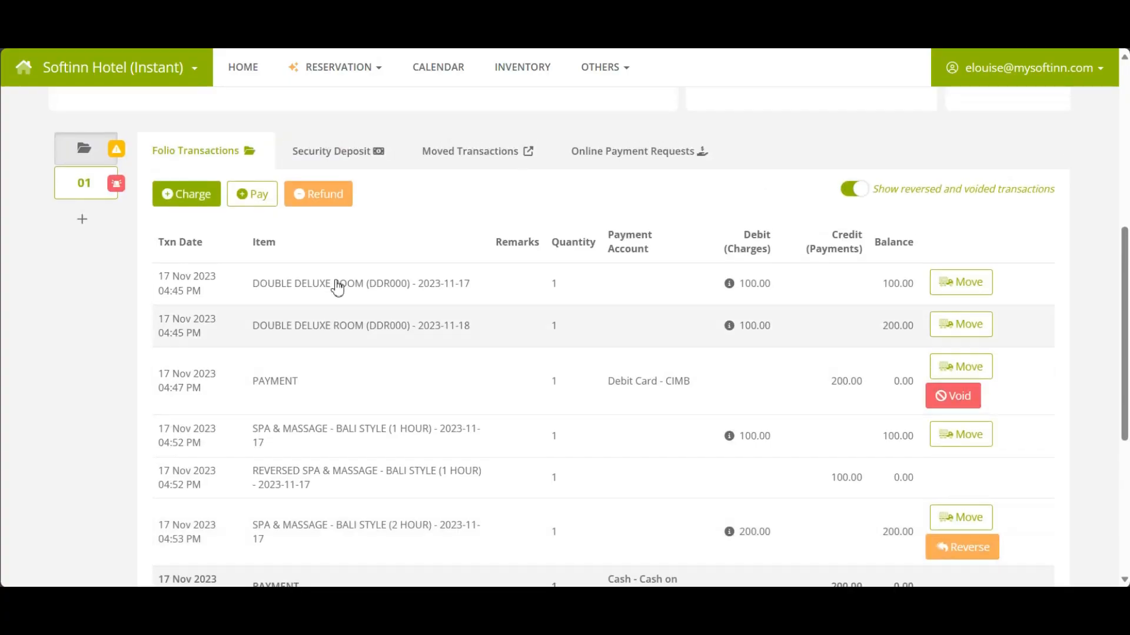
Enter a 200 payment using the Debit Card method and the CIMB account.
click(253, 201)
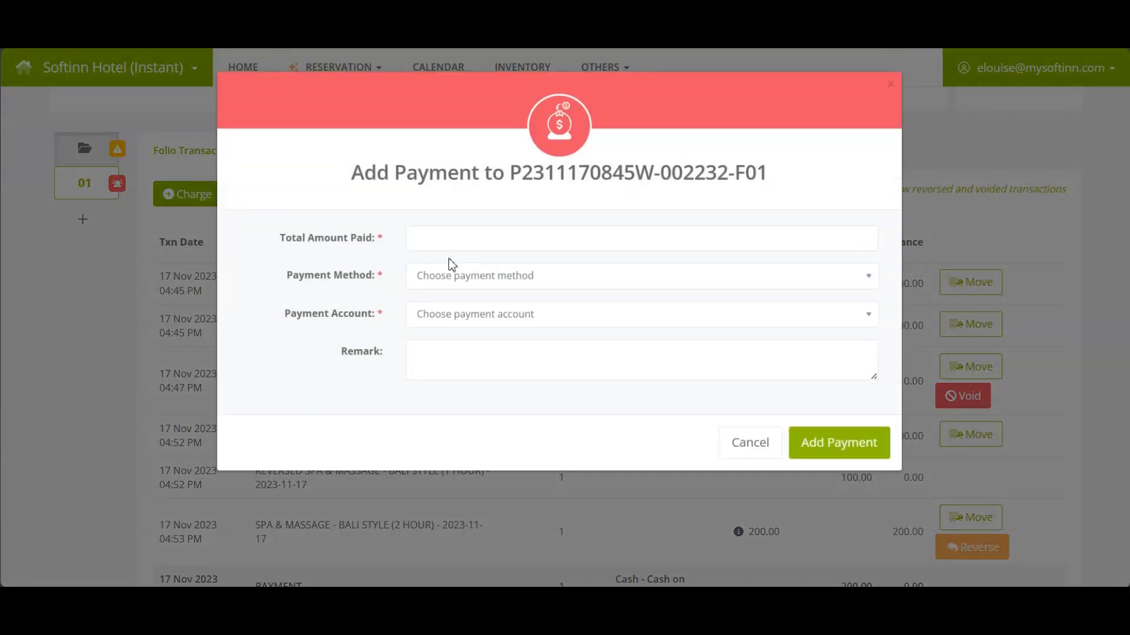
click(464, 241)
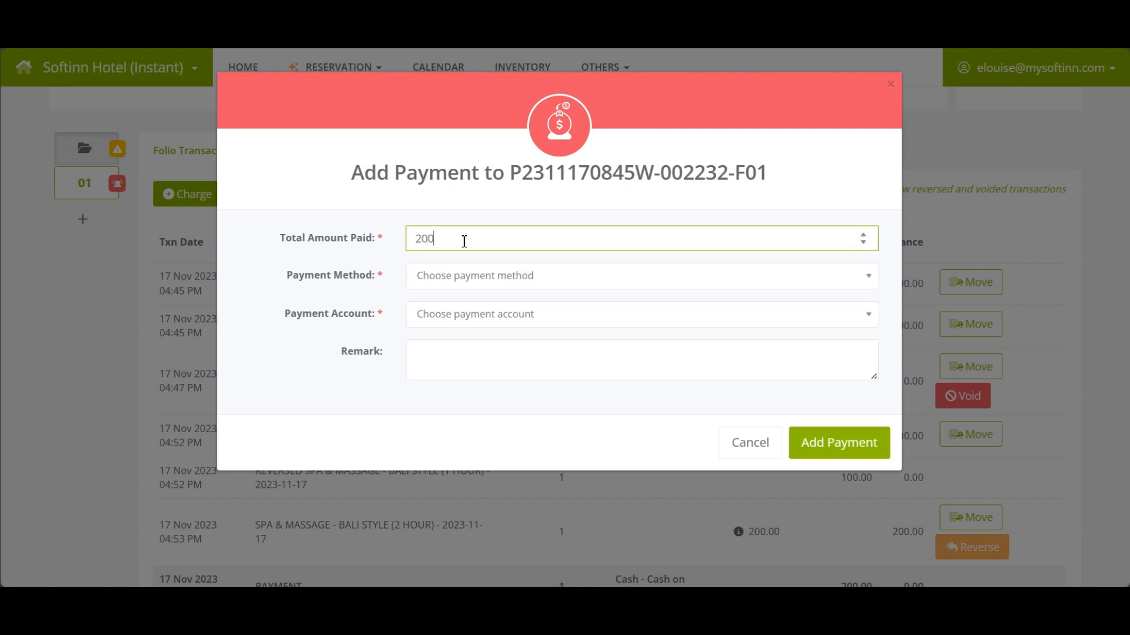
click(463, 275)
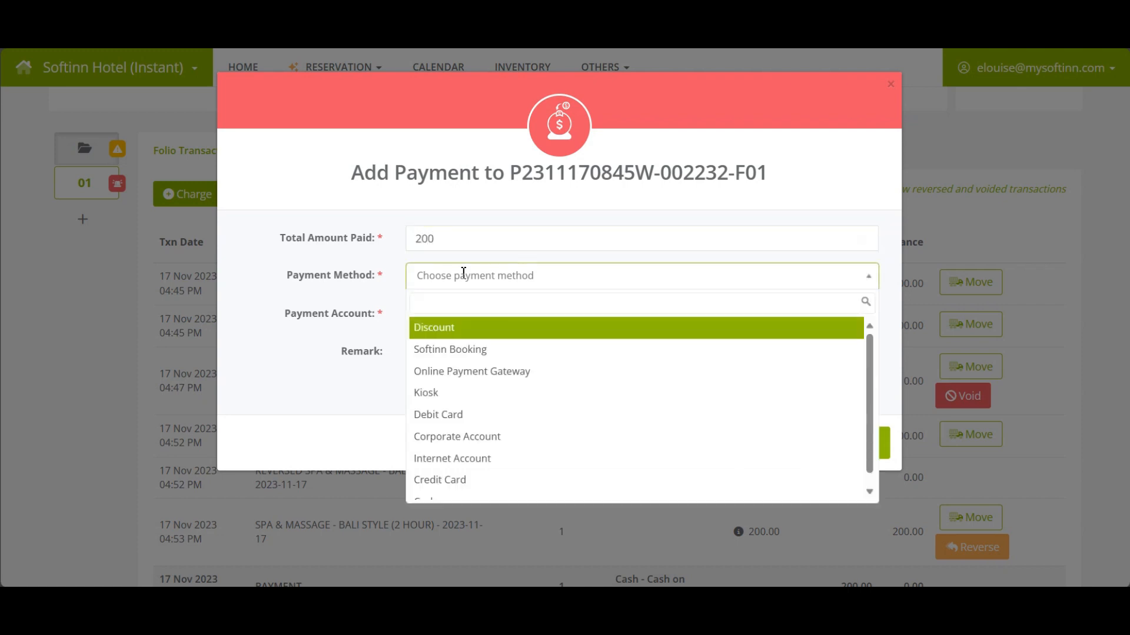
text(de)
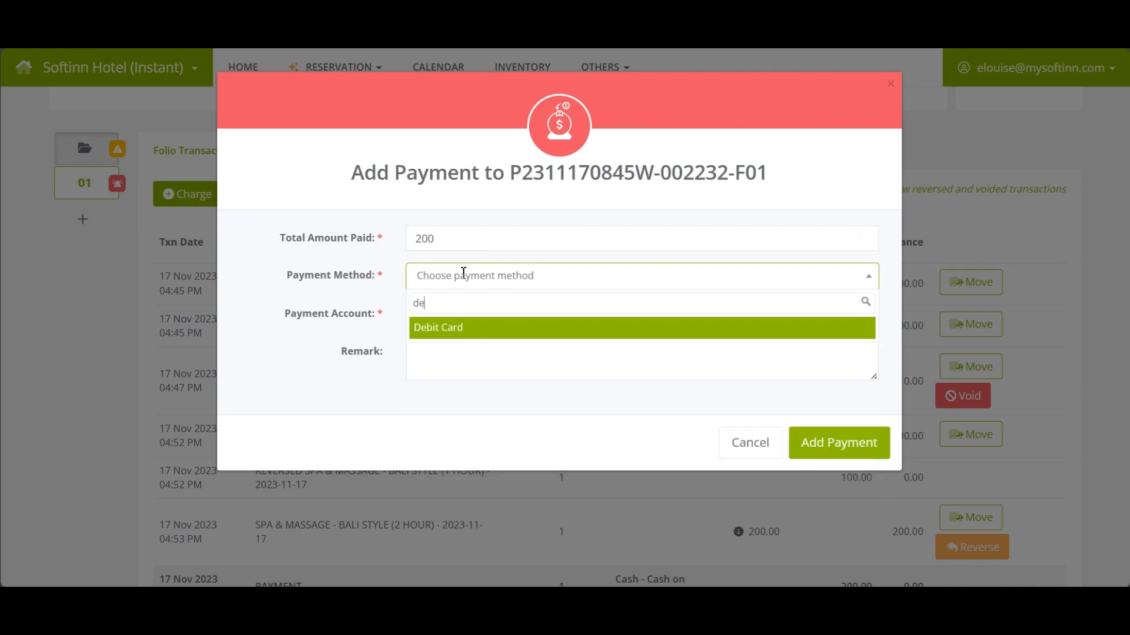
click(471, 327)
click(474, 320)
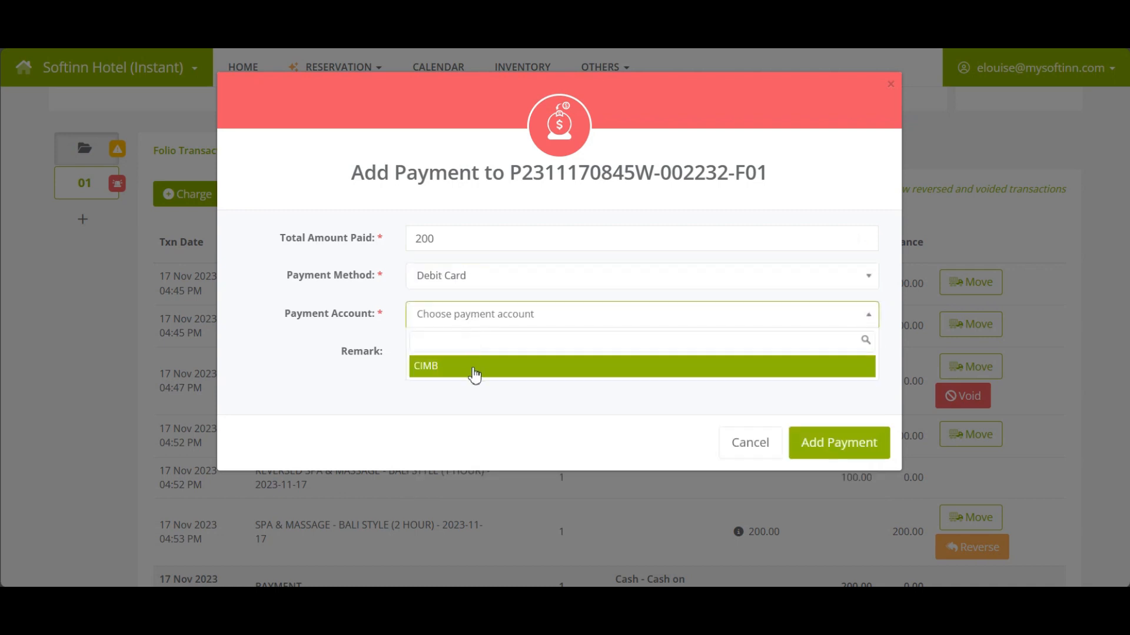
click(475, 366)
Add the debit card payment, leaving 700.00 charges and payments with 0.00 balance.
click(842, 448)
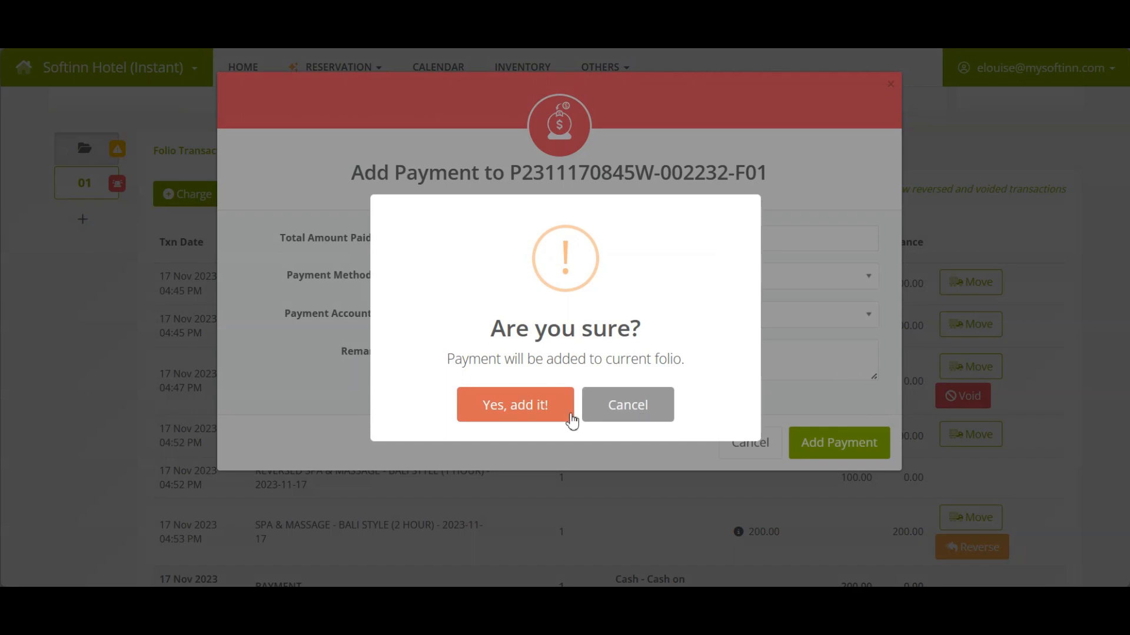
click(519, 415)
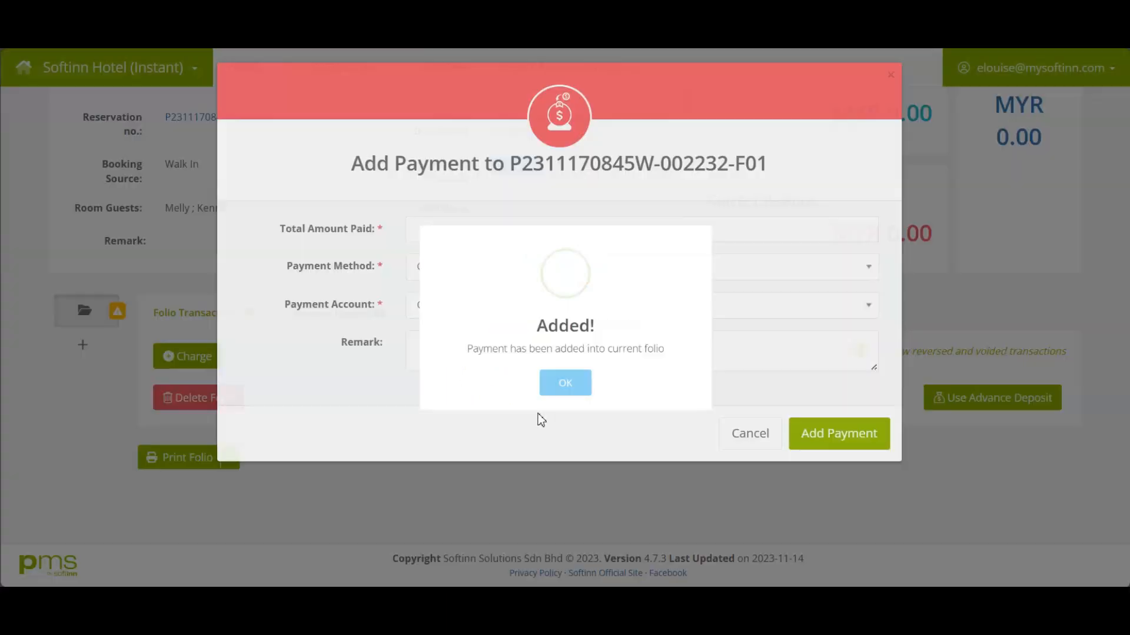
click(577, 414)
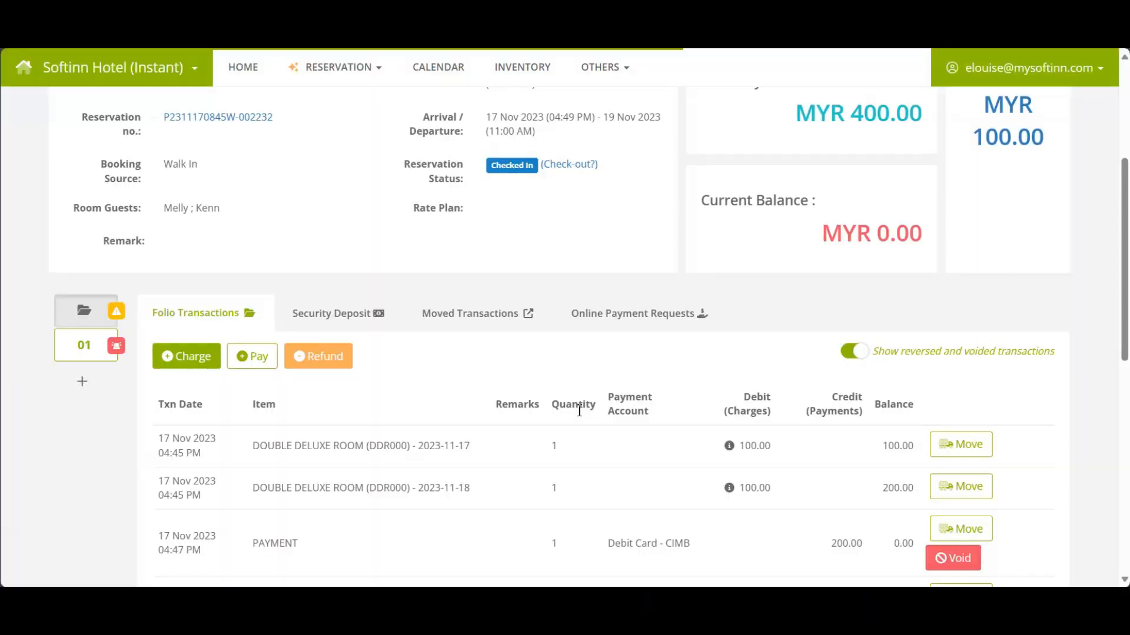
scroll(754, 437, down, 10)
click(862, 370)
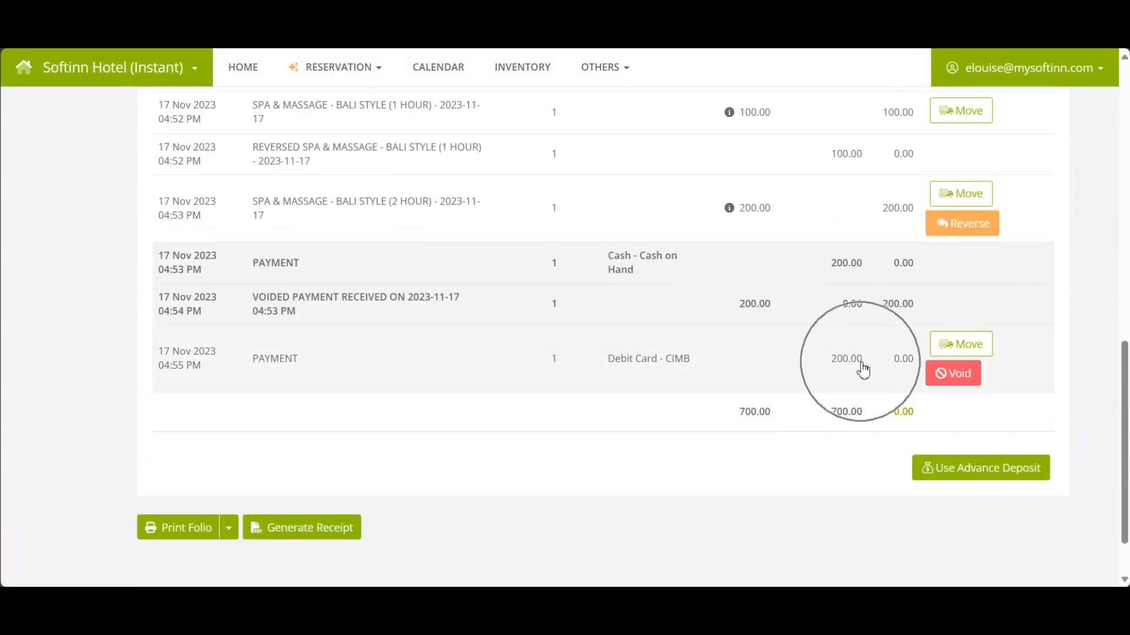
click(862, 370)
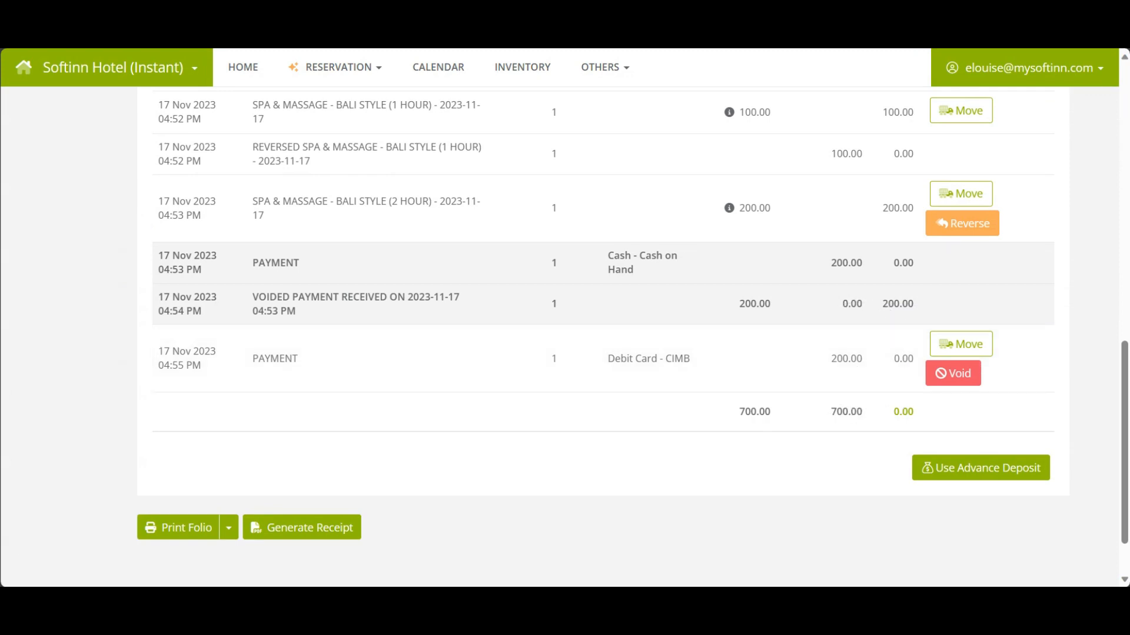
Create a new sub-folio 01 on the reservation.
scroll(82, 300, up, 7)
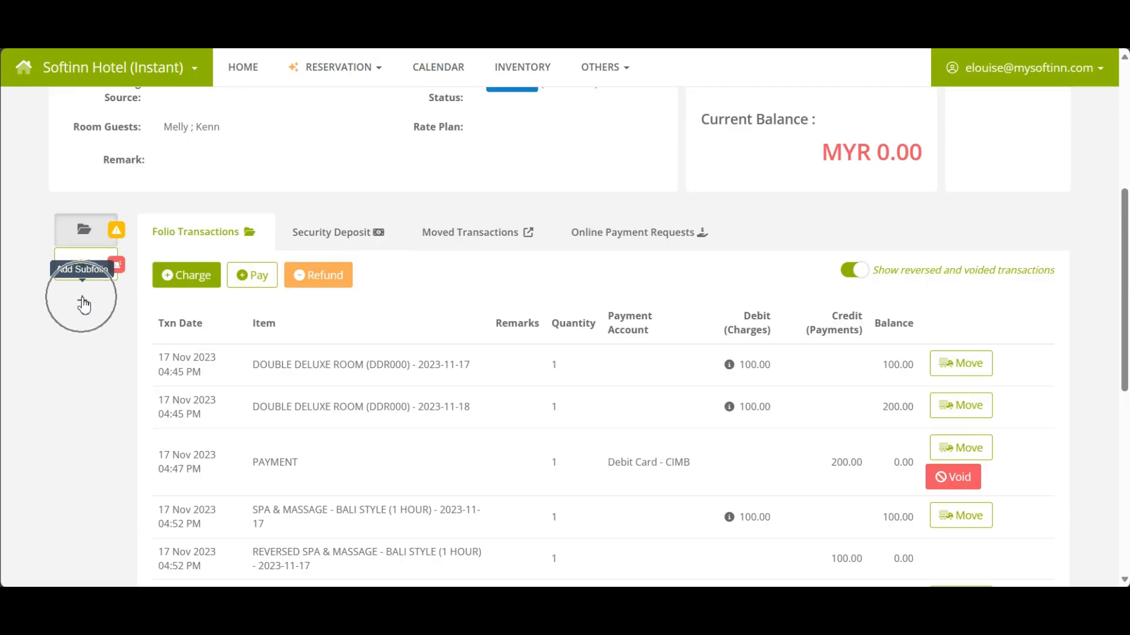
click(82, 300)
click(502, 416)
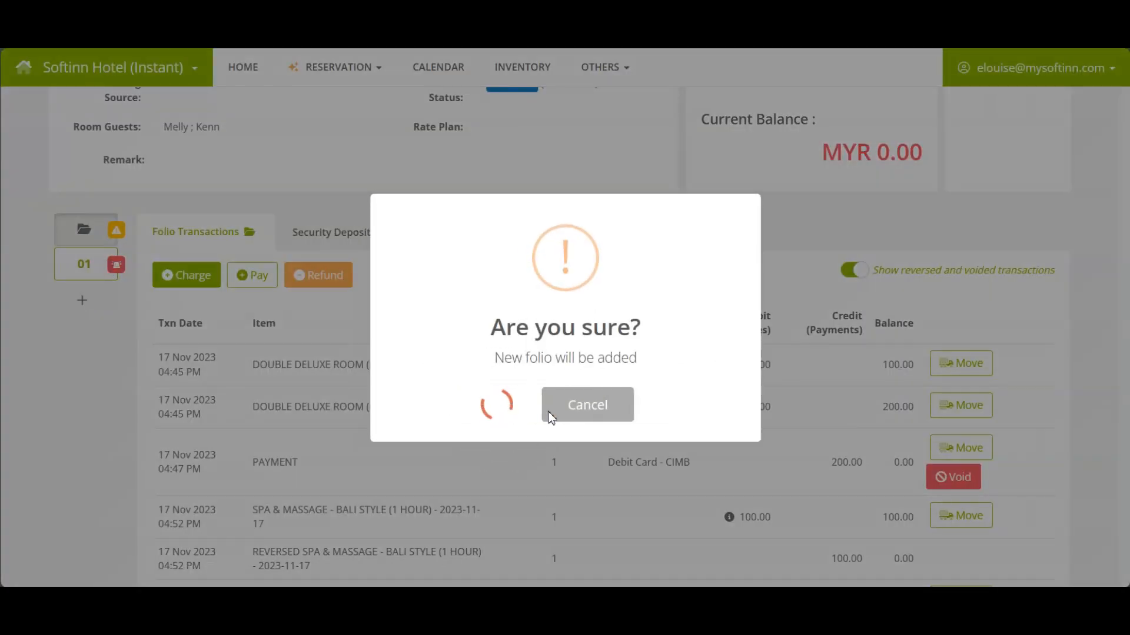
click(559, 407)
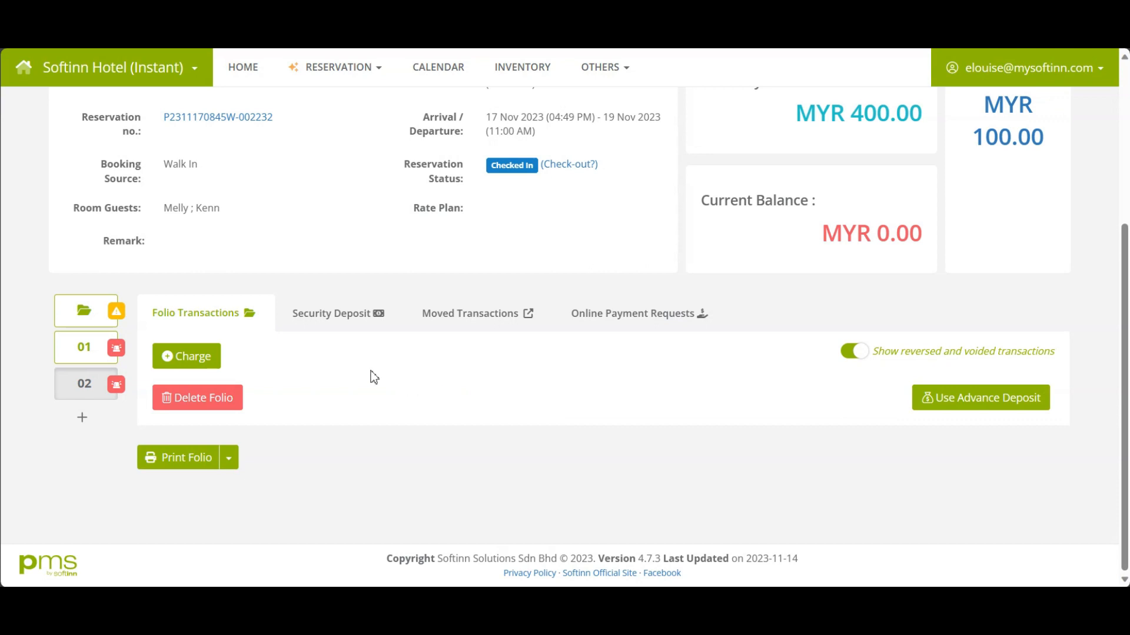
Move the 2-hour spa charge from the main folio to sub-folio F01-01.
click(77, 316)
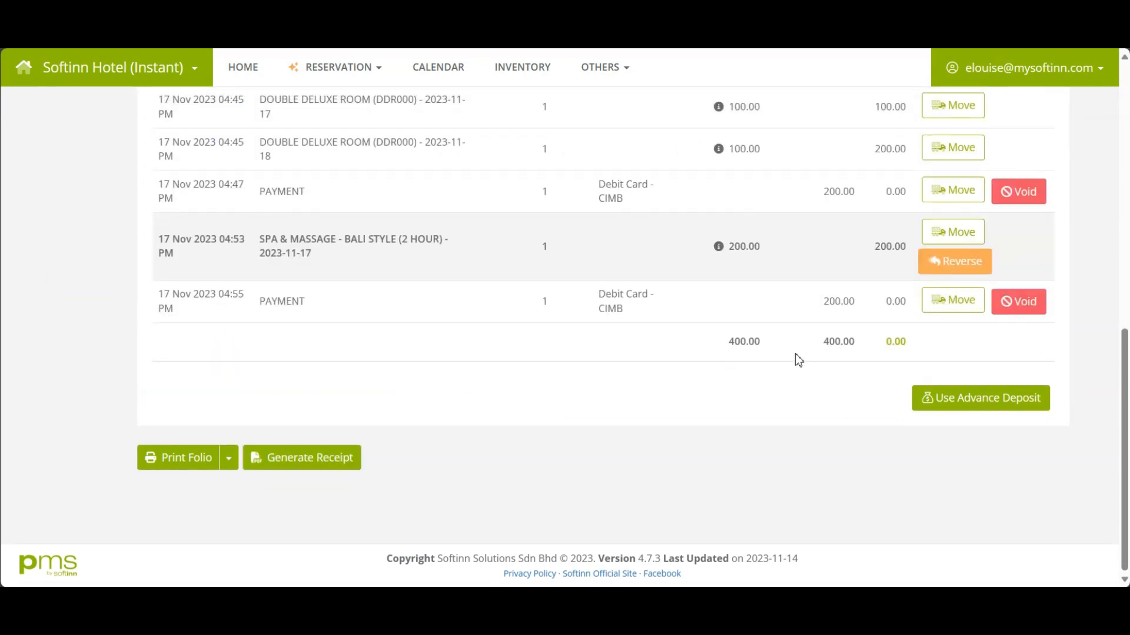
scroll(799, 361, up, 1)
click(956, 318)
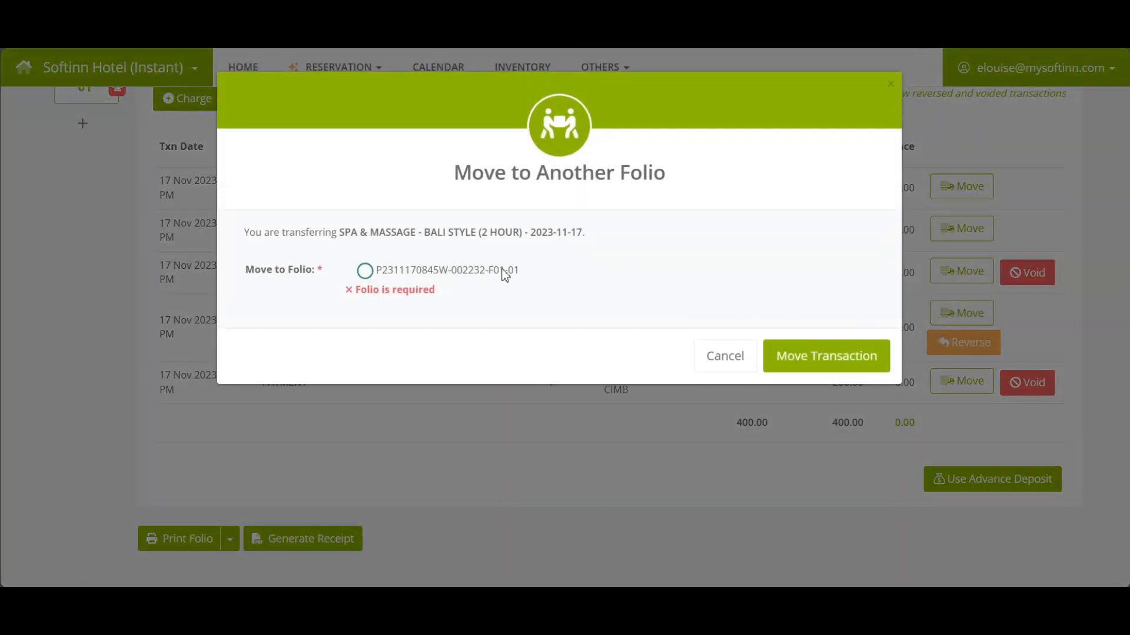
click(392, 271)
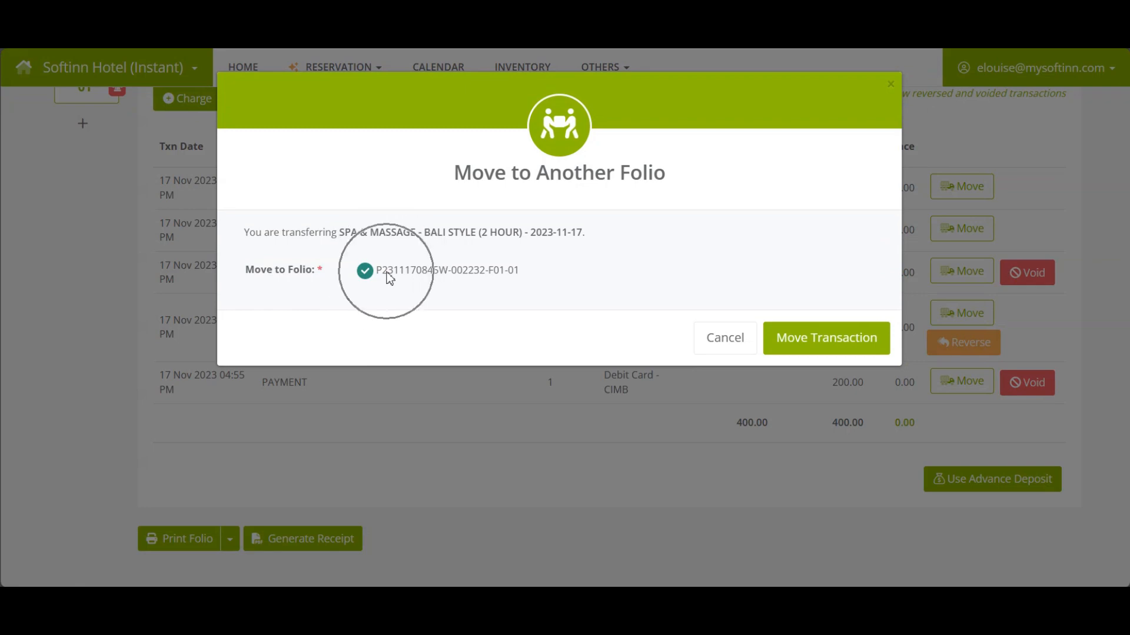
click(855, 345)
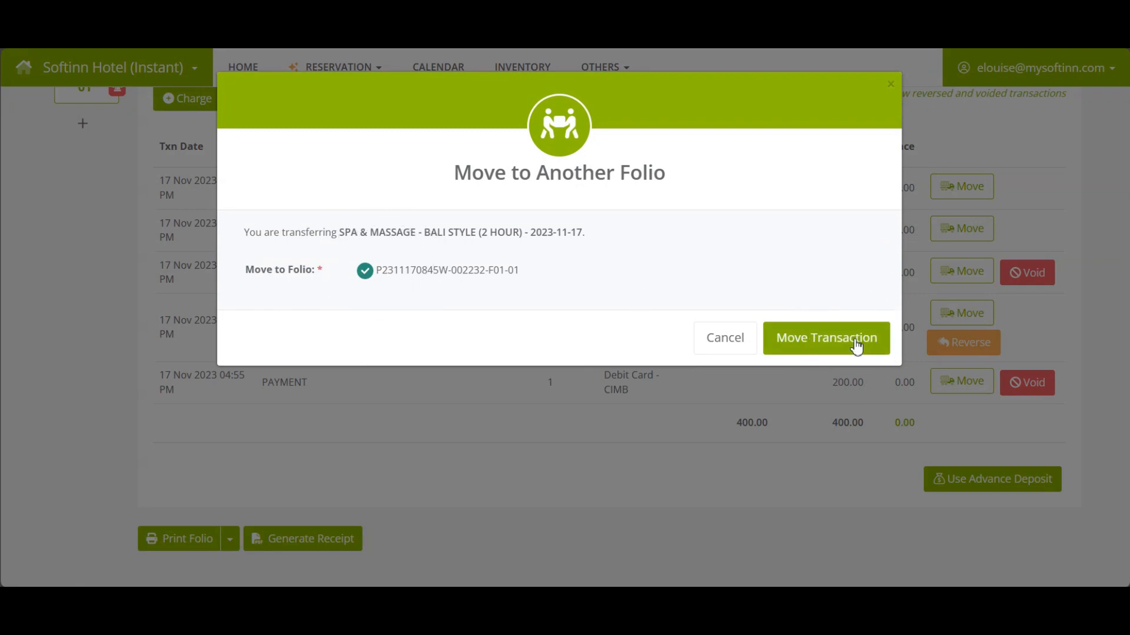
click(499, 426)
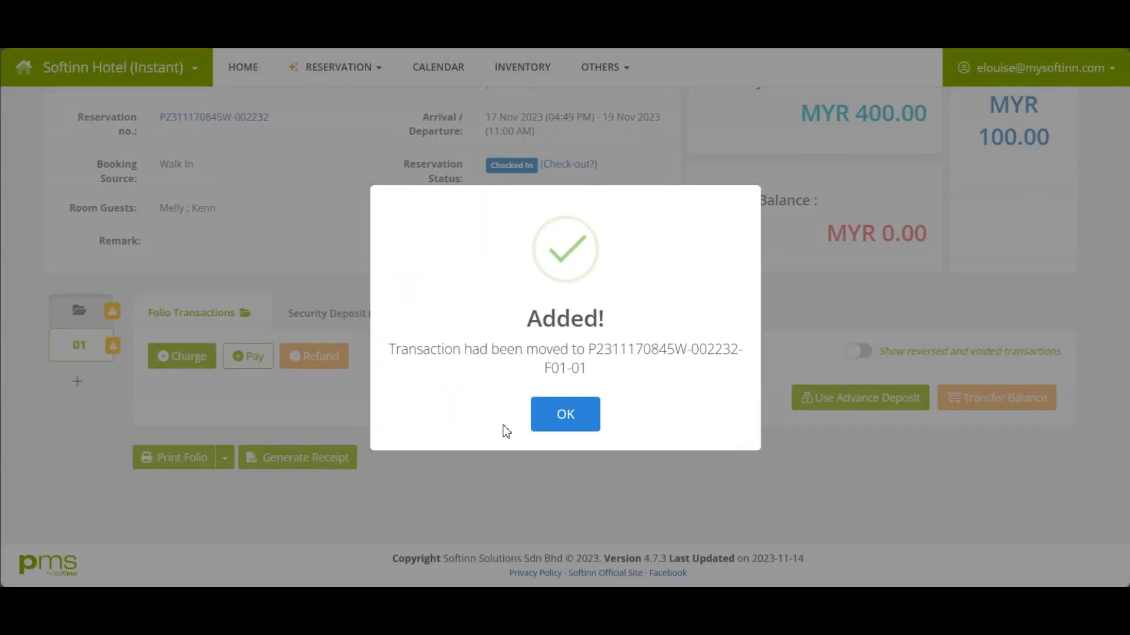
click(563, 417)
Move the 04:55 200 debit card payment to sub-folio F01-01.
scroll(647, 415, down, 3)
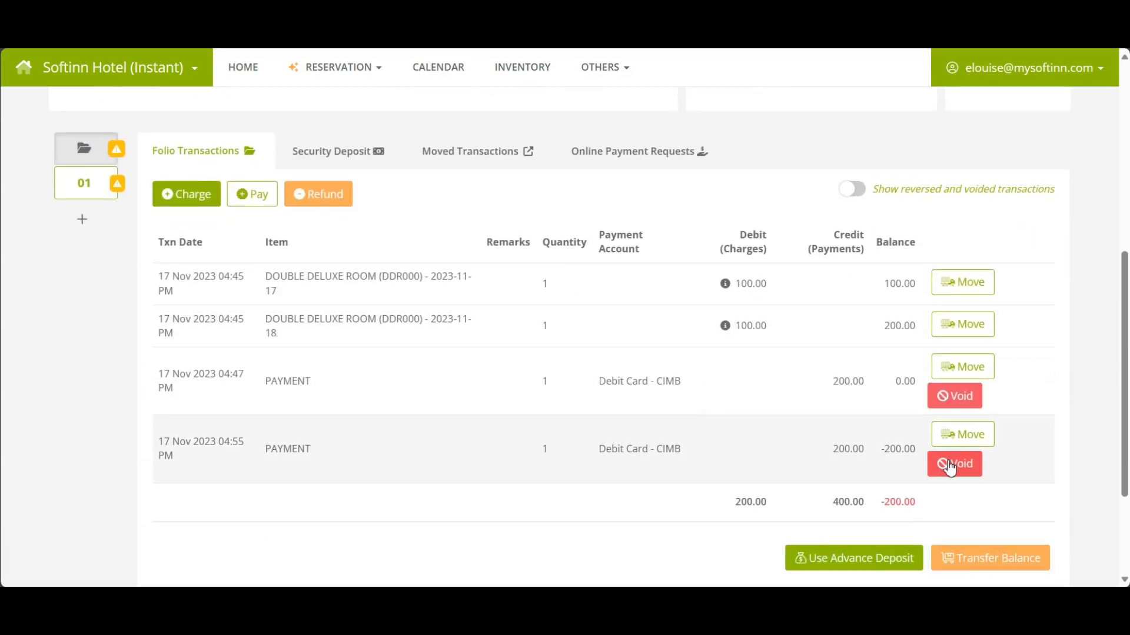
click(960, 442)
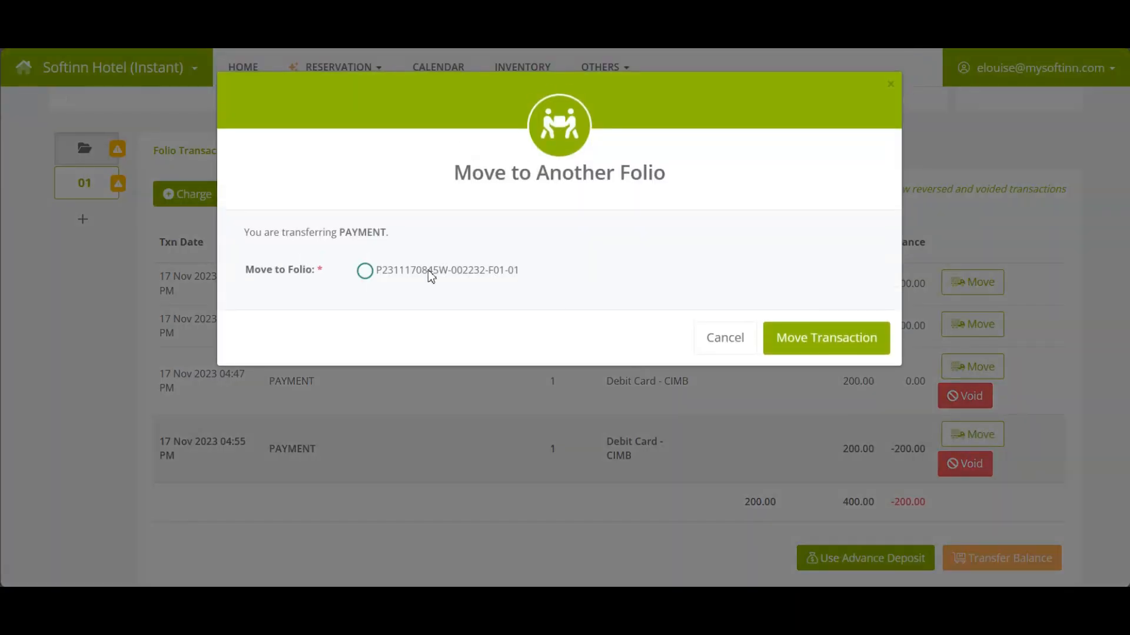
click(441, 271)
click(800, 343)
click(532, 409)
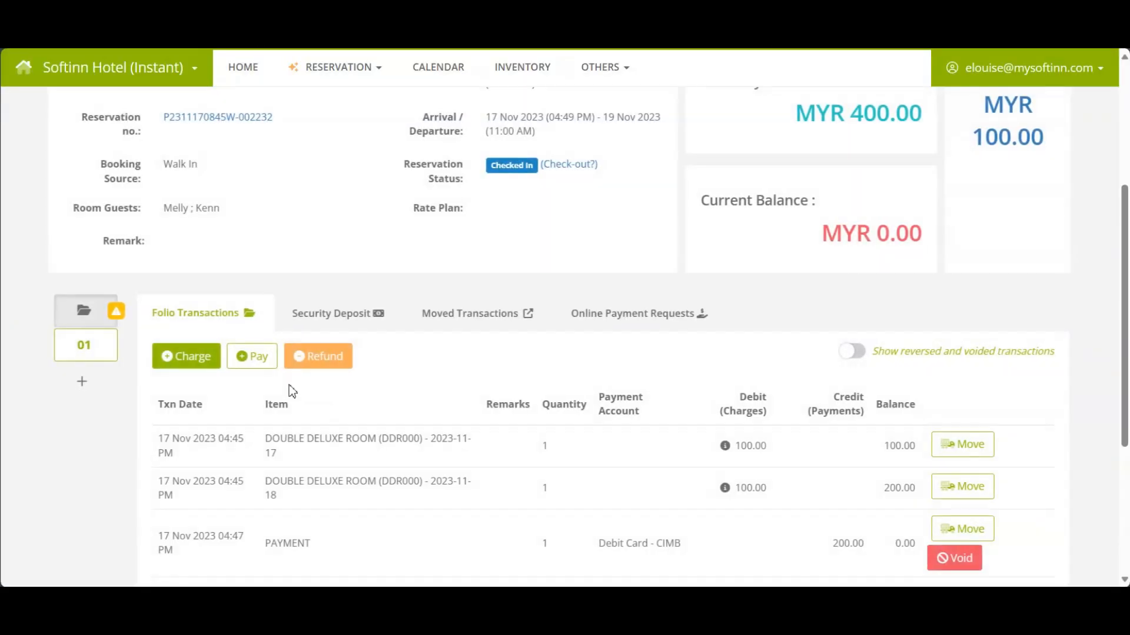
Check that sub-folio 01 and the main folio both balance at 0.00.
click(99, 357)
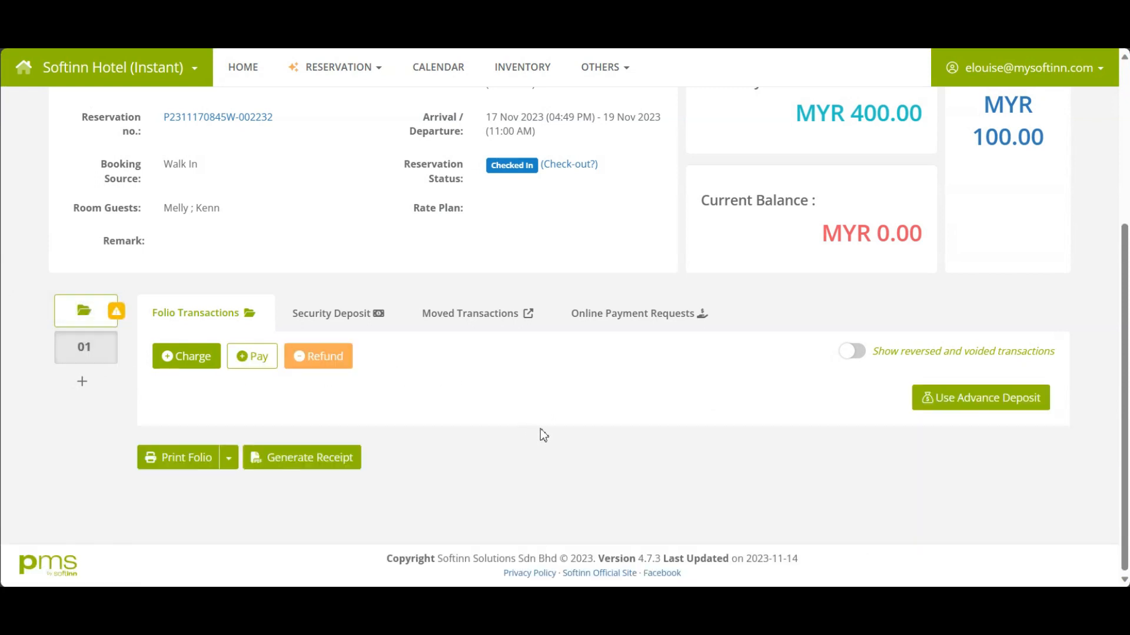
scroll(588, 430, down, 1)
key(ctrl)
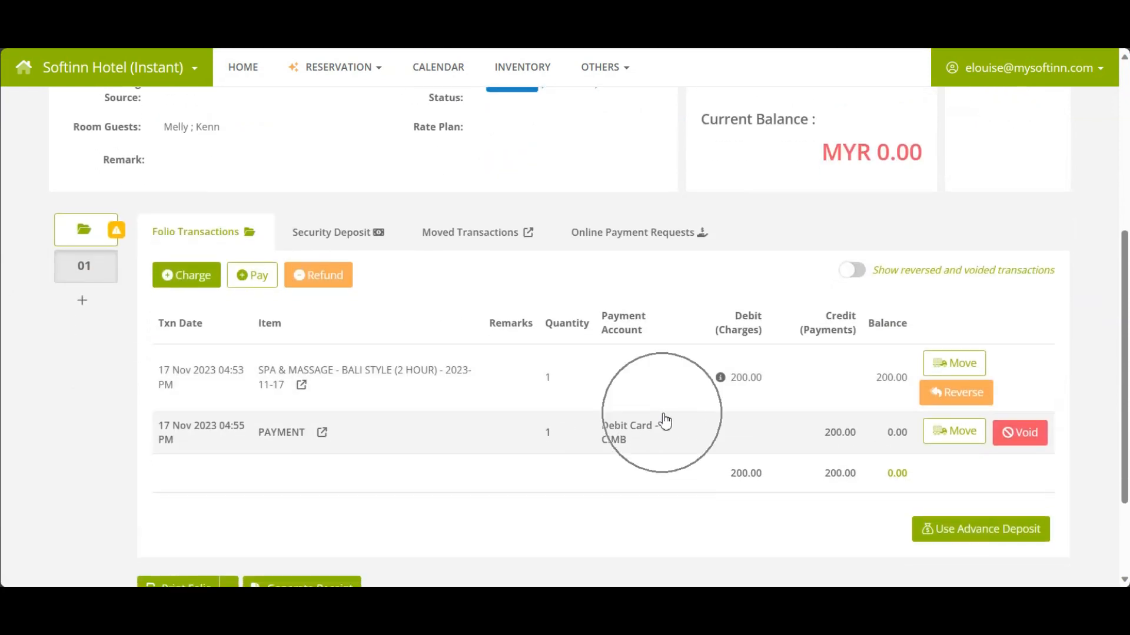
key(ctrl)
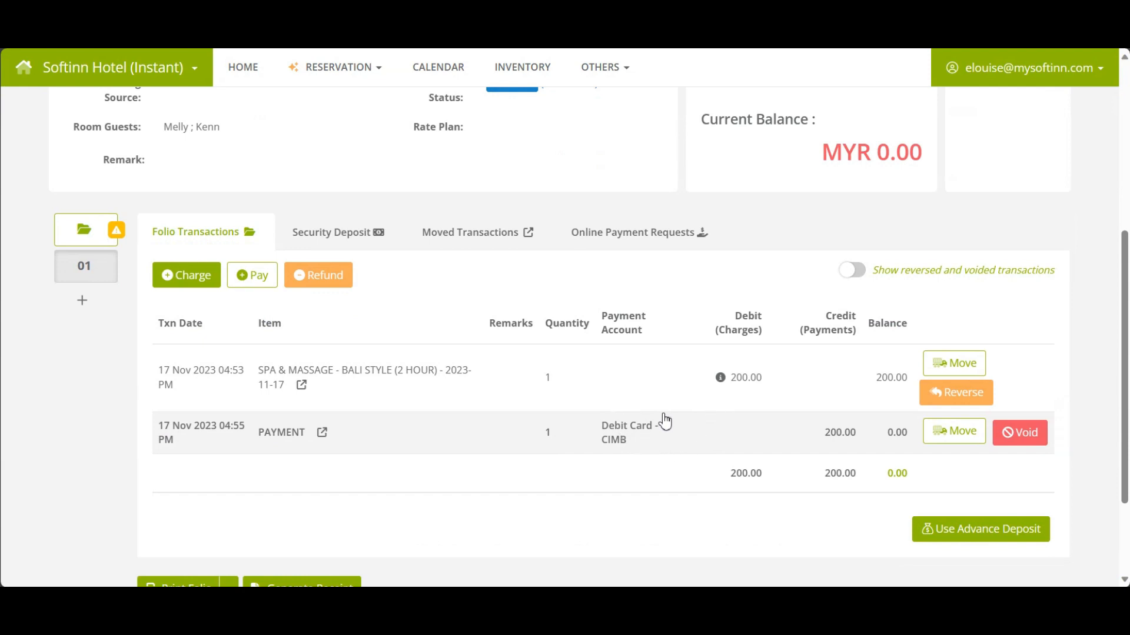
scroll(665, 422, down, 2)
scroll(665, 421, up, 3)
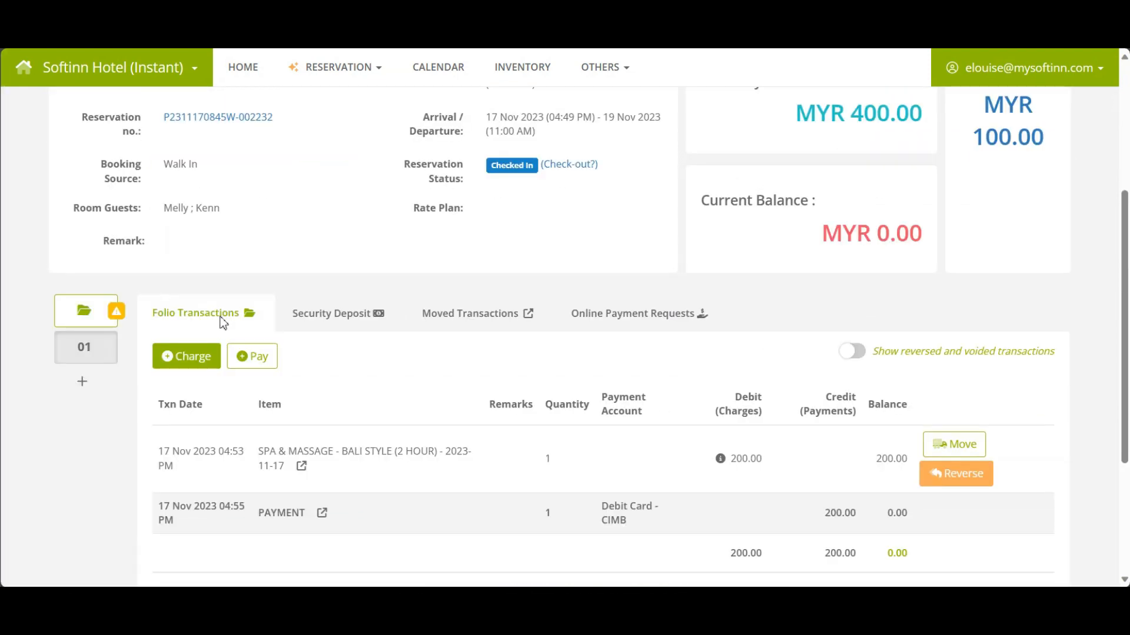
click(99, 320)
scroll(555, 394, down, 3)
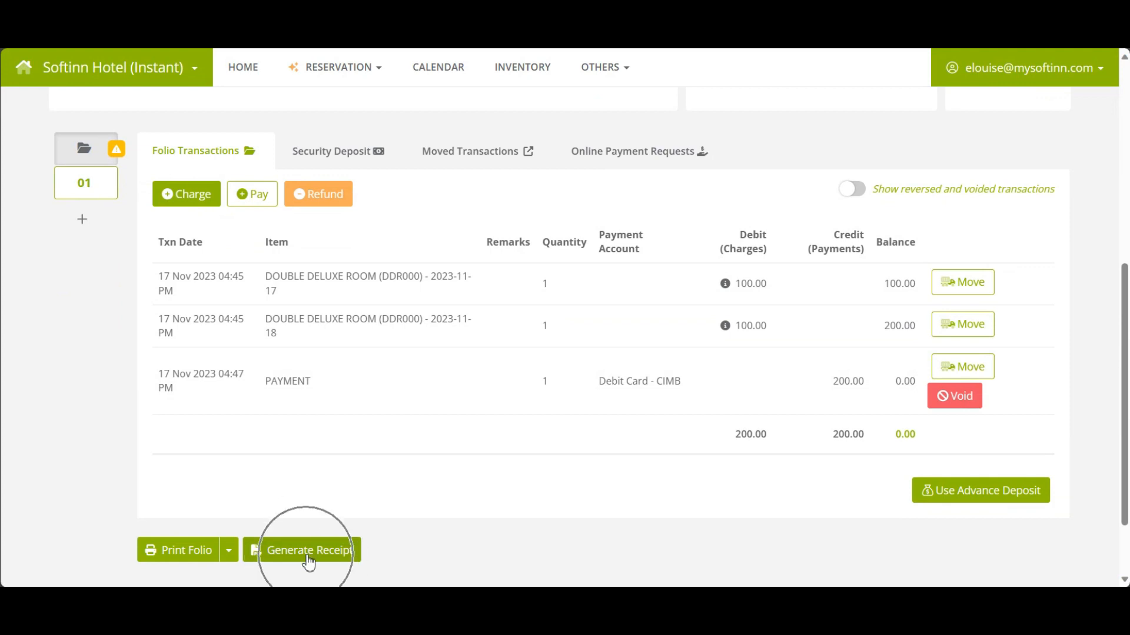
Generate the main folio's official receipt including the security deposit.
click(308, 553)
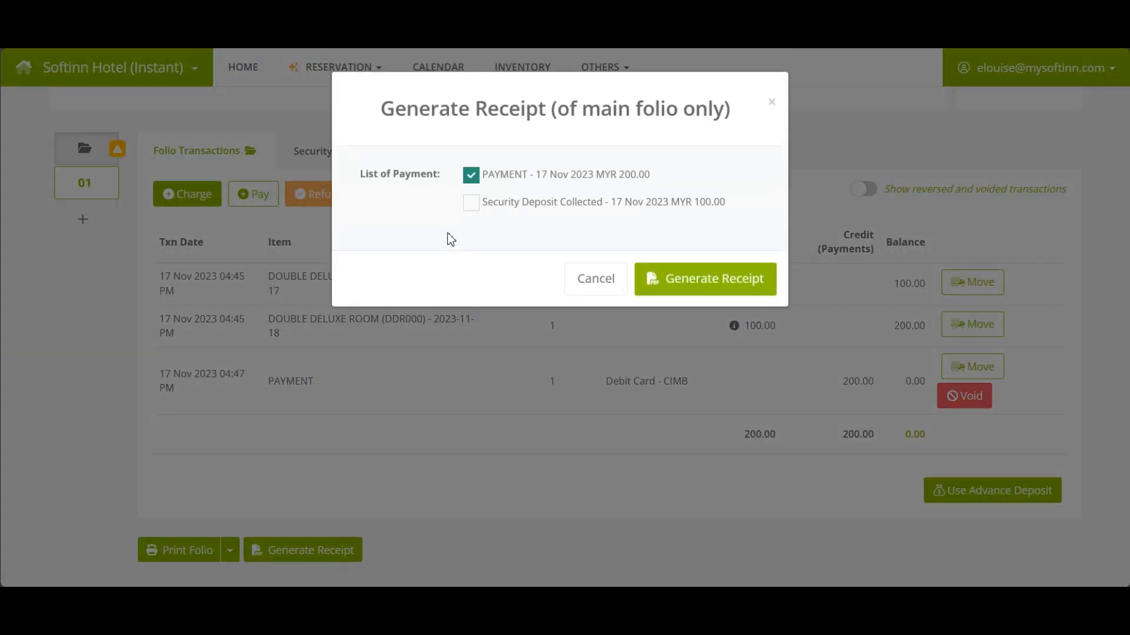
click(470, 207)
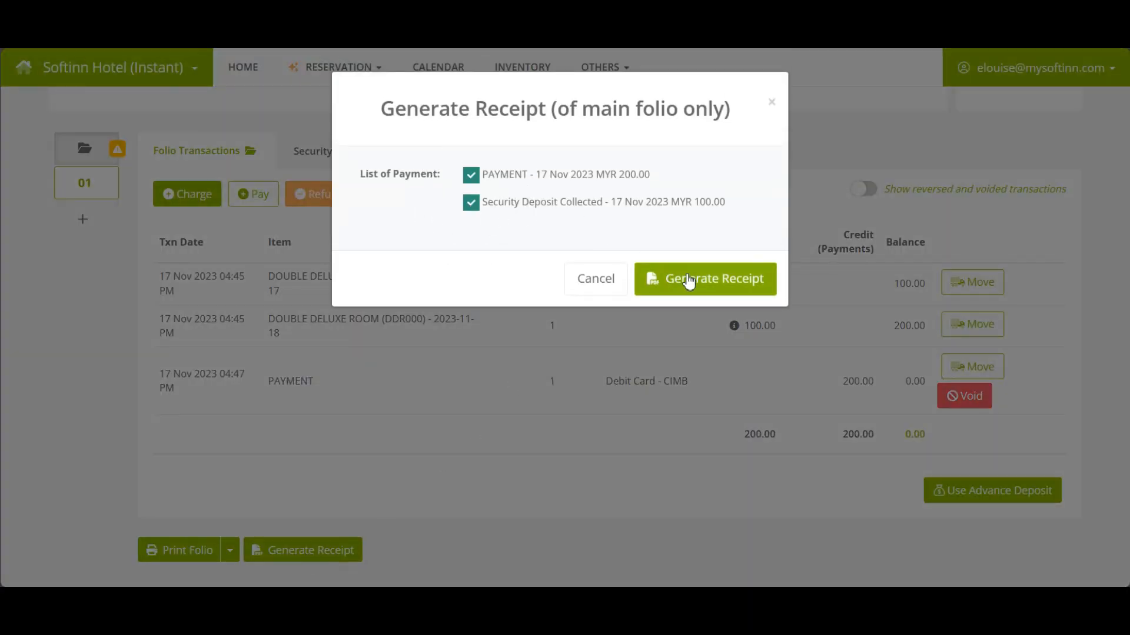
click(702, 285)
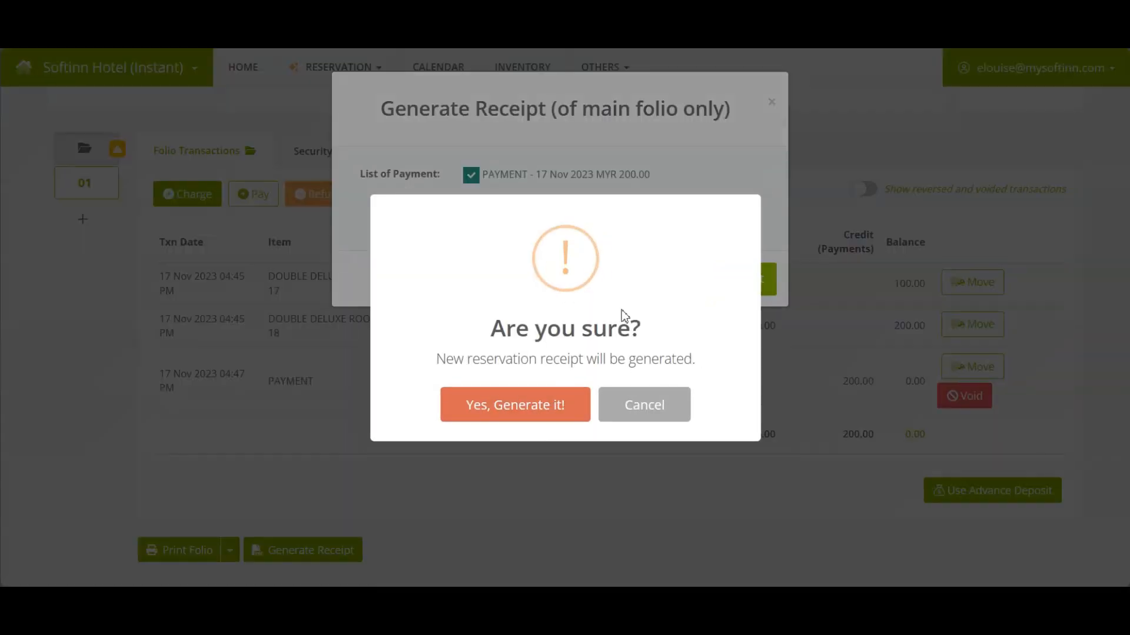
click(530, 412)
click(557, 404)
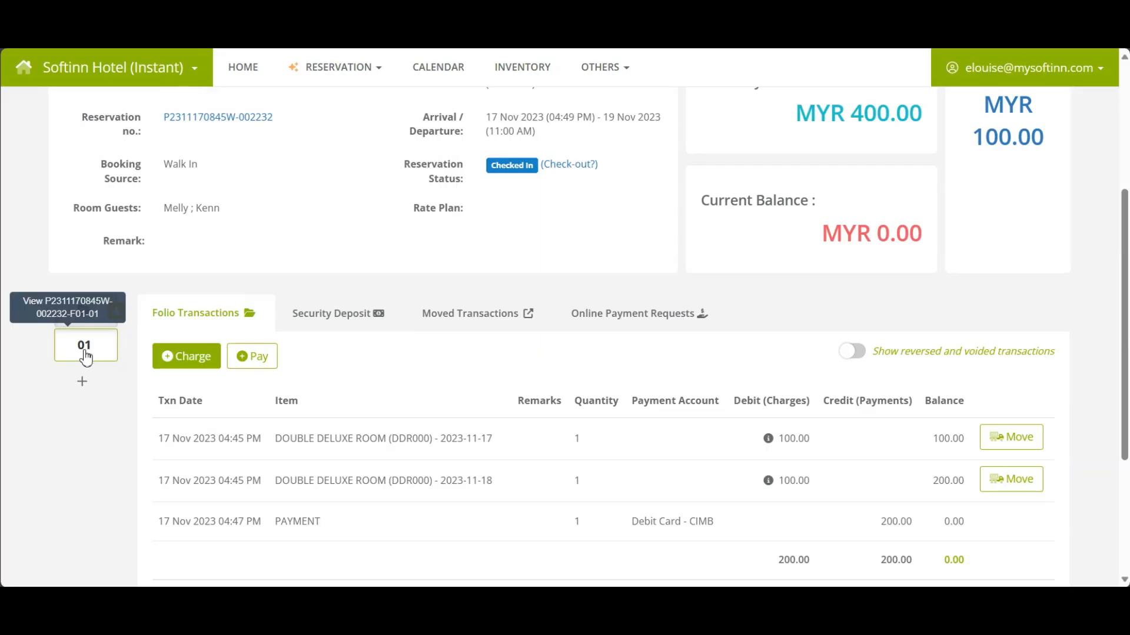
Generate sub-folio 01's receipt with Receive From set to the second room guest.
click(85, 353)
scroll(682, 429, down, 1)
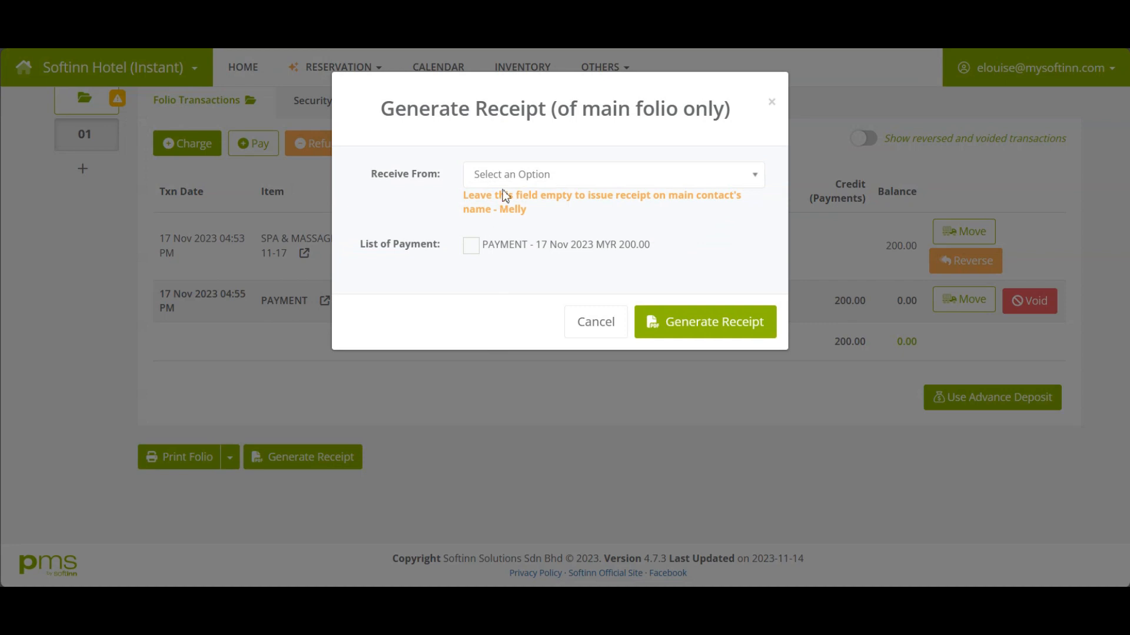
click(508, 177)
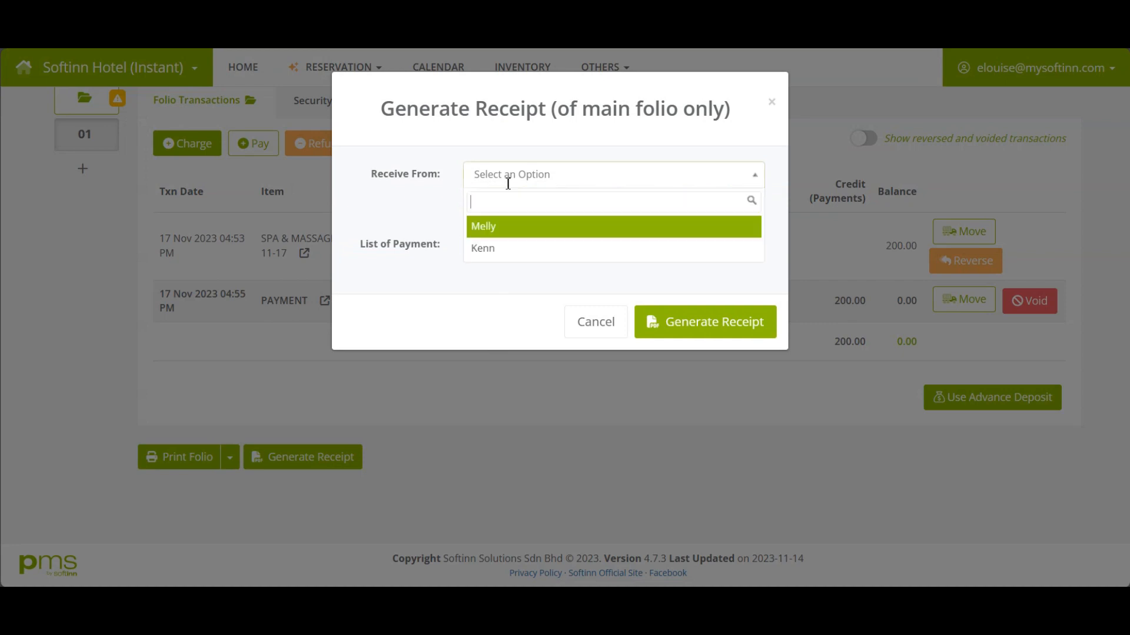
click(505, 247)
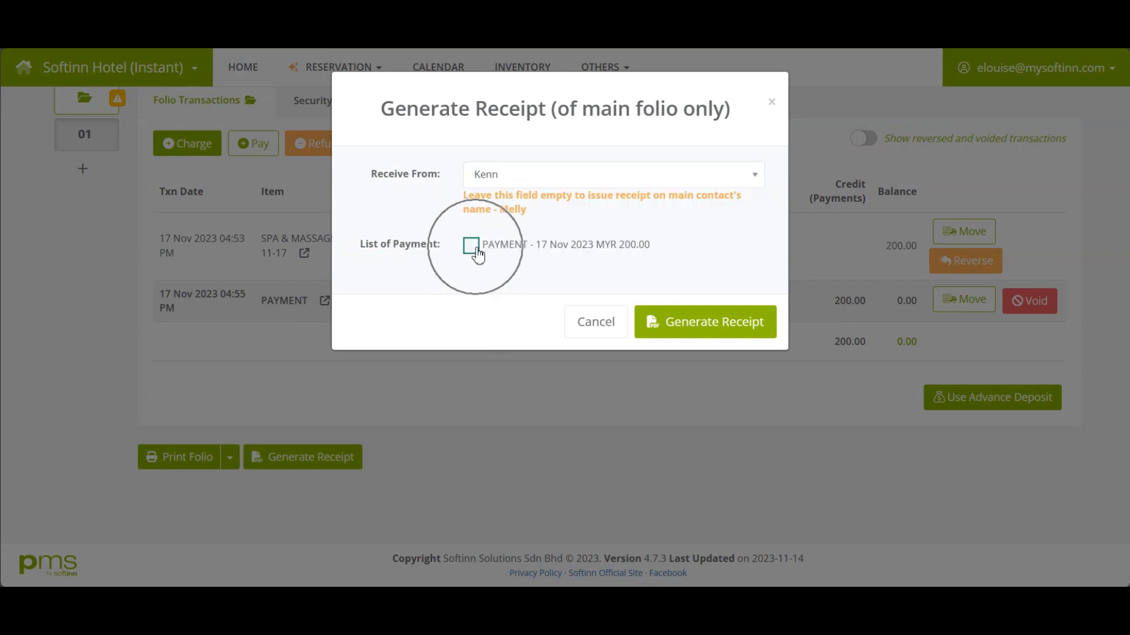
click(706, 322)
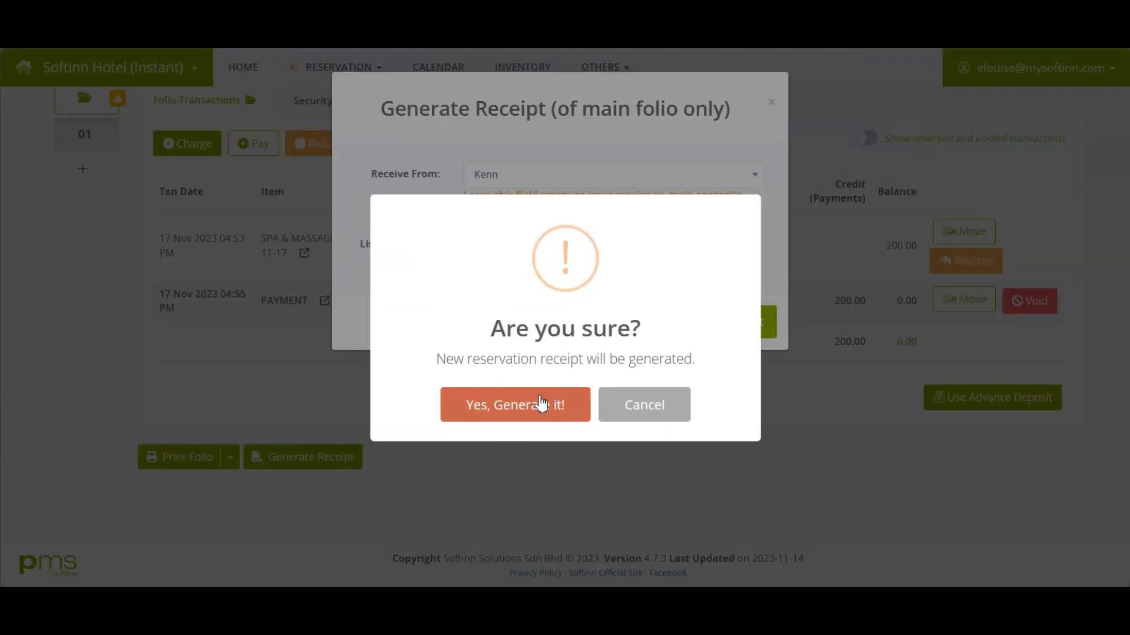
click(545, 399)
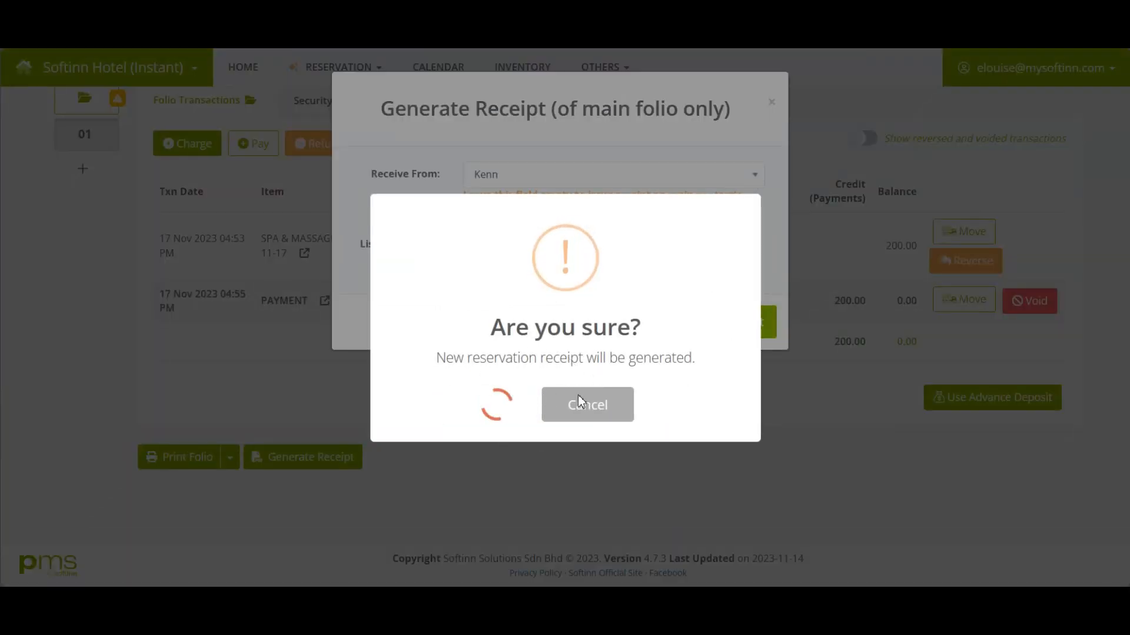
click(570, 404)
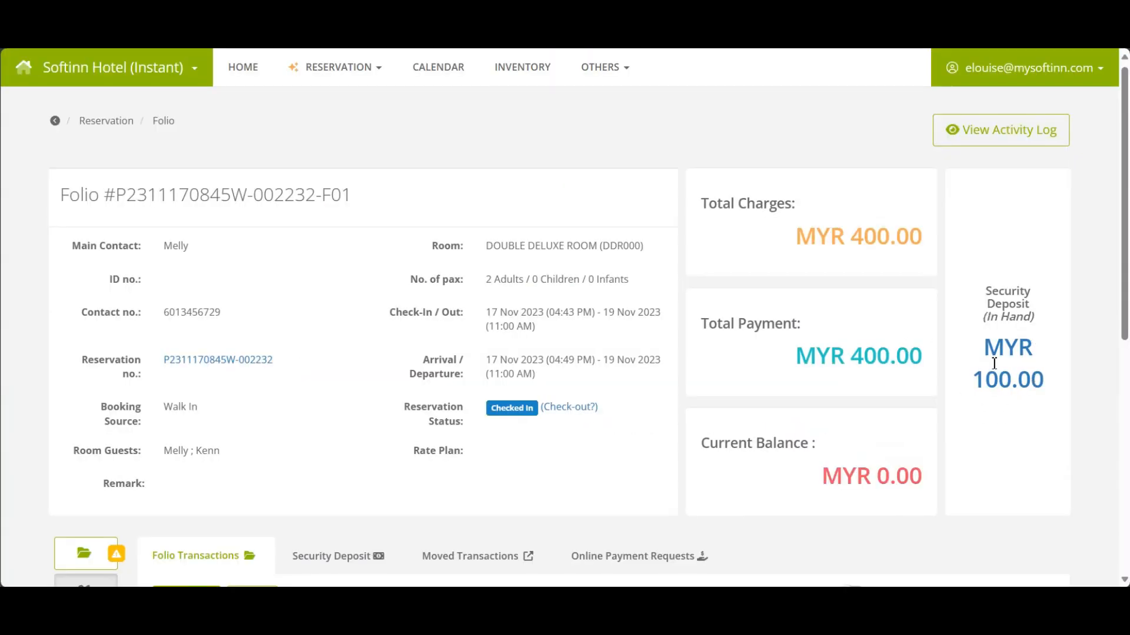
key(ctrl)
Refund the MYR 100 security deposit in Cash from the Cash on Hand account.
scroll(994, 363, down, 3)
click(331, 319)
scroll(368, 377, down, 1)
key(ctrl)
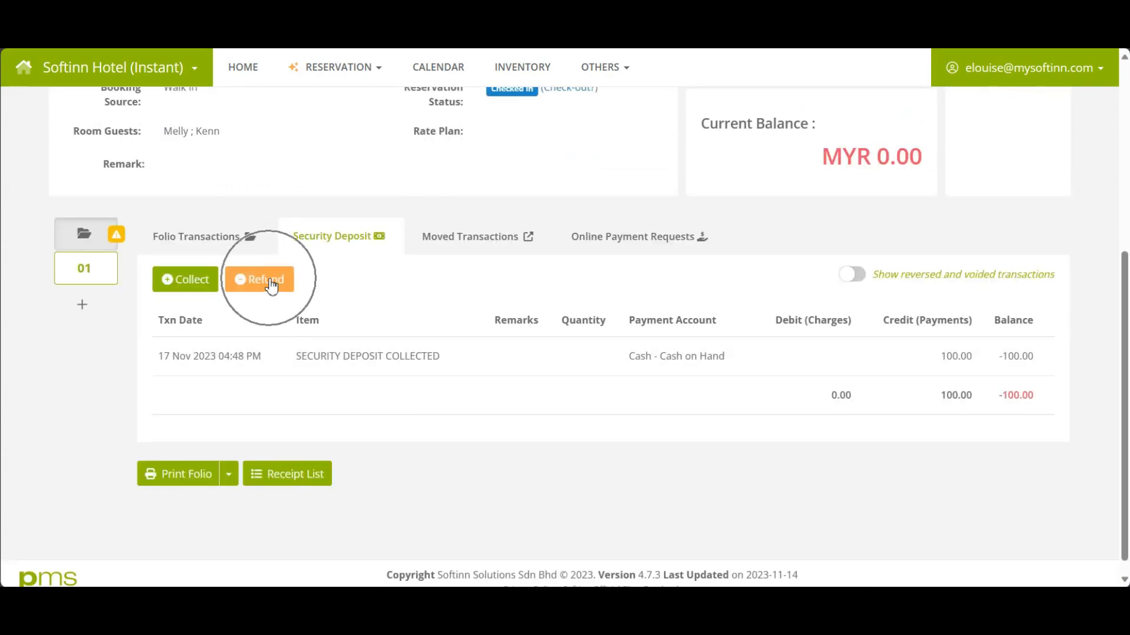
click(269, 281)
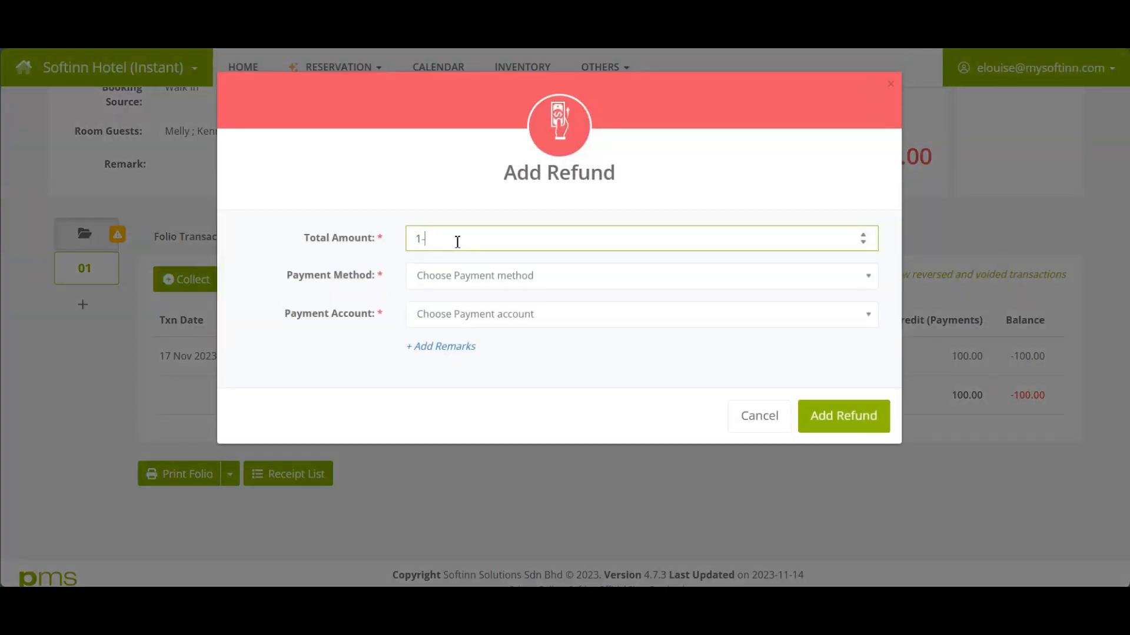
click(533, 274)
text(ca)
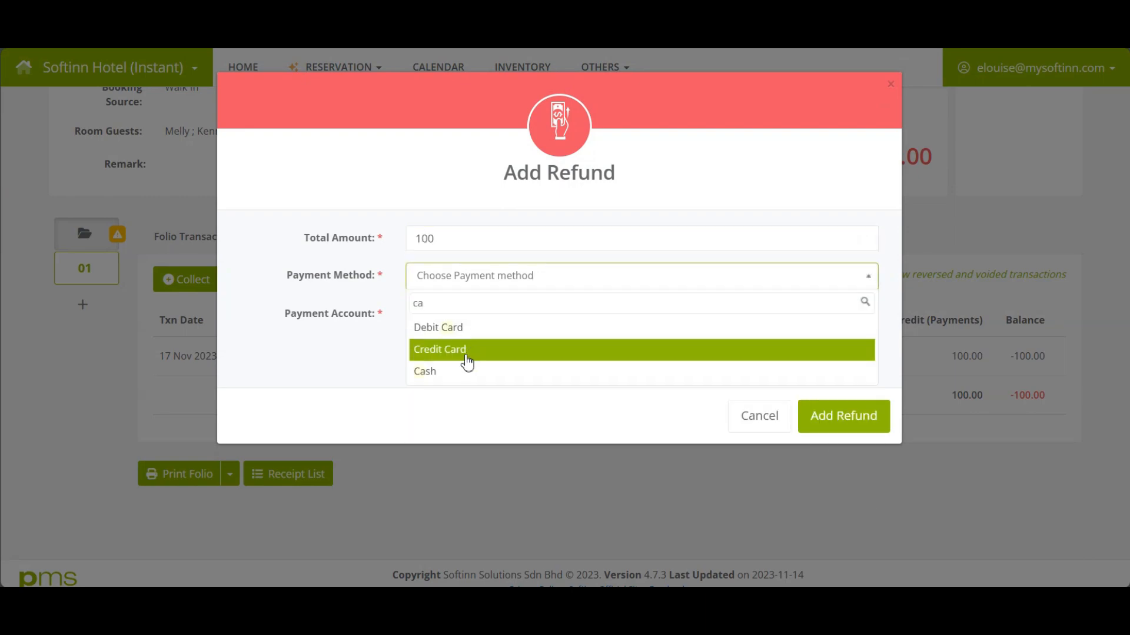
click(465, 371)
click(462, 319)
click(463, 367)
click(851, 427)
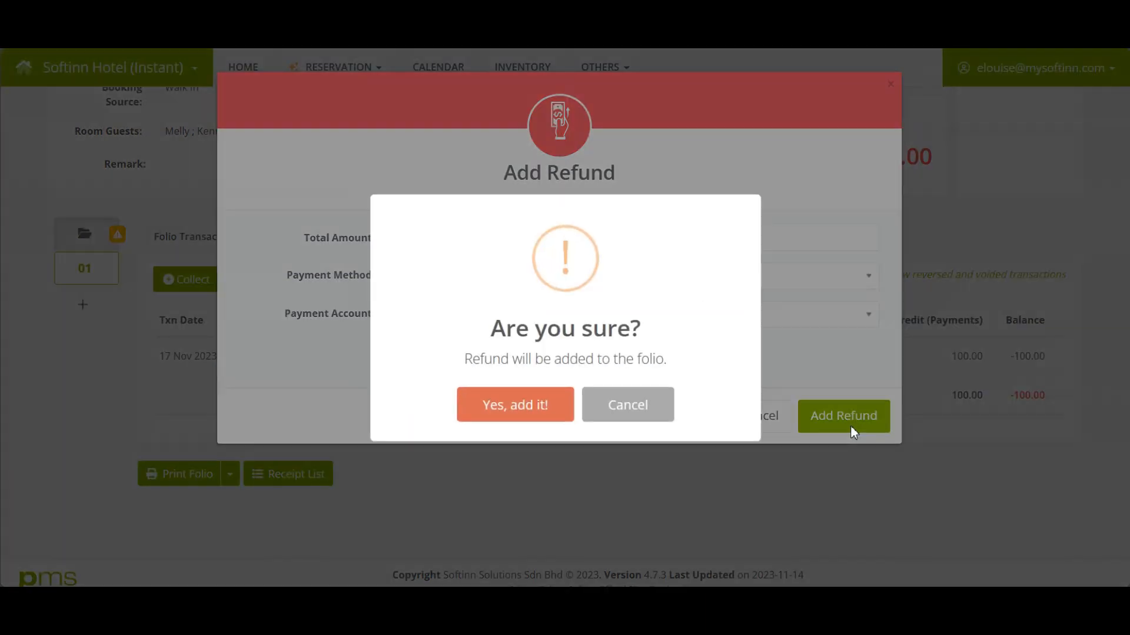
click(559, 409)
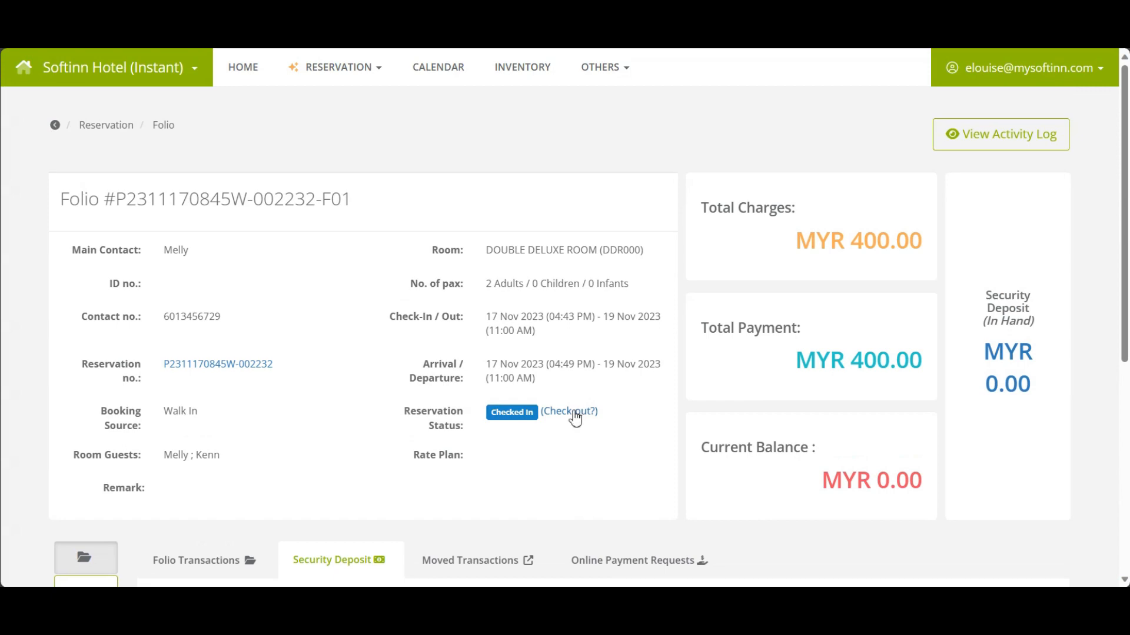
Check the guest out of the Double Deluxe room immediately.
click(574, 412)
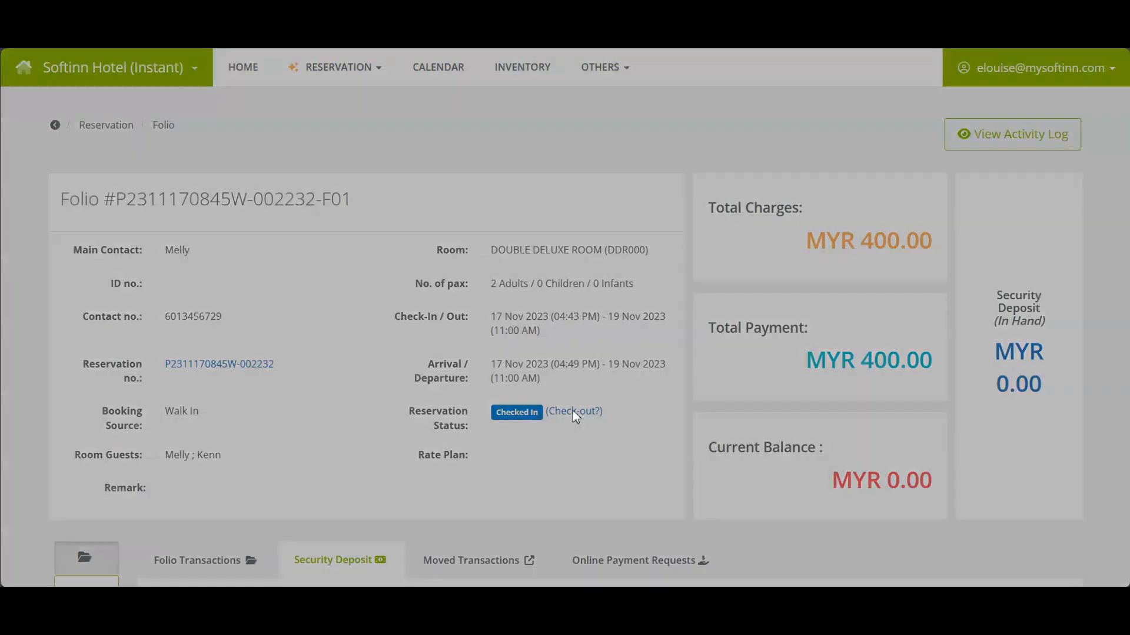
click(815, 433)
click(517, 412)
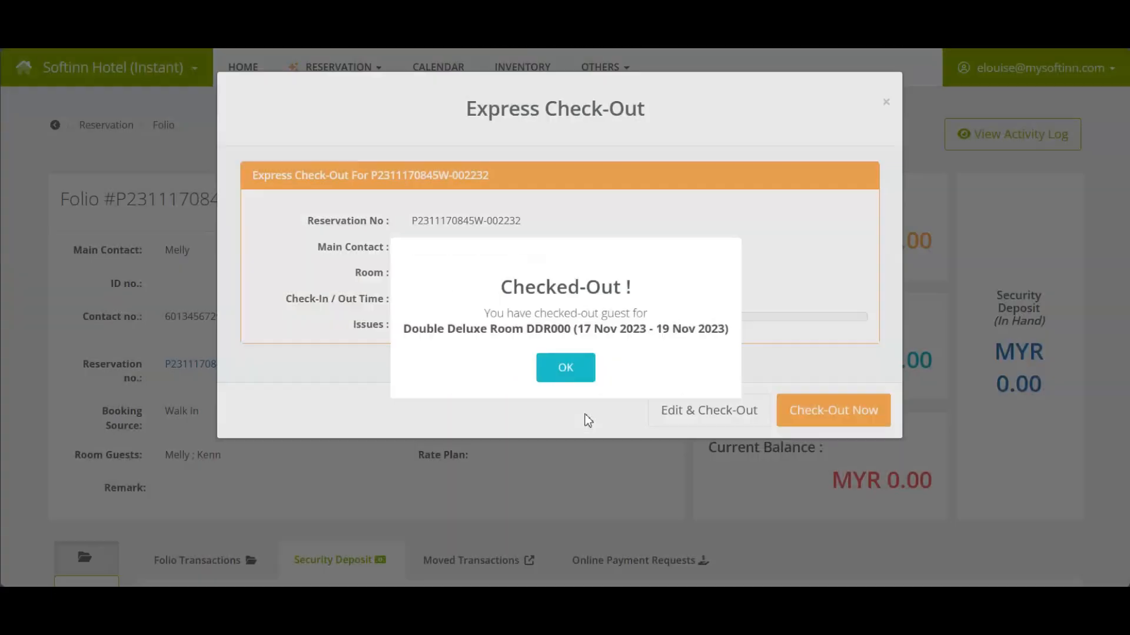
click(566, 367)
click(510, 413)
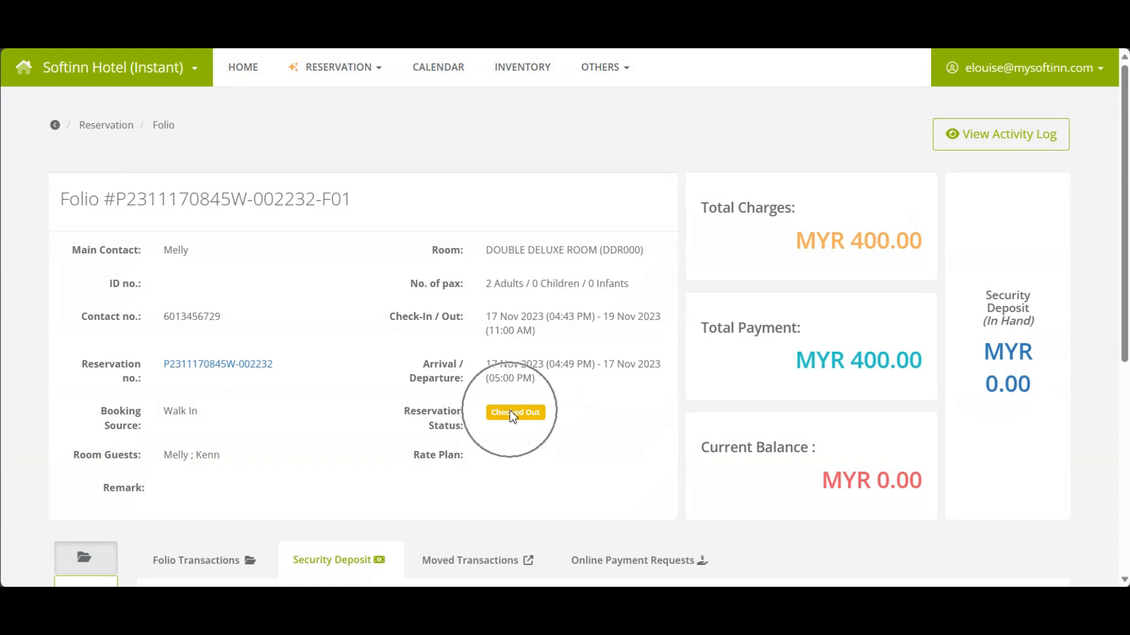
Print the main folio's invoice for the 200.00 room charges.
scroll(353, 353, down, 6)
click(182, 184)
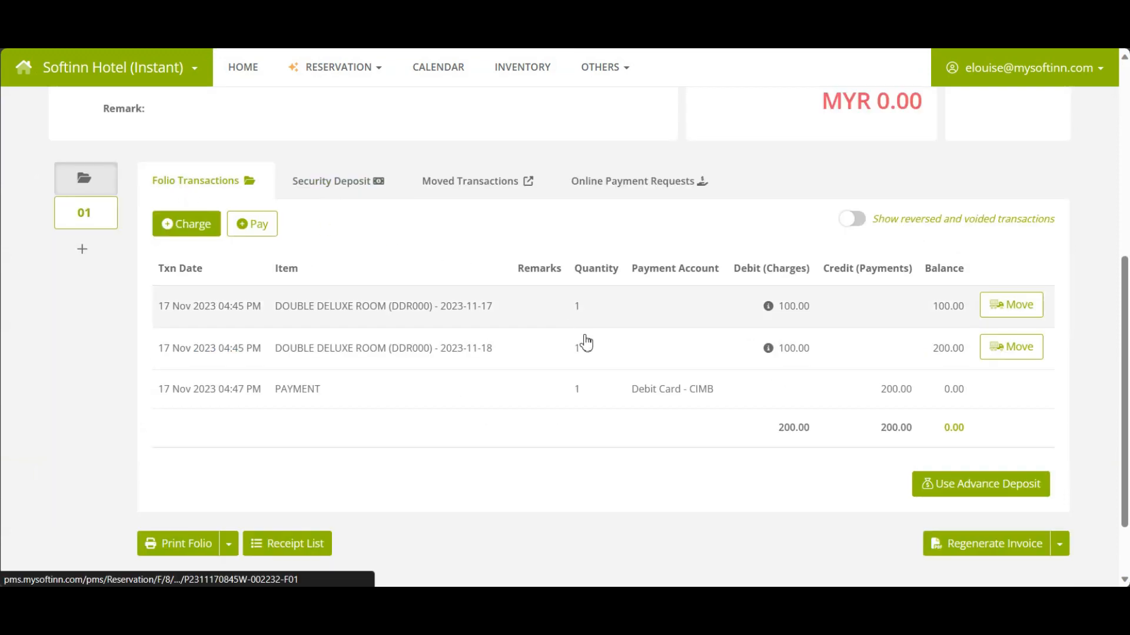
click(1069, 551)
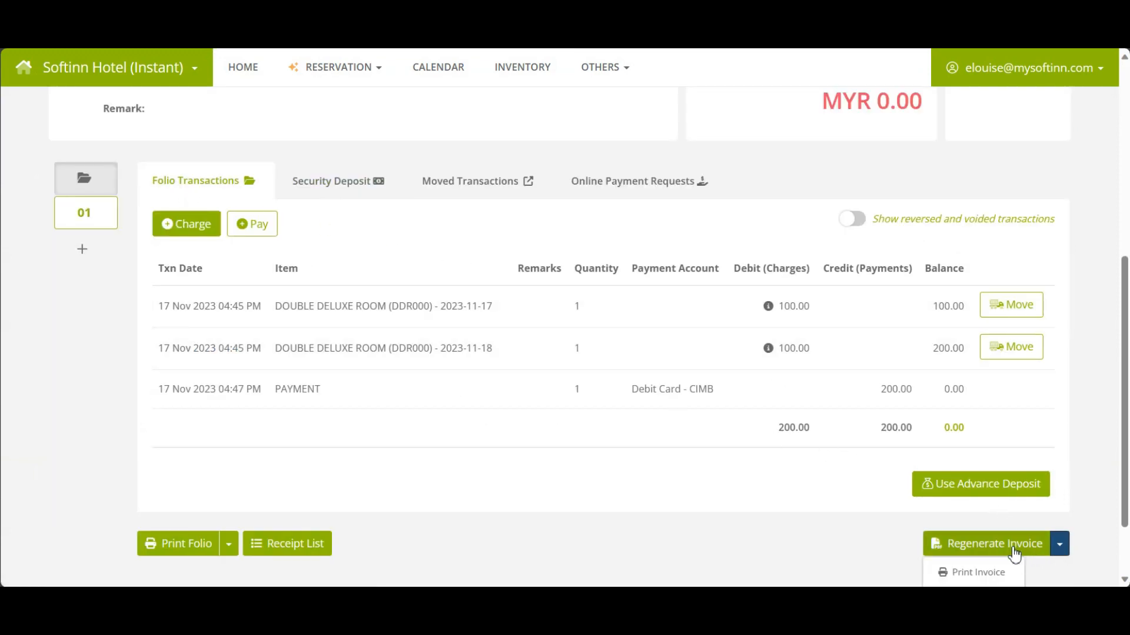
scroll(1012, 547, down, 2)
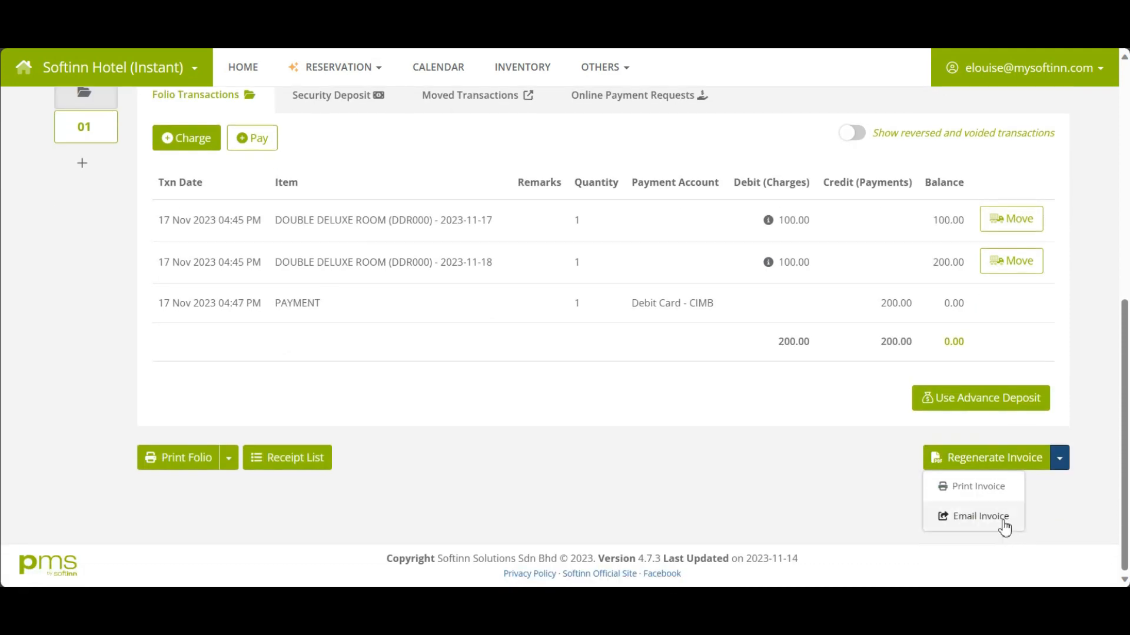
click(978, 488)
click(393, 268)
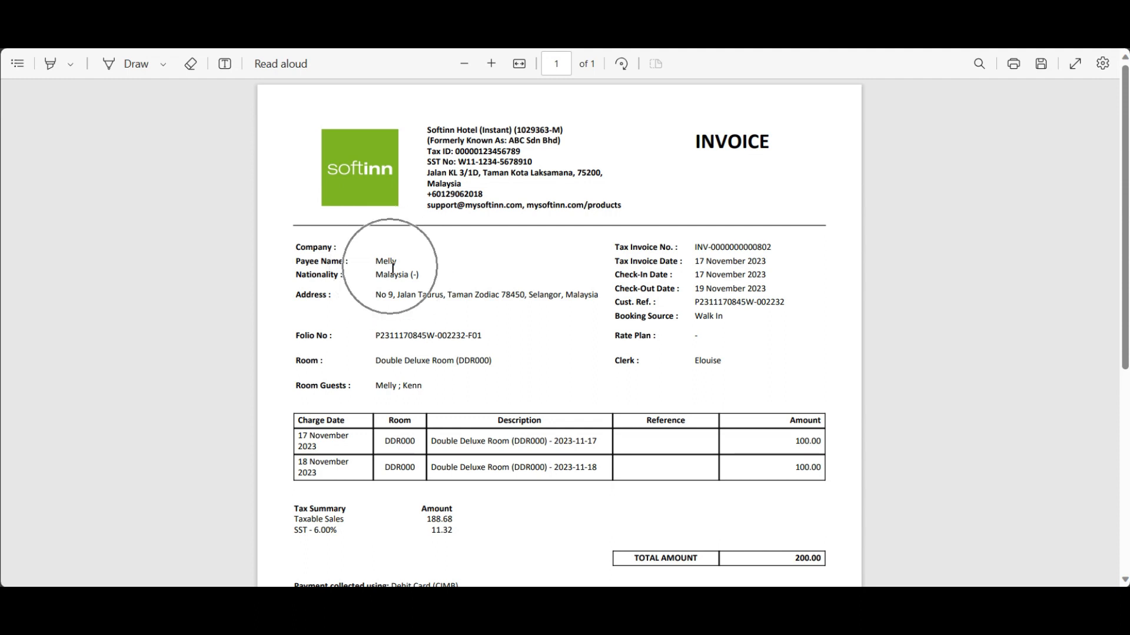
click(393, 267)
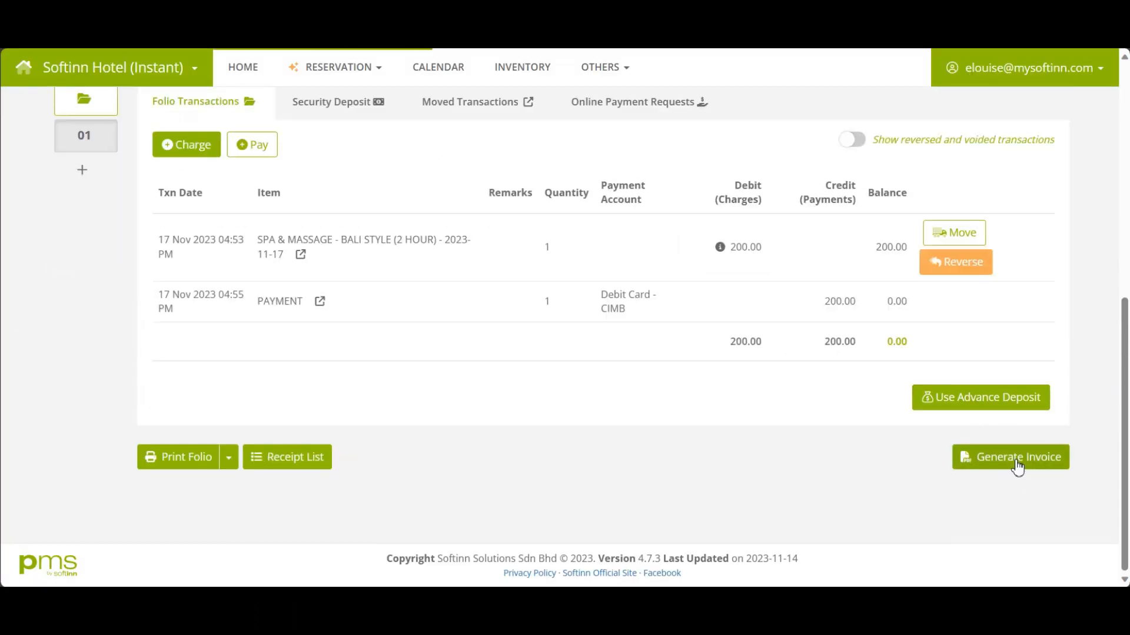
Generate sub-folio 01's spa invoice billed to the second room guest.
click(1017, 467)
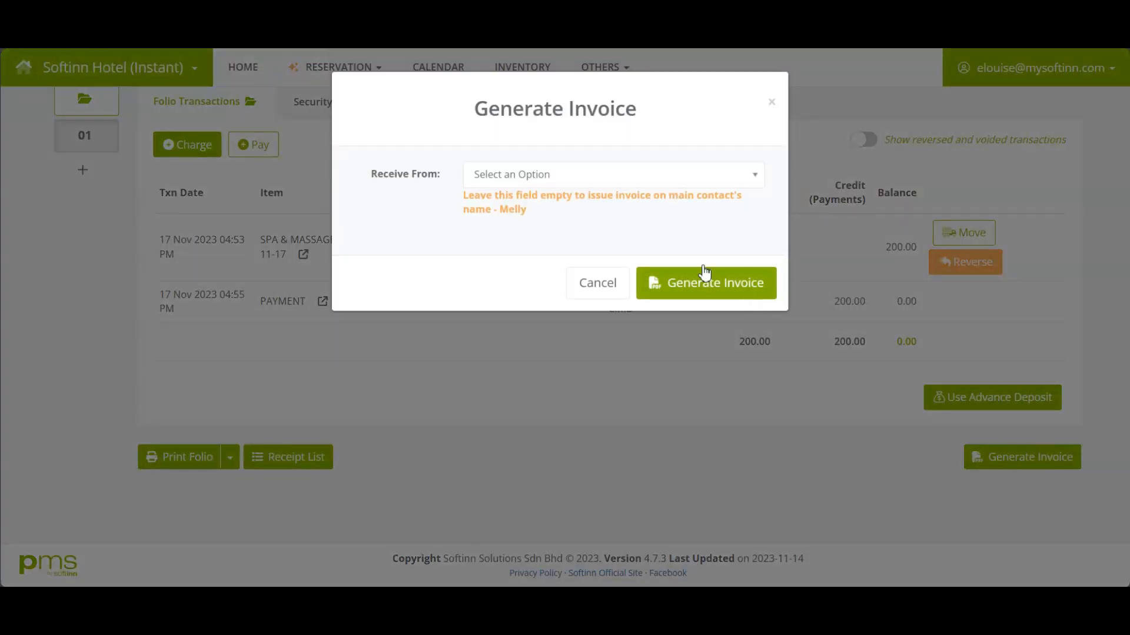
click(542, 174)
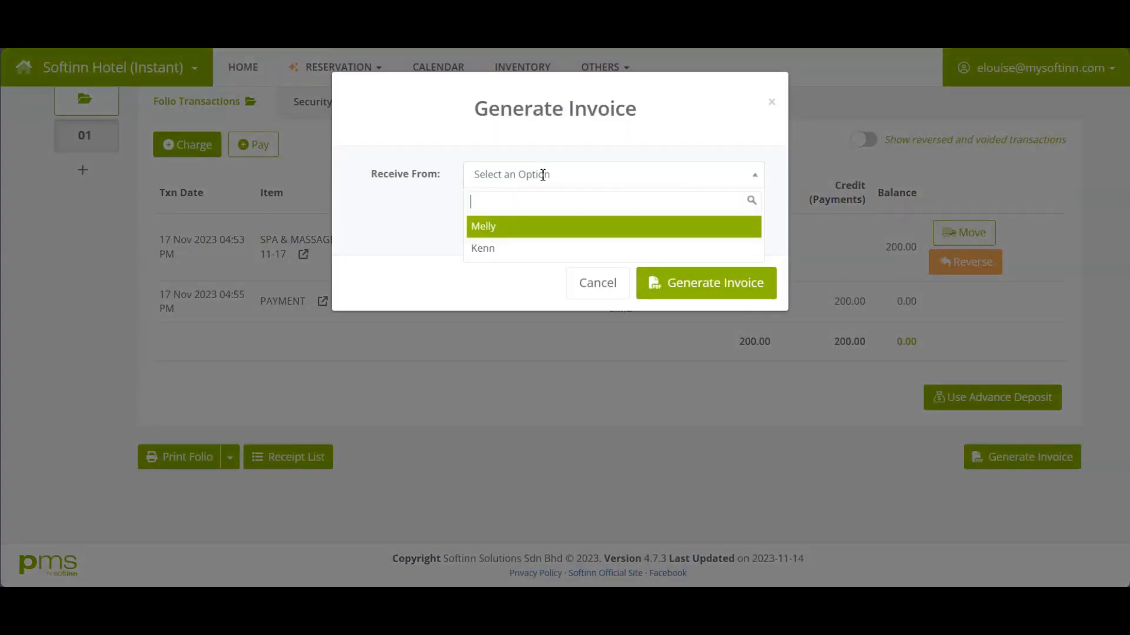
click(503, 249)
click(717, 282)
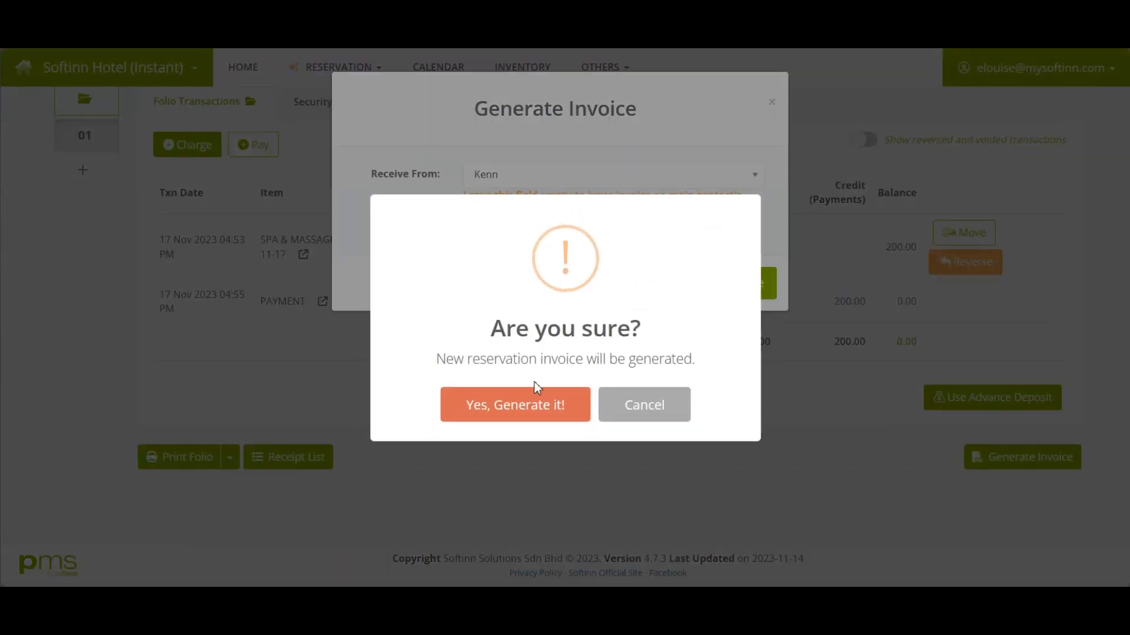
click(518, 409)
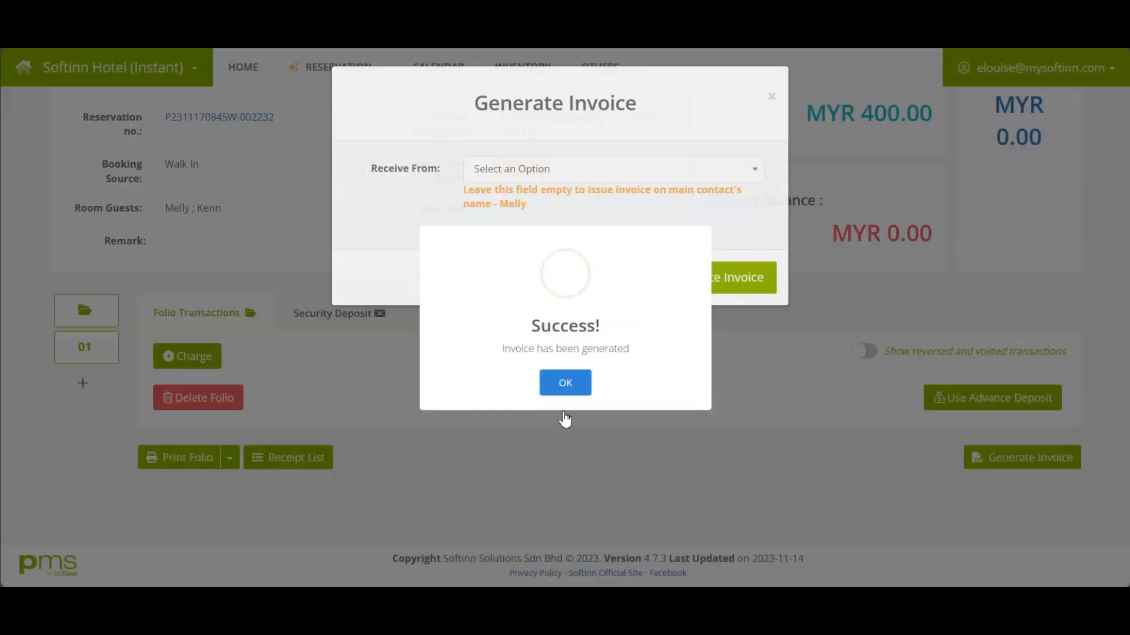
click(566, 410)
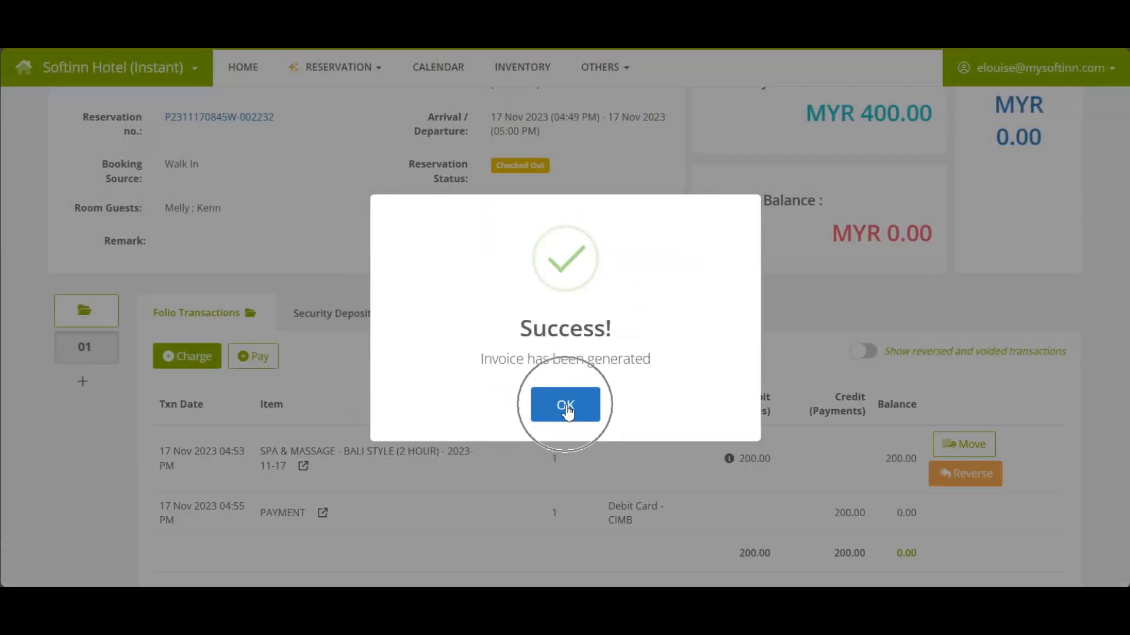